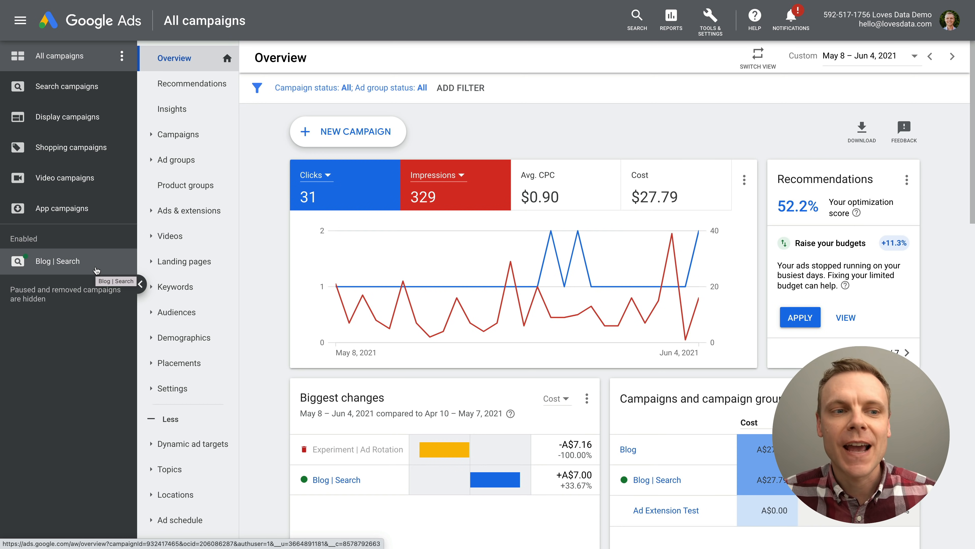
# Start a new campaign without a goal's guidance, using the Display type and the Standard display campaign subtype
pyautogui.click(349, 142)
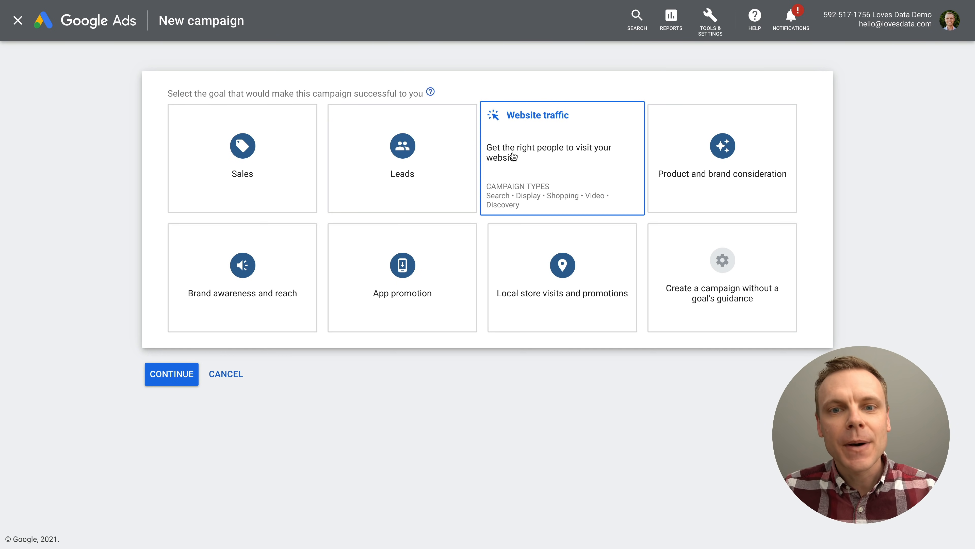
pyautogui.click(718, 273)
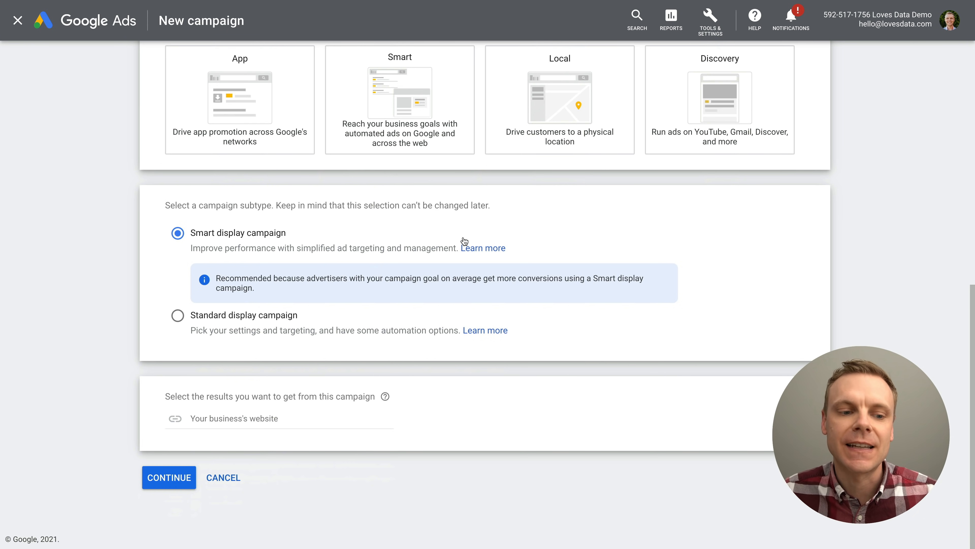
pyautogui.click(200, 318)
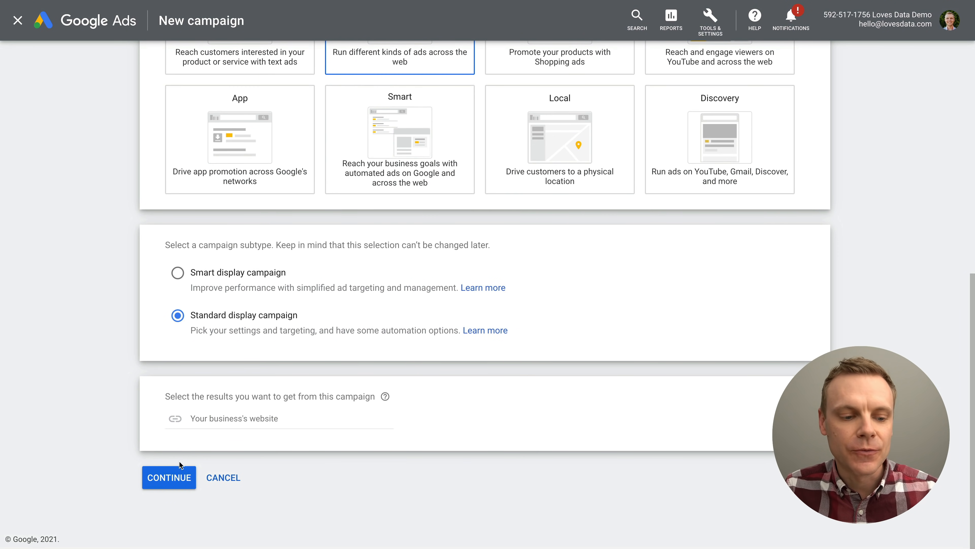
pyautogui.click(180, 477)
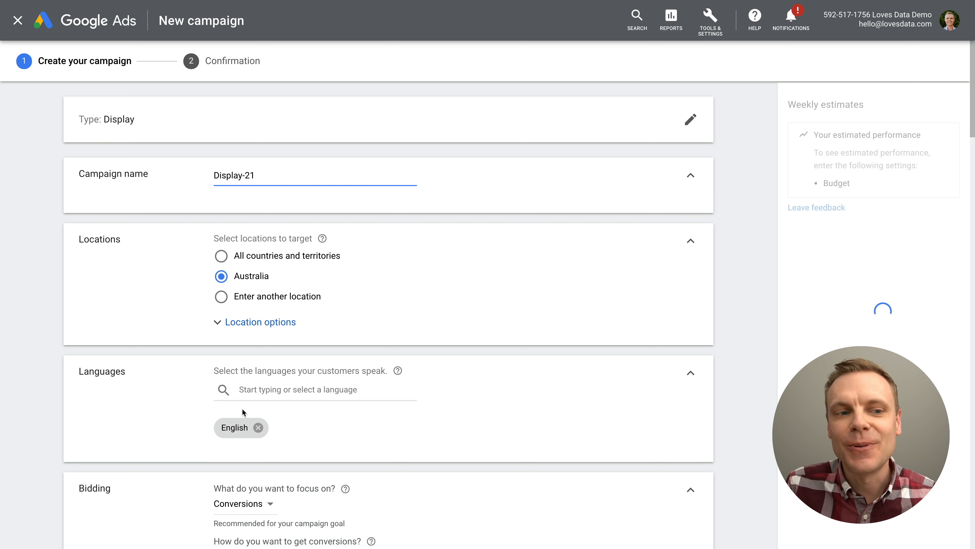
# Name the campaign "Display | Draft"
pyautogui.moveTo(256, 176); pyautogui.dragTo(207, 176)
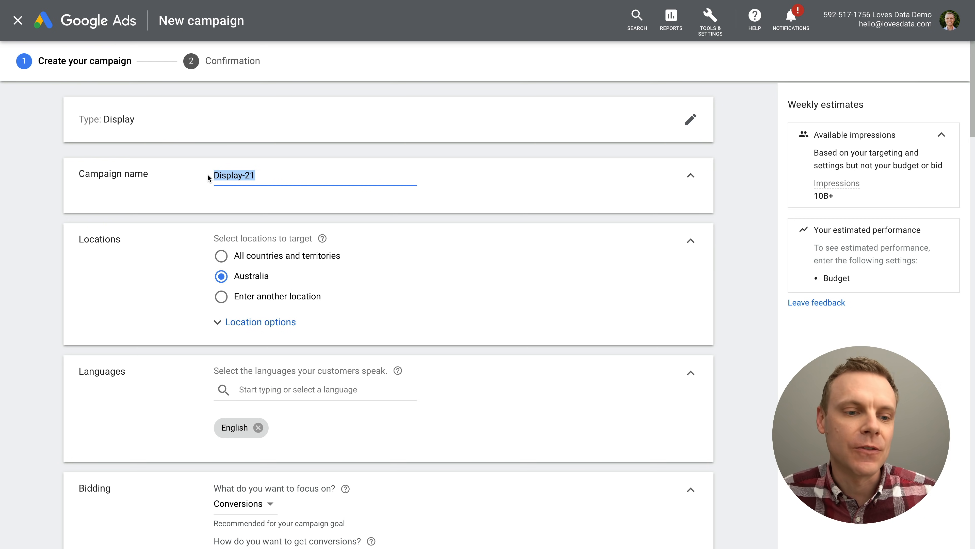
pyautogui.moveTo(271, 176); pyautogui.dragTo(199, 173)
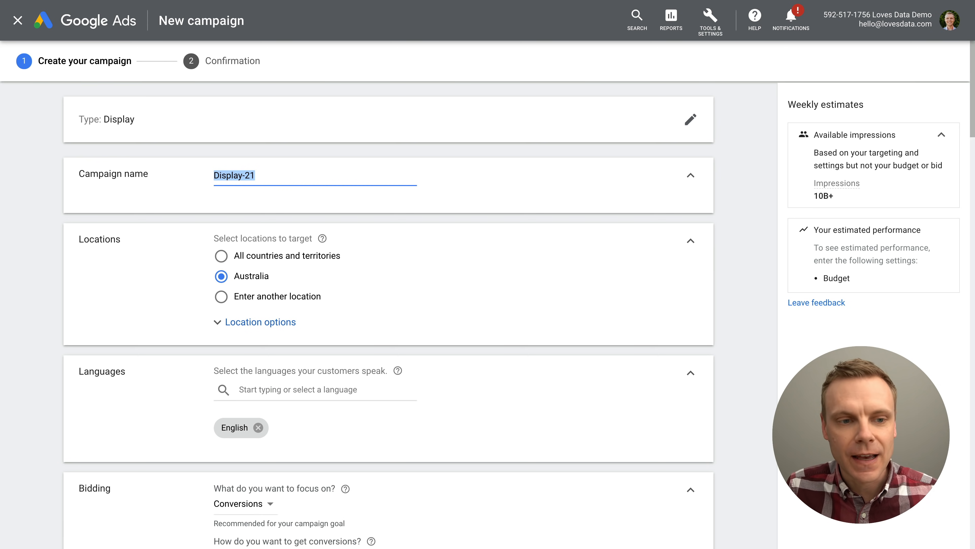
pyautogui.write('Display | Di')
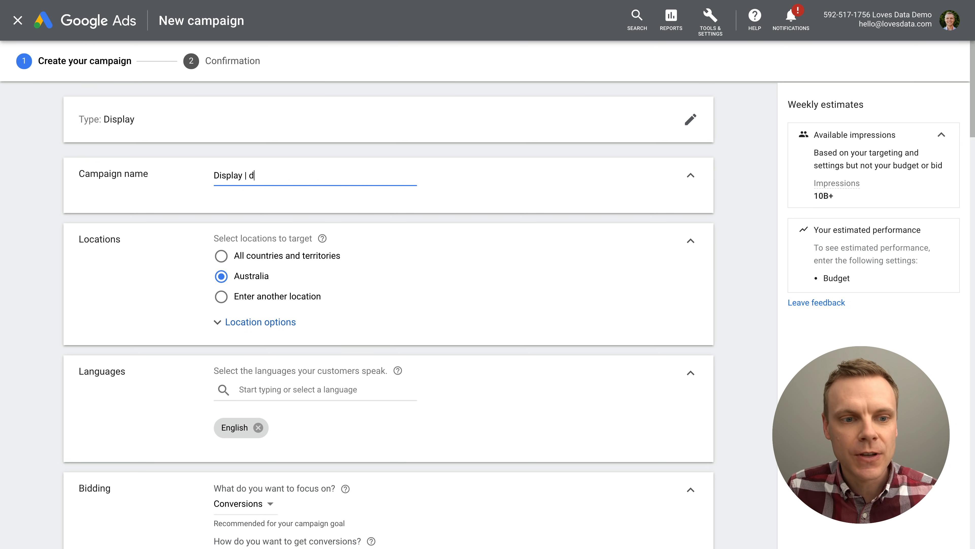
pyautogui.press('BackSpace')
pyautogui.press('BackSpace')
pyautogui.write('Draft')
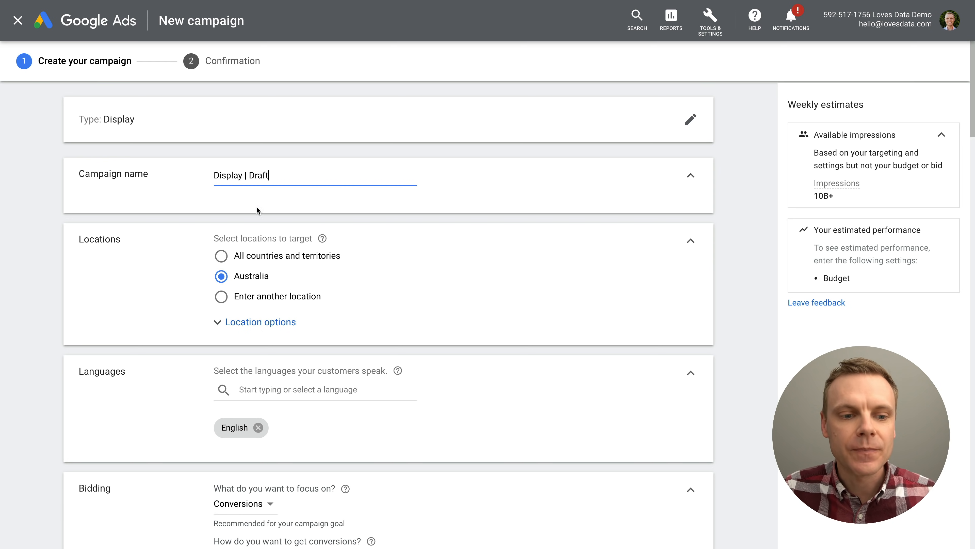
# Try targeting all countries and territories, and return the campaign's location targeting to Australia
pyautogui.scroll(-1, 331, 248)
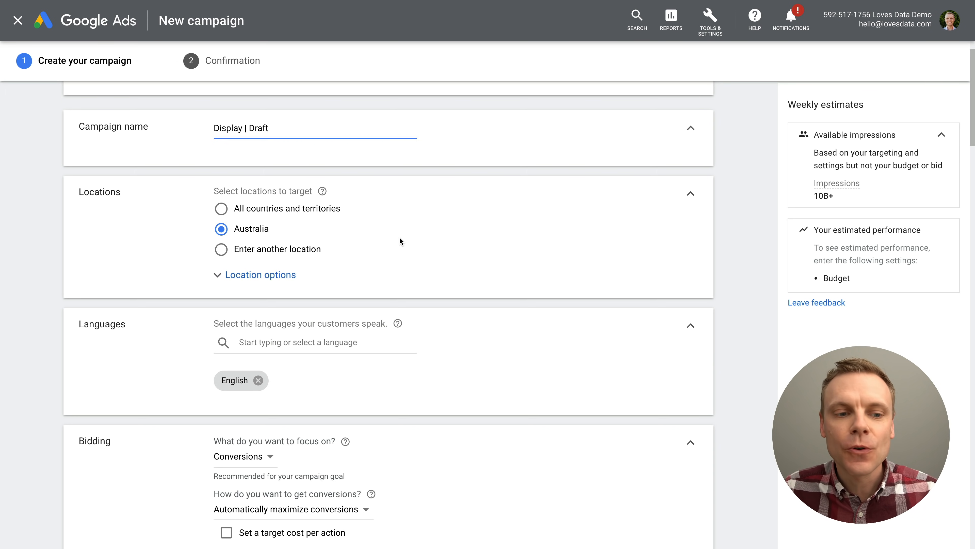
pyautogui.click(268, 211)
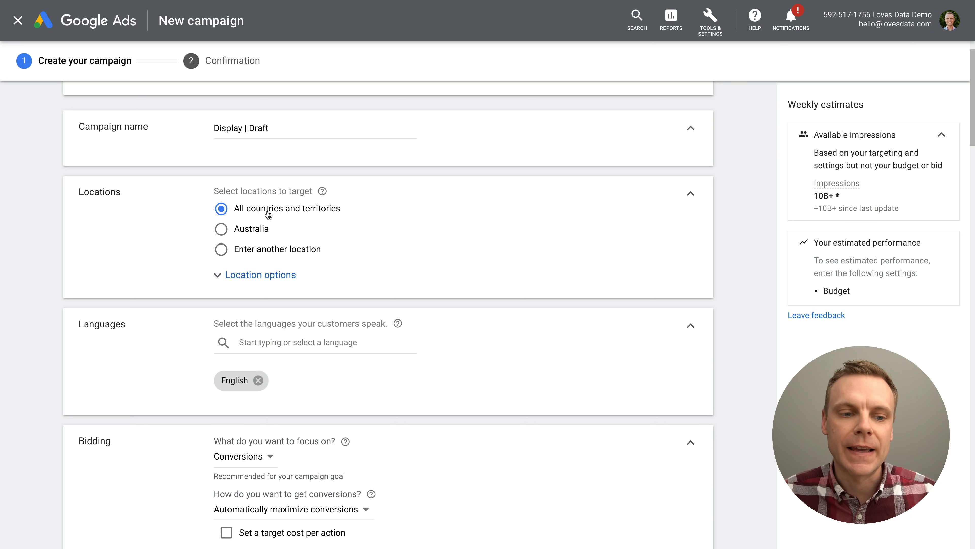
pyautogui.click(257, 229)
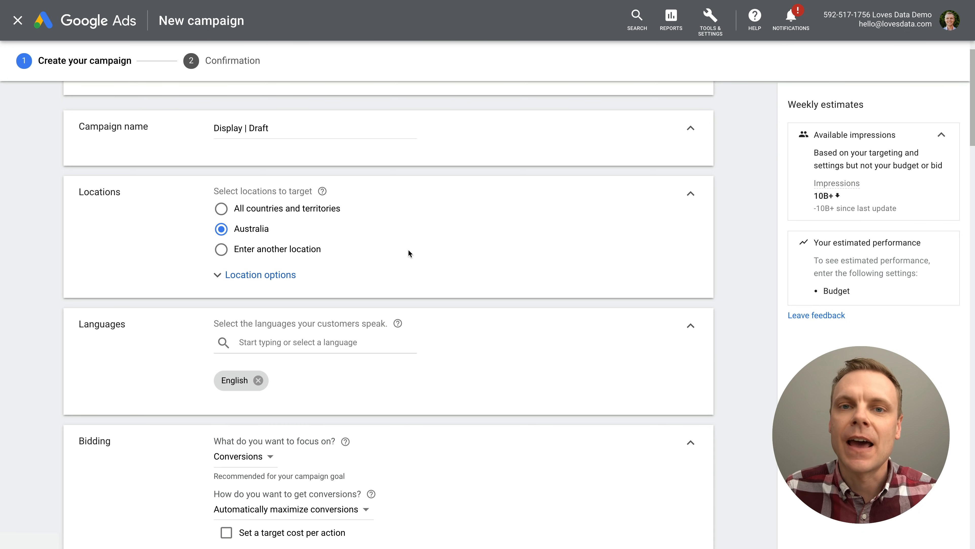
# Choose Manual CPC directly as the campaign's bid strategy and turn off Enhanced CPC
pyautogui.scroll(-4, 408, 249)
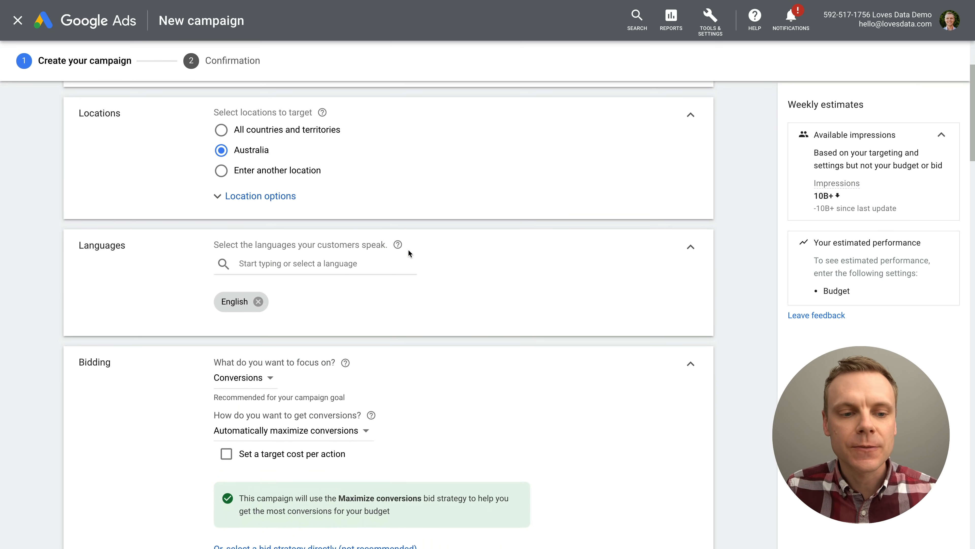
pyautogui.scroll(-3, 368, 244)
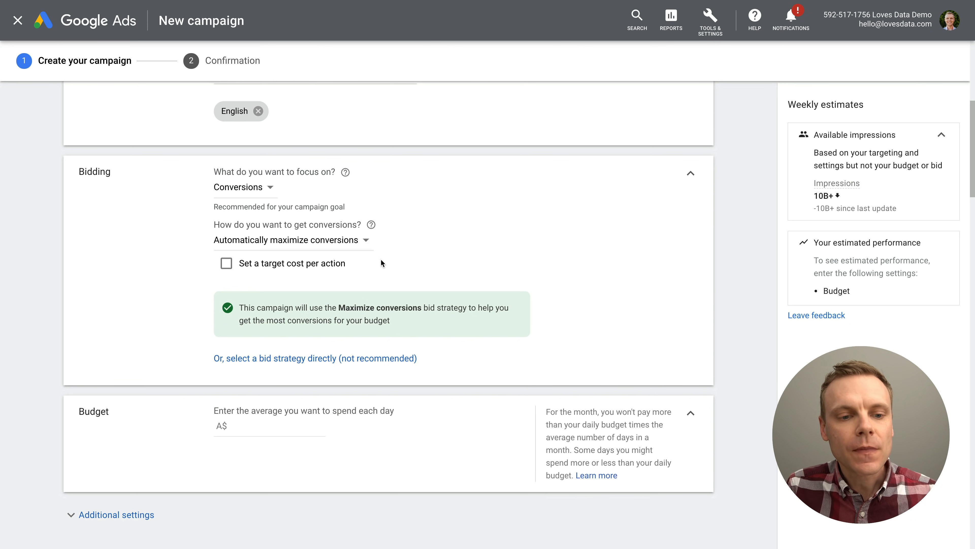
pyautogui.scroll(-1, 381, 263)
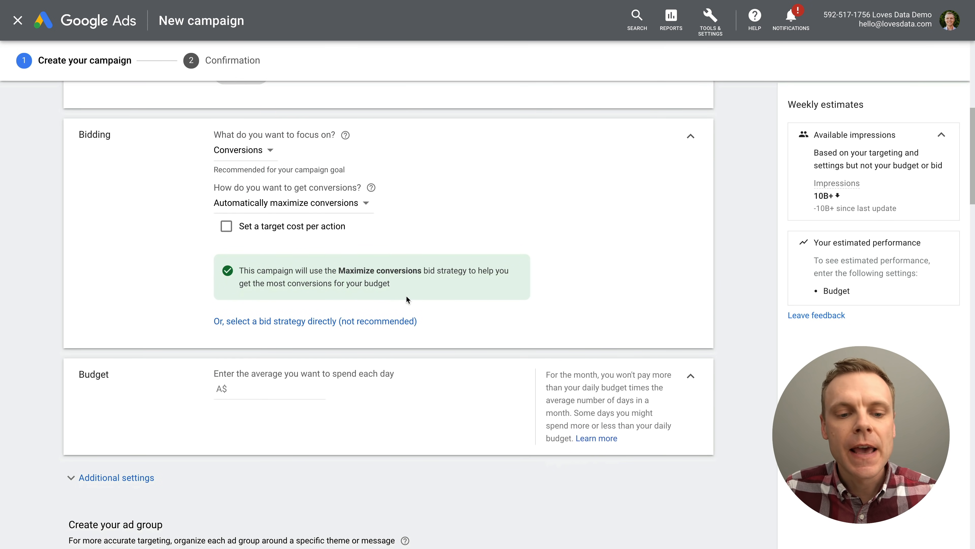
pyautogui.click(392, 325)
pyautogui.click(355, 175)
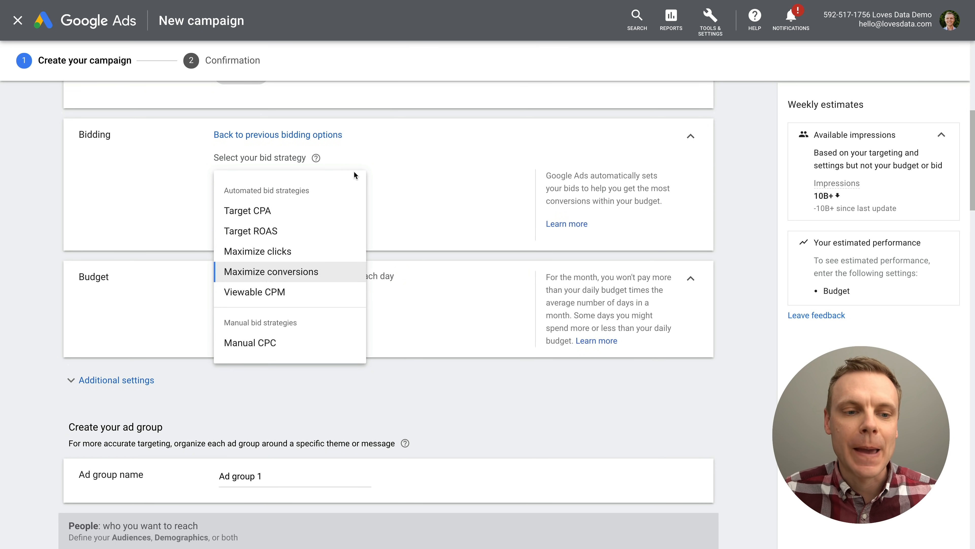
pyautogui.scroll(-1, 388, 188)
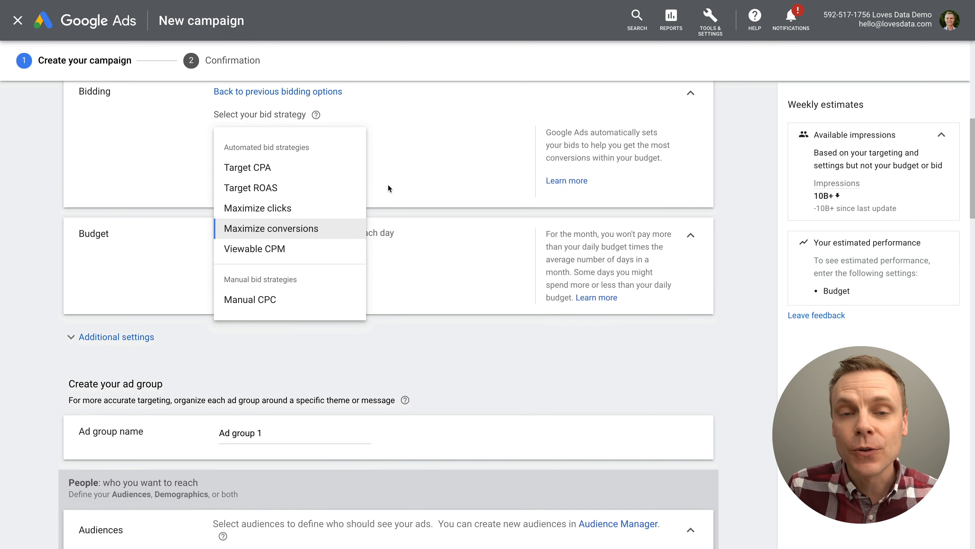
pyautogui.moveTo(330, 173)
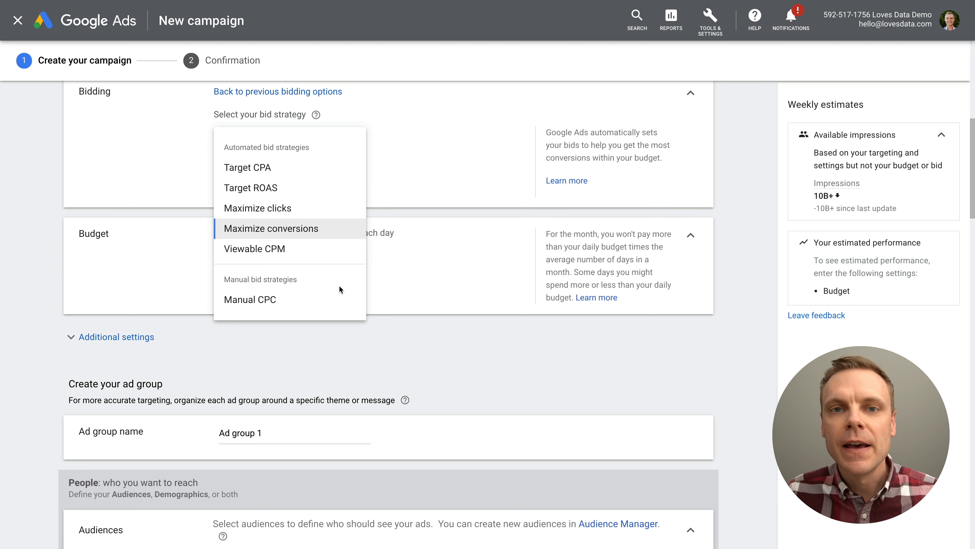
pyautogui.click(329, 299)
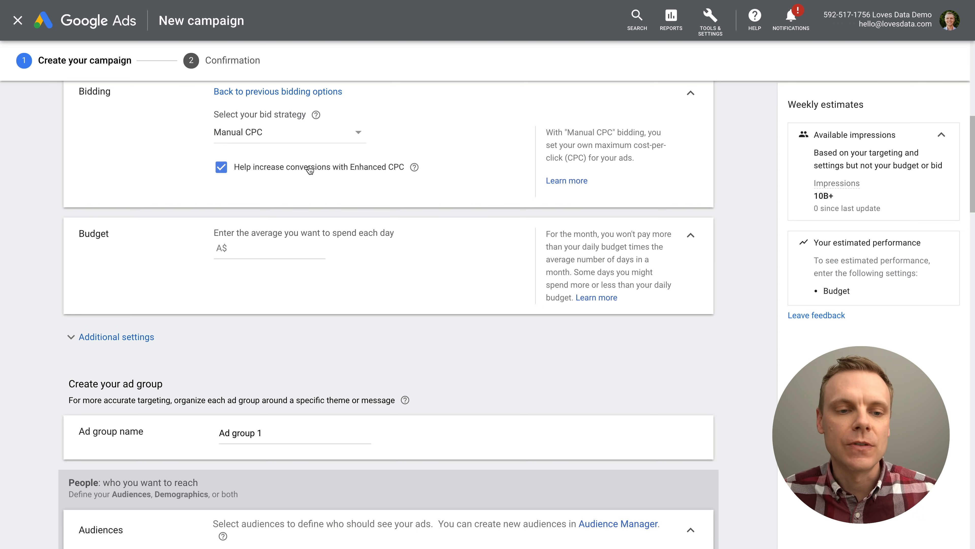
pyautogui.click(310, 170)
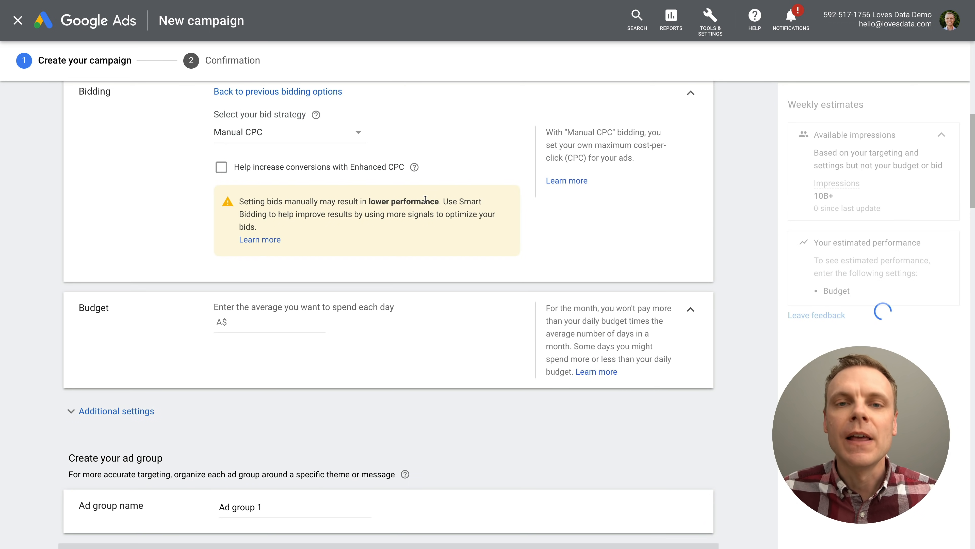
# Set the campaign's average daily budget to A$10
pyautogui.scroll(-4, 425, 199)
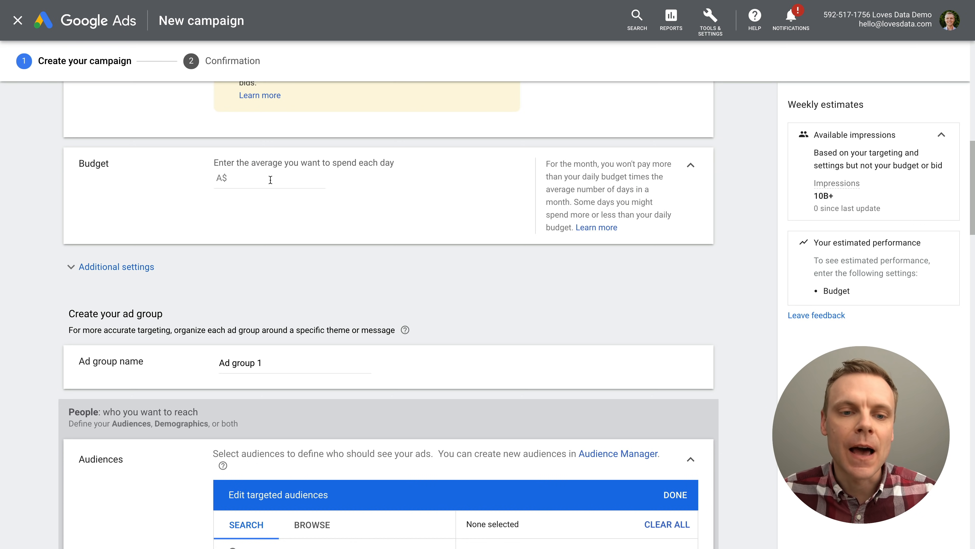
pyautogui.click(271, 179)
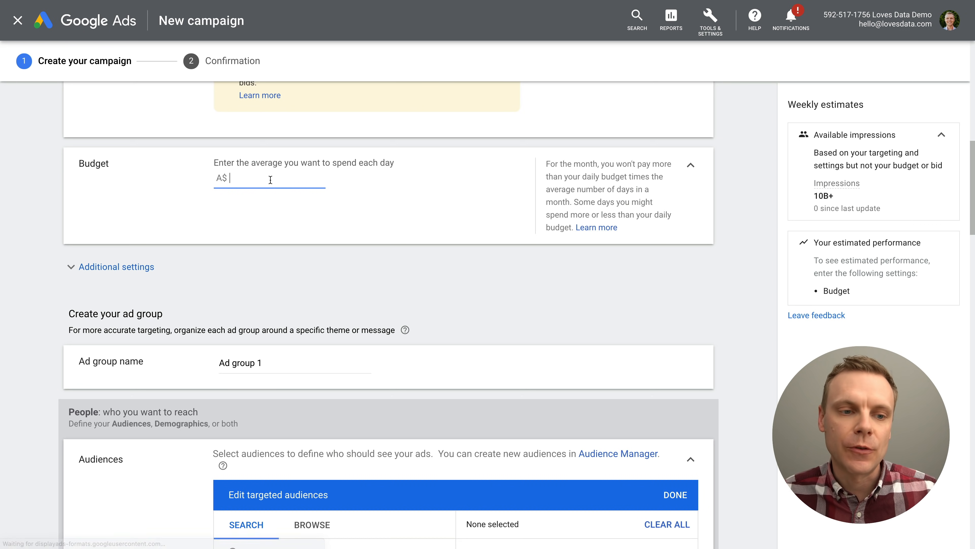
pyautogui.write('10')
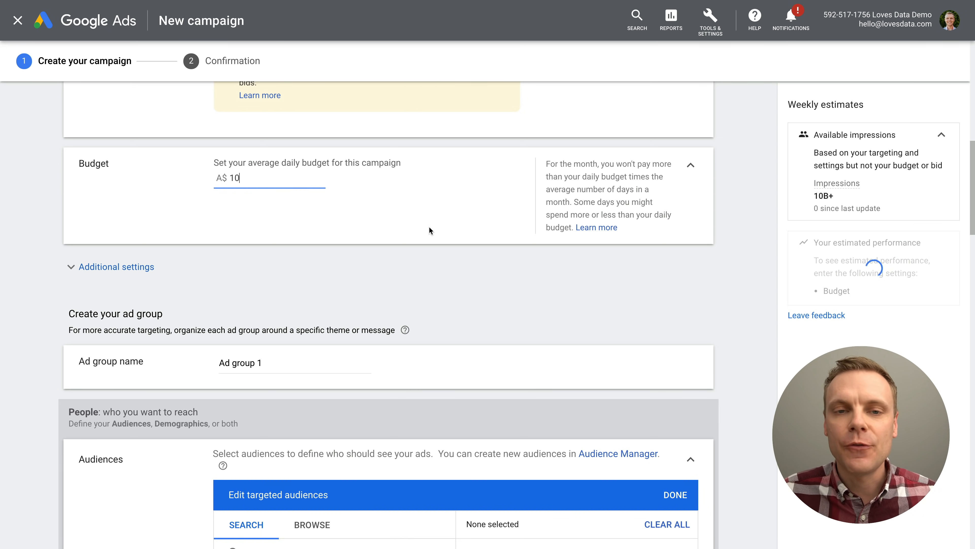
# Expand the additional campaign settings and review the options from ad rotation to content exclusions
pyautogui.scroll(-3, 429, 229)
pyautogui.click(140, 182)
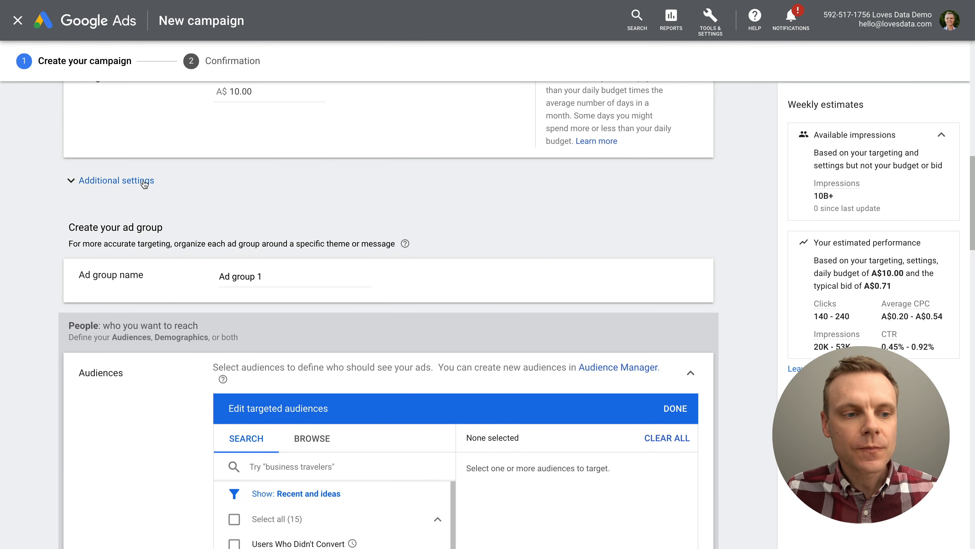
pyautogui.scroll(-1, 322, 317)
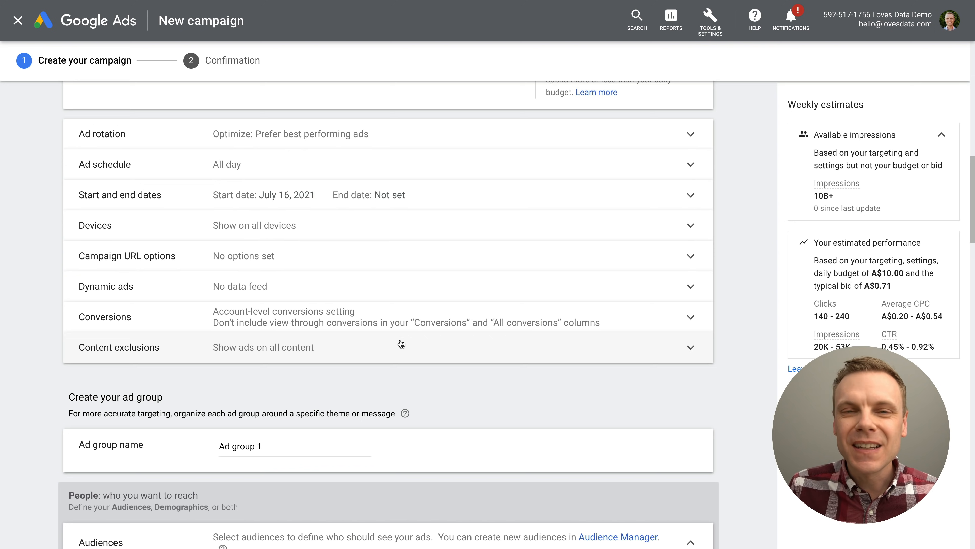
pyautogui.scroll(-3, 402, 344)
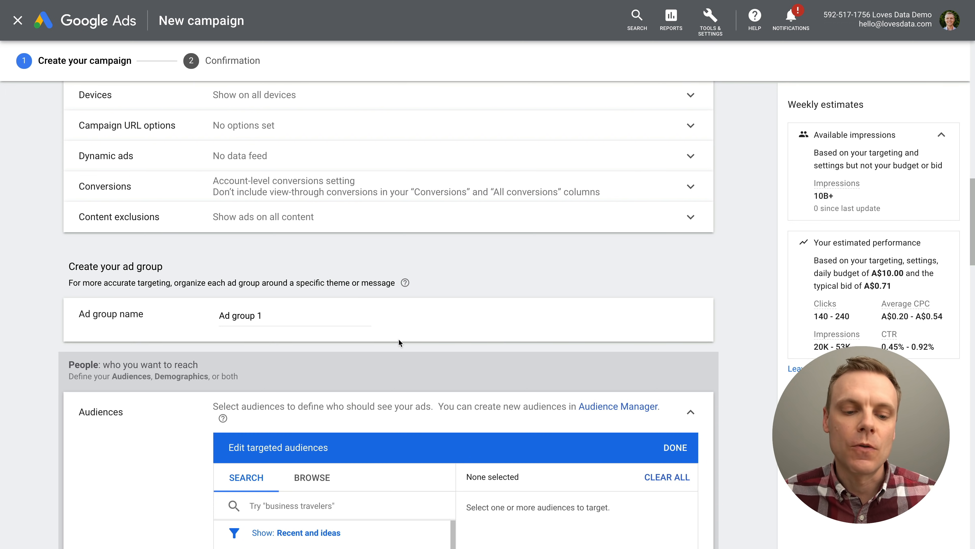
# Rename the ad group as "General"
pyautogui.scroll(-2, 400, 331)
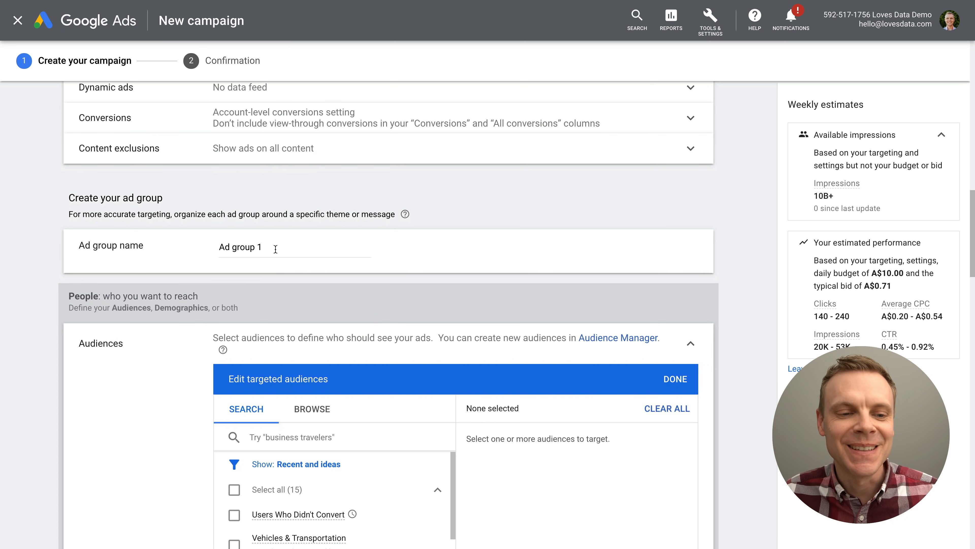
pyautogui.scroll(-1, 276, 246)
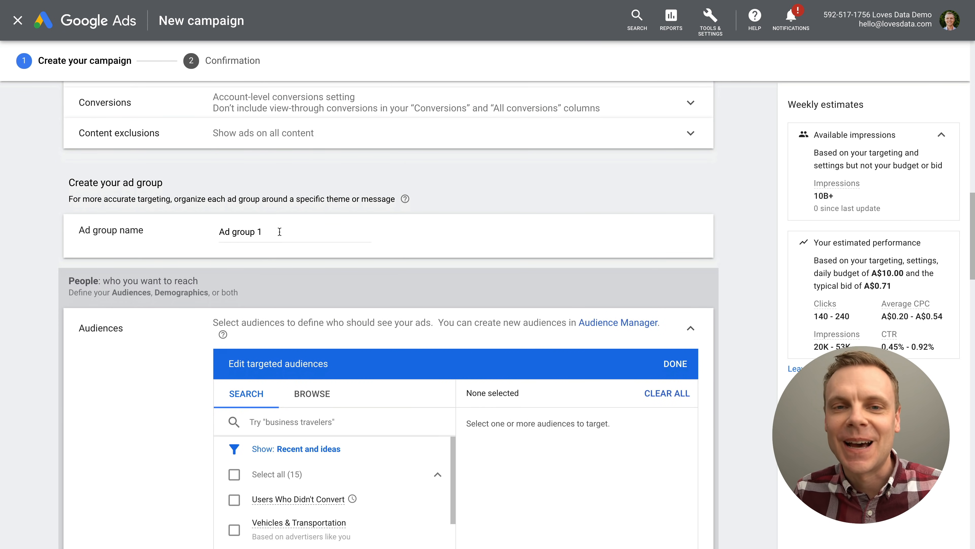
pyautogui.tripleClick(266, 231)
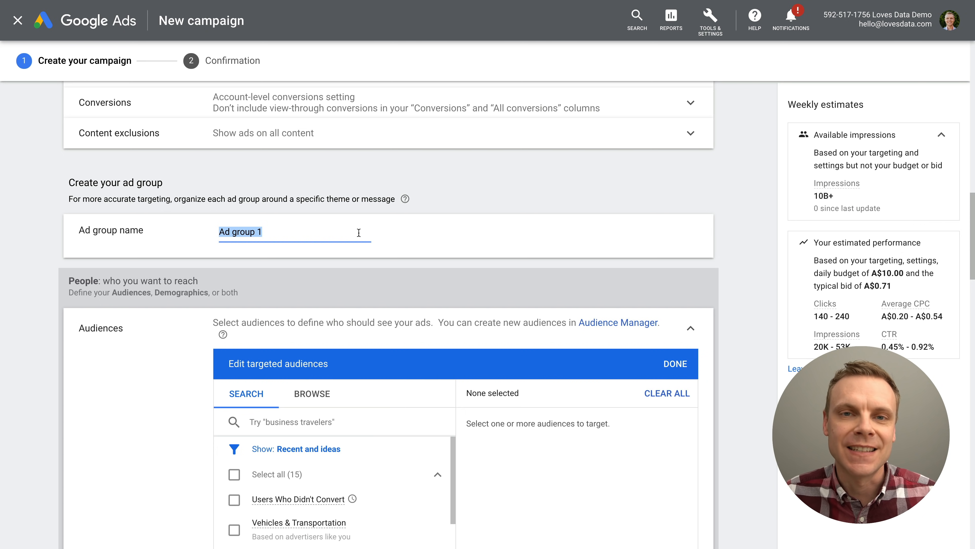
pyautogui.scroll(-3, 359, 232)
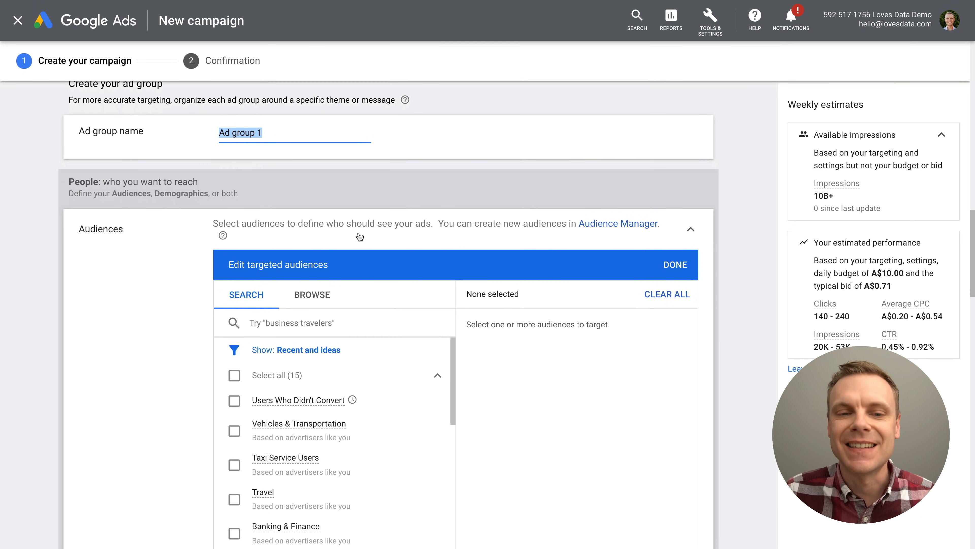
pyautogui.scroll(-1, 360, 236)
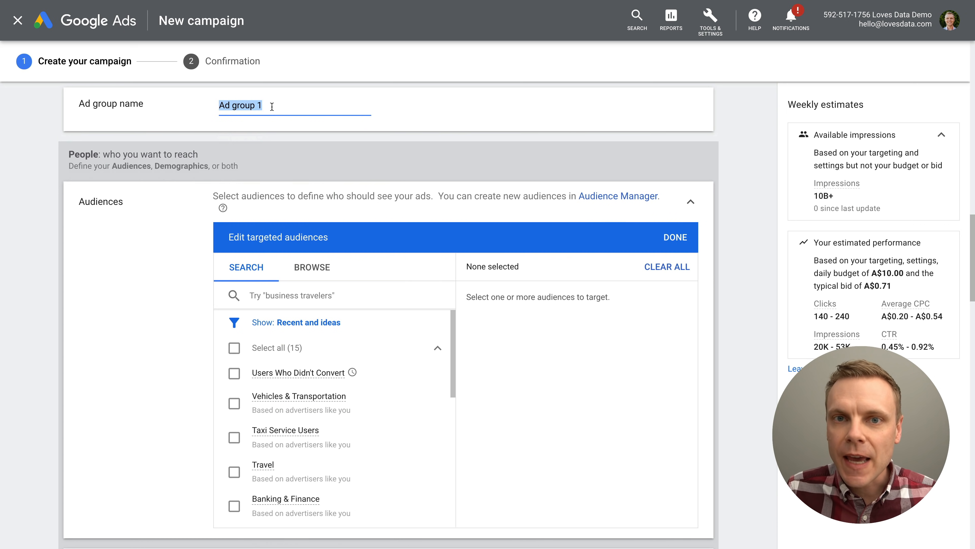
pyautogui.write('G')
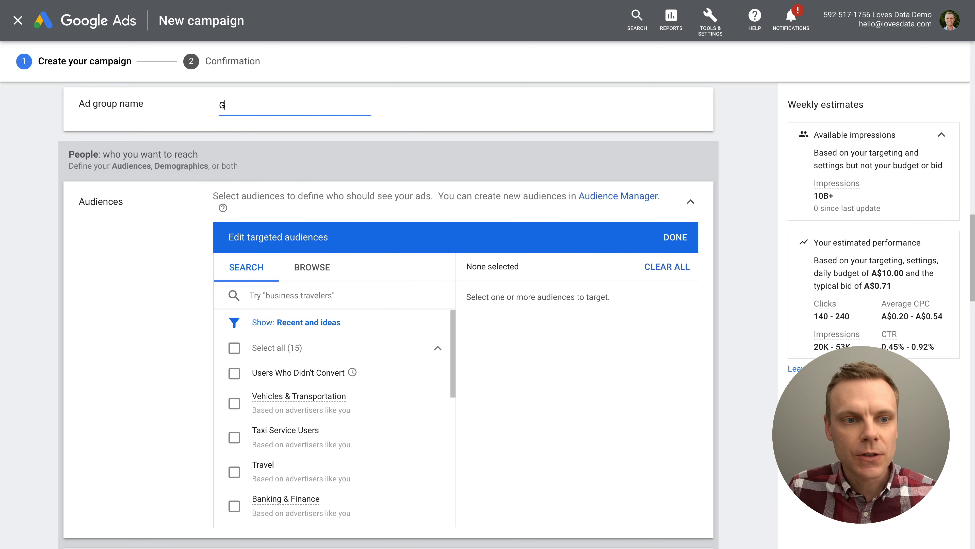
pyautogui.write('eneral')
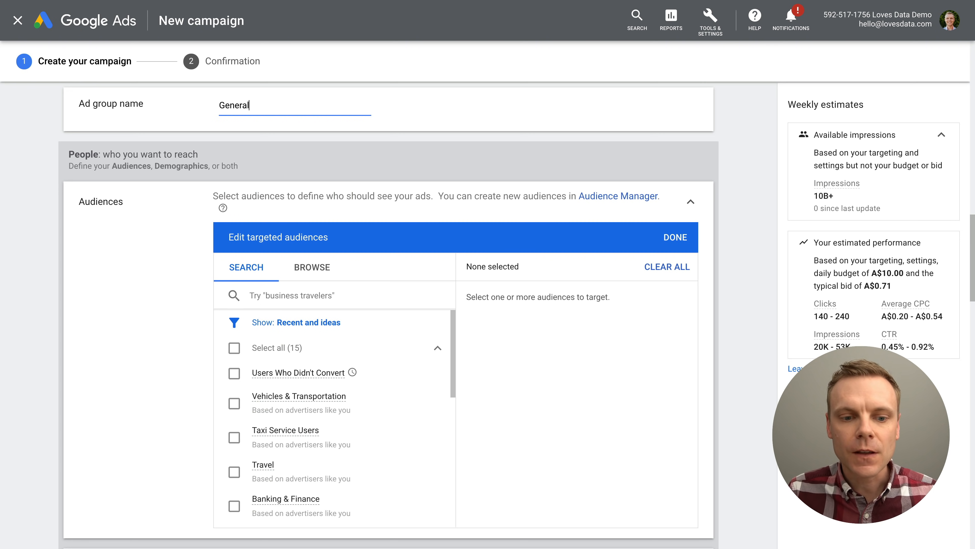
# Set the ad group's maximum CPC bid to A$1, leaving its audiences, demographics and content targeting unset
pyautogui.scroll(-1, 313, 140)
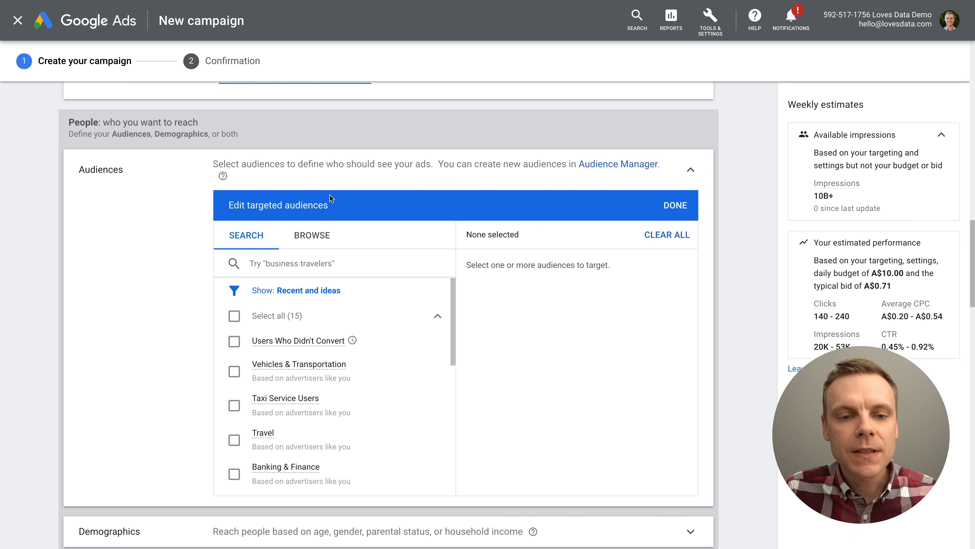
pyautogui.scroll(-2, 330, 198)
pyautogui.scroll(-5, 307, 230)
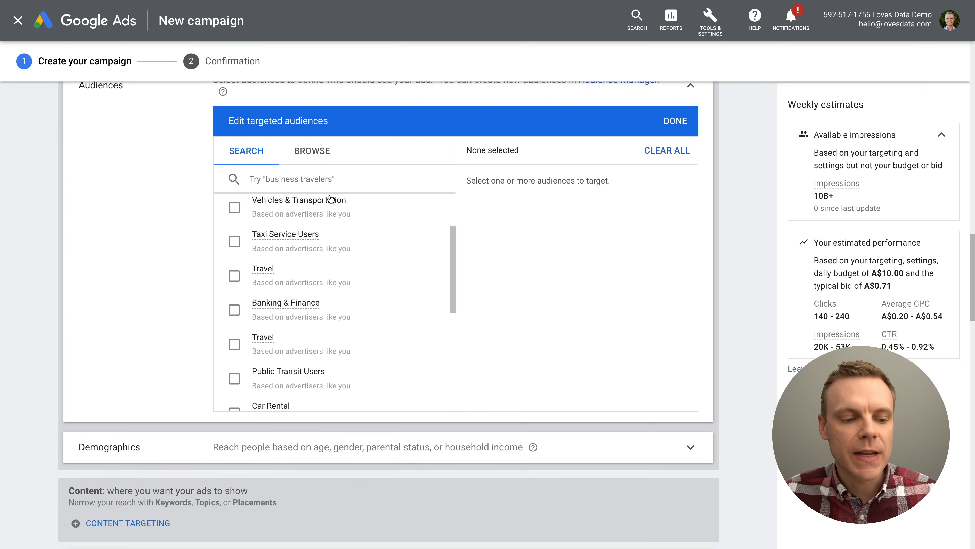
pyautogui.scroll(-4, 202, 261)
pyautogui.scroll(-5, 202, 258)
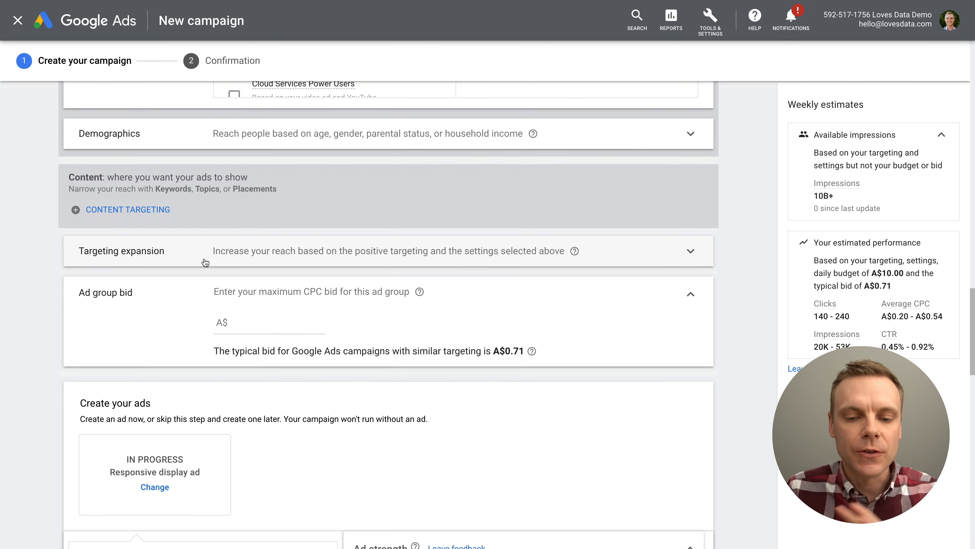
pyautogui.scroll(-1, 205, 263)
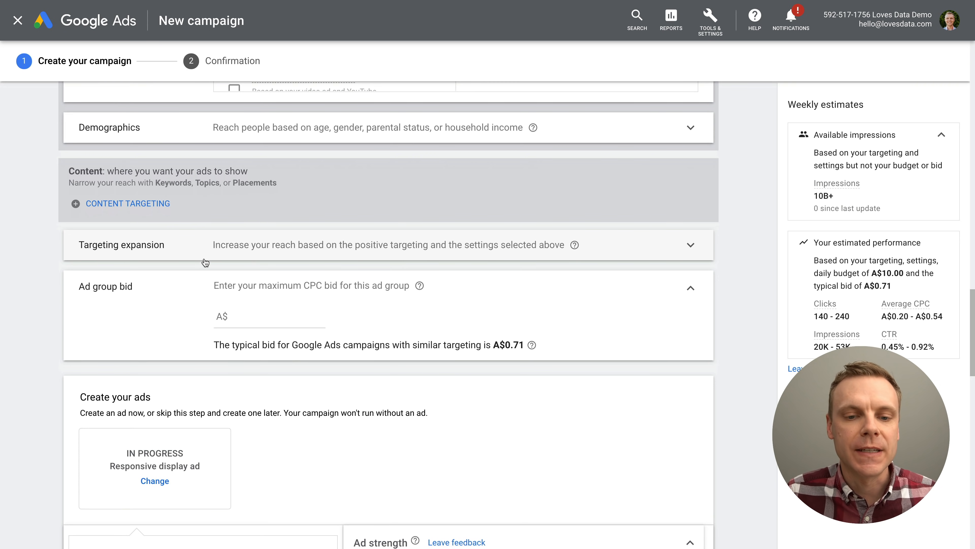
pyautogui.scroll(-1, 205, 261)
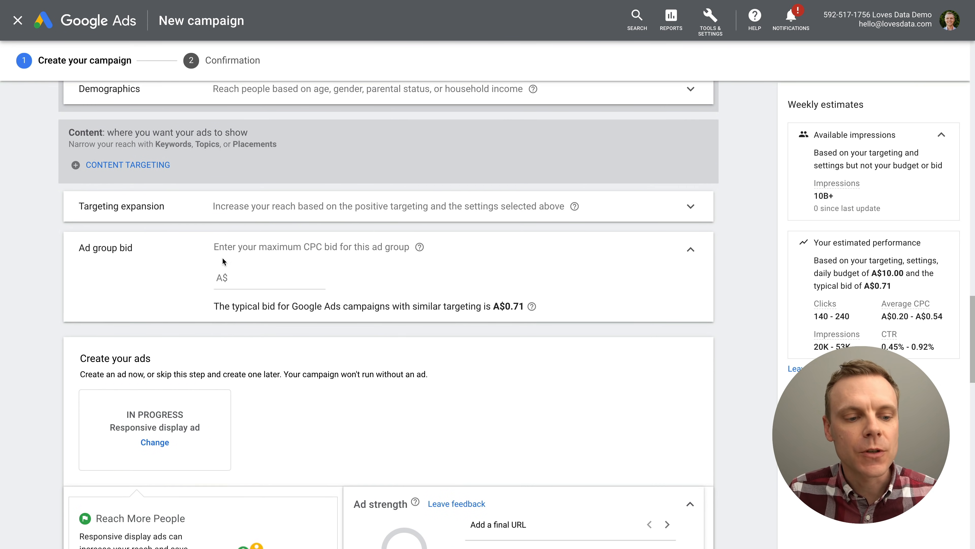
pyautogui.click(243, 279)
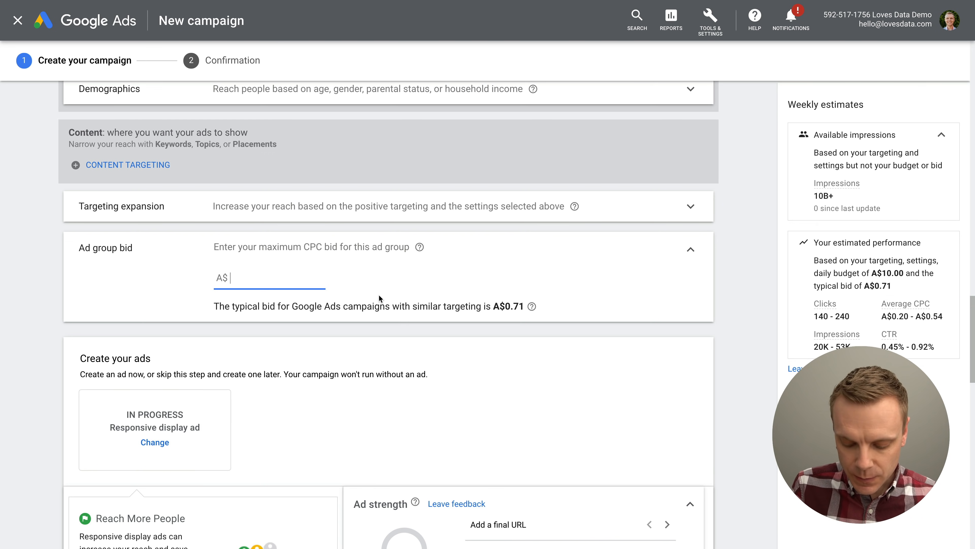
pyautogui.write('1')
# Discard the unfinished responsive display ad and create the campaign without an ad, continuing to its ad groups overview
pyautogui.scroll(-4, 358, 303)
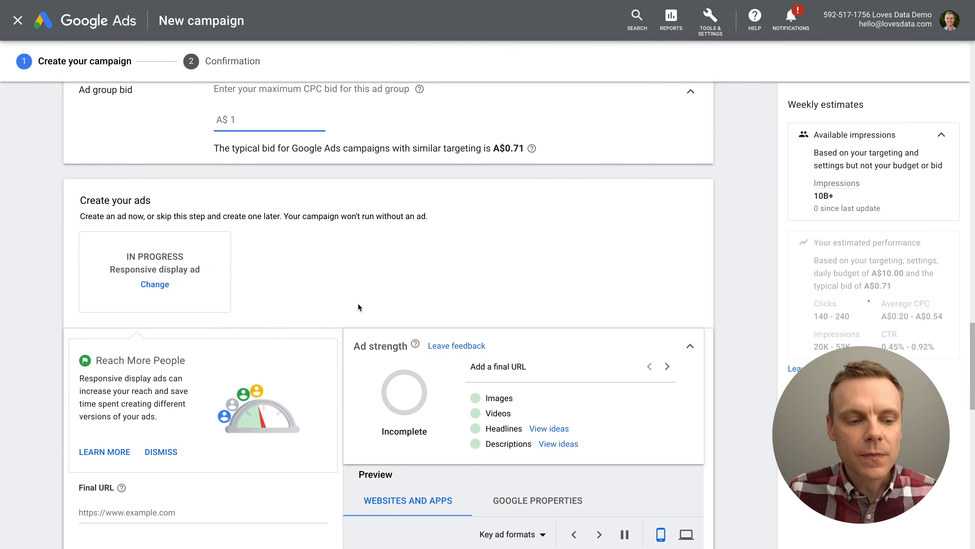
pyautogui.scroll(-1, 358, 304)
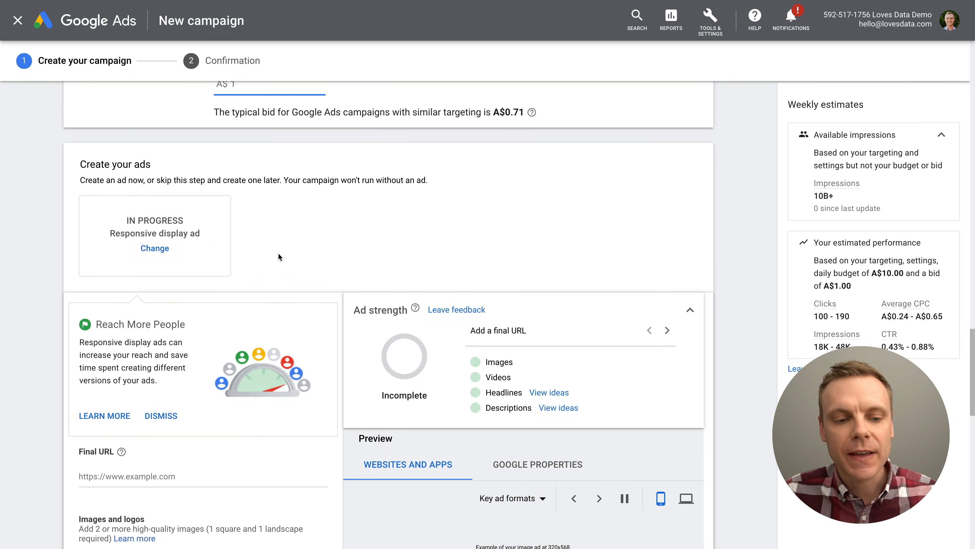
pyautogui.scroll(-4, 278, 254)
pyautogui.scroll(-17, 278, 253)
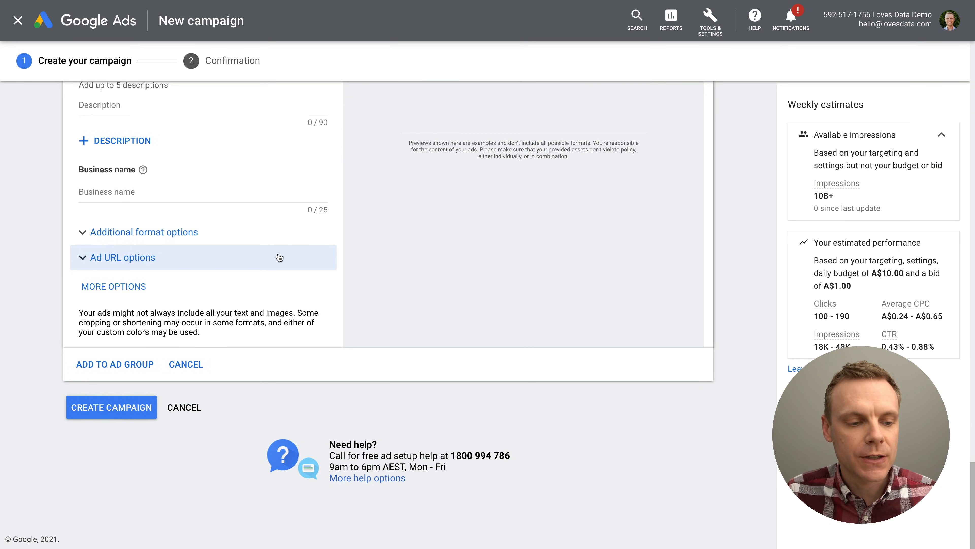
pyautogui.click(127, 406)
pyautogui.scroll(-15, 129, 406)
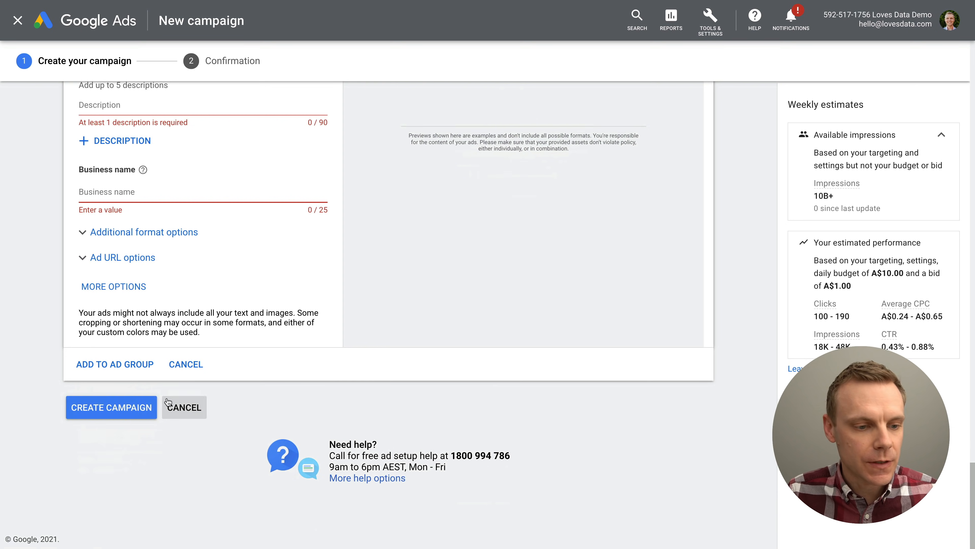
pyautogui.click(174, 373)
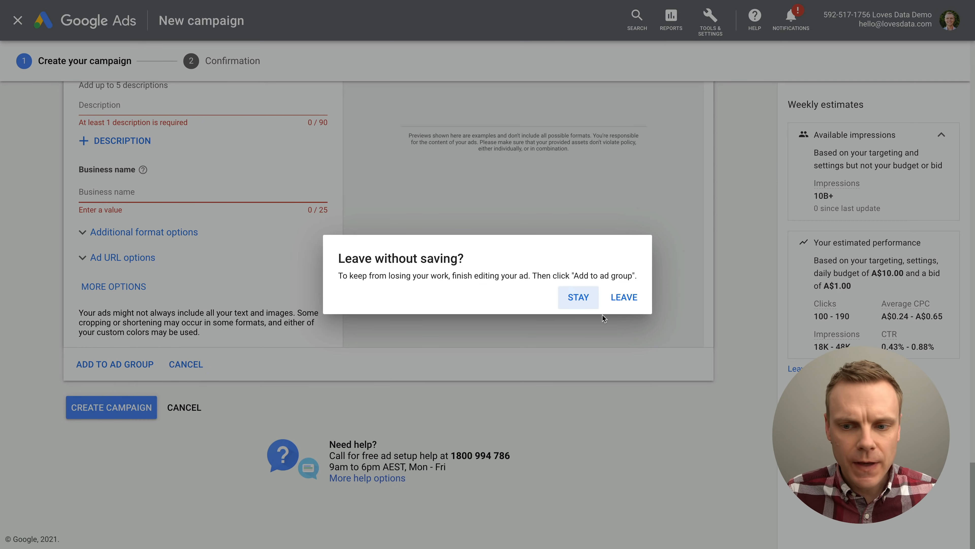
pyautogui.click(613, 303)
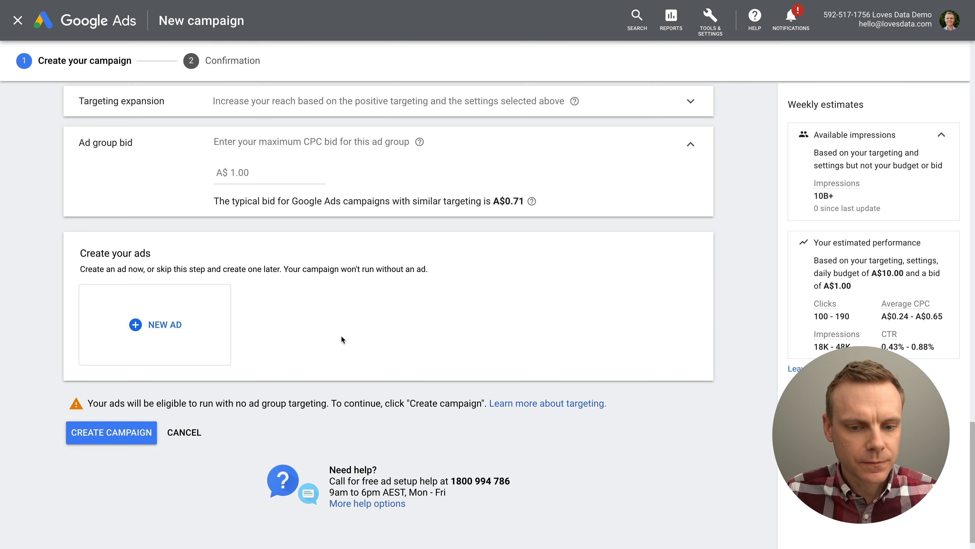
pyautogui.click(145, 431)
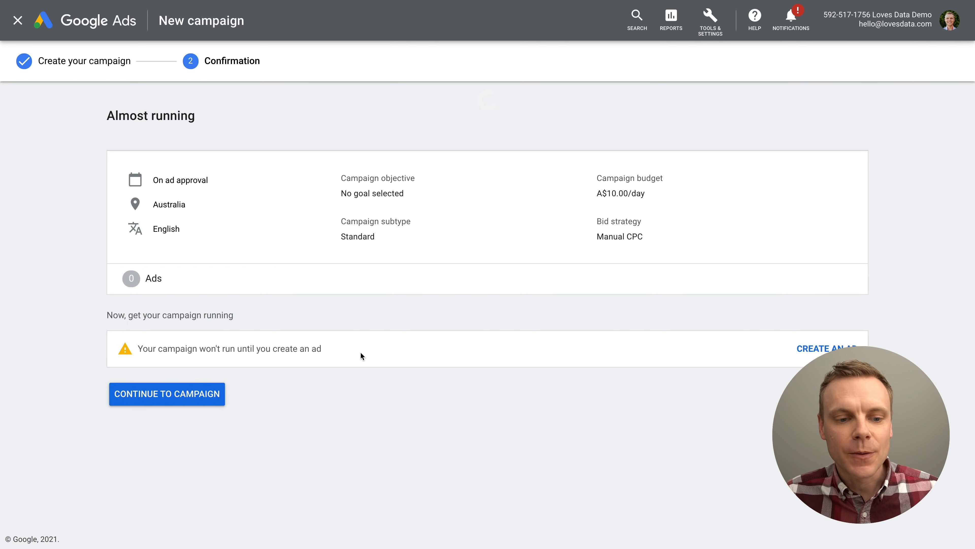
pyautogui.click(198, 395)
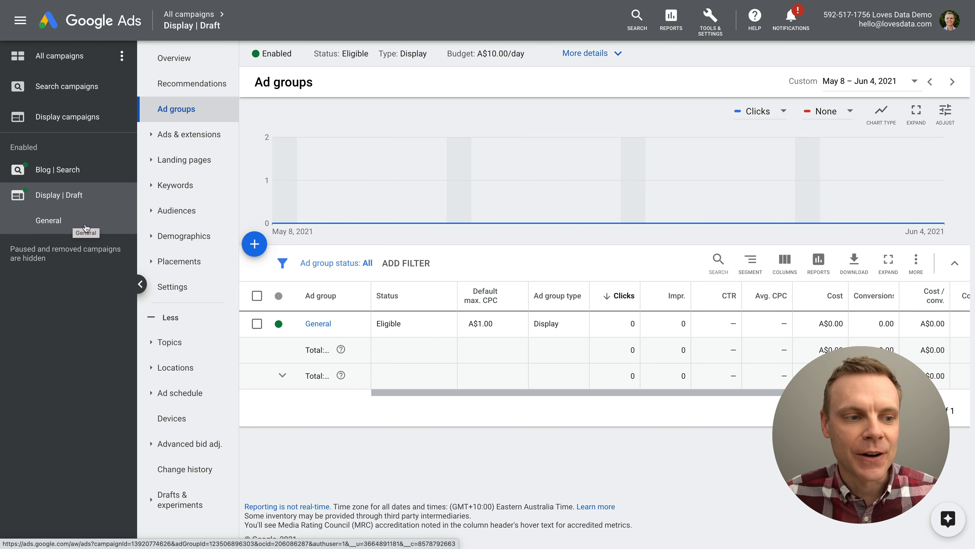
# Open the campaign's audiences for editing and choose General as the ad group to target
pyautogui.click(214, 183)
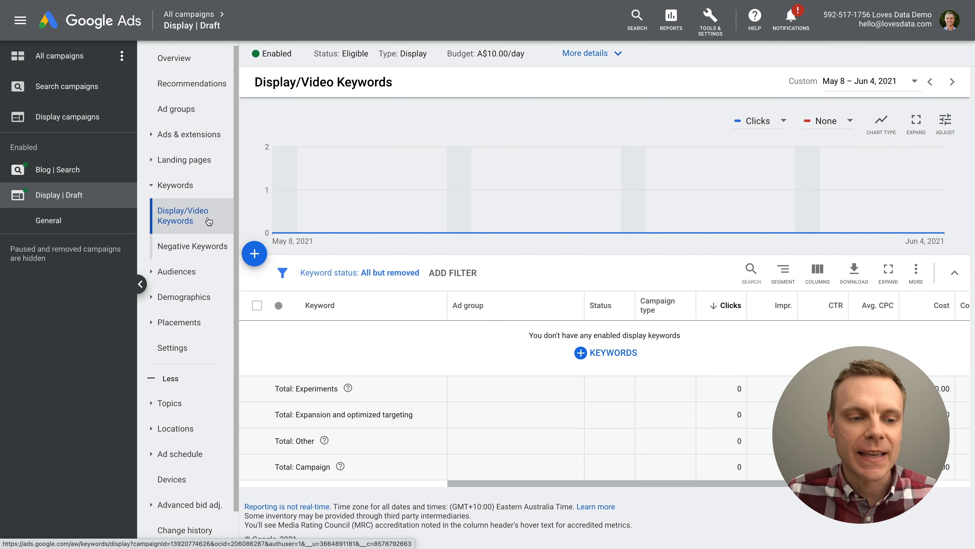
pyautogui.scroll(-1, 208, 222)
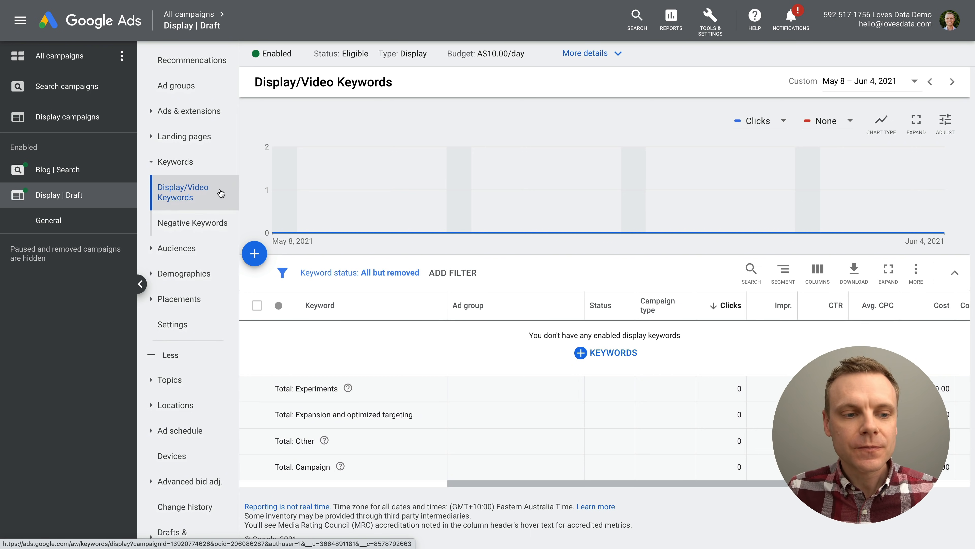
pyautogui.click(207, 249)
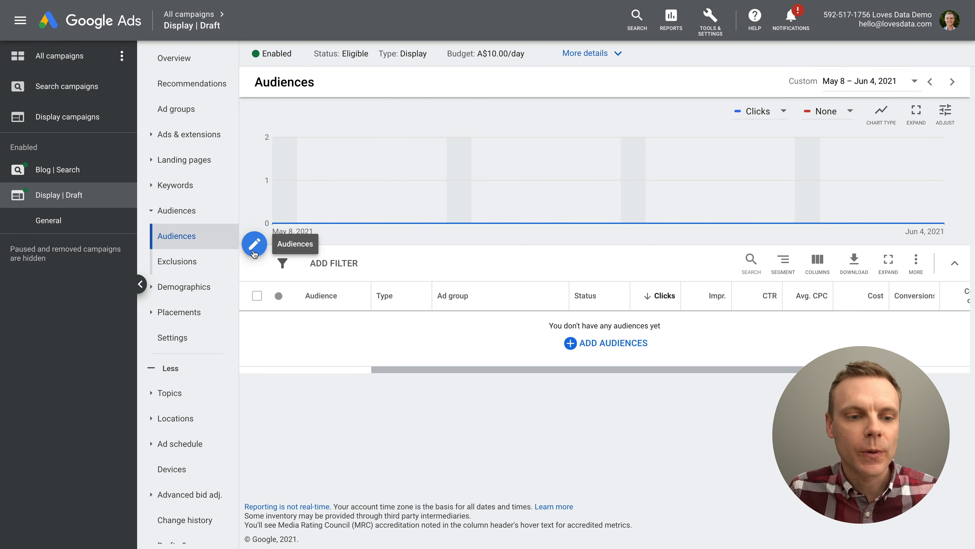
pyautogui.click(255, 248)
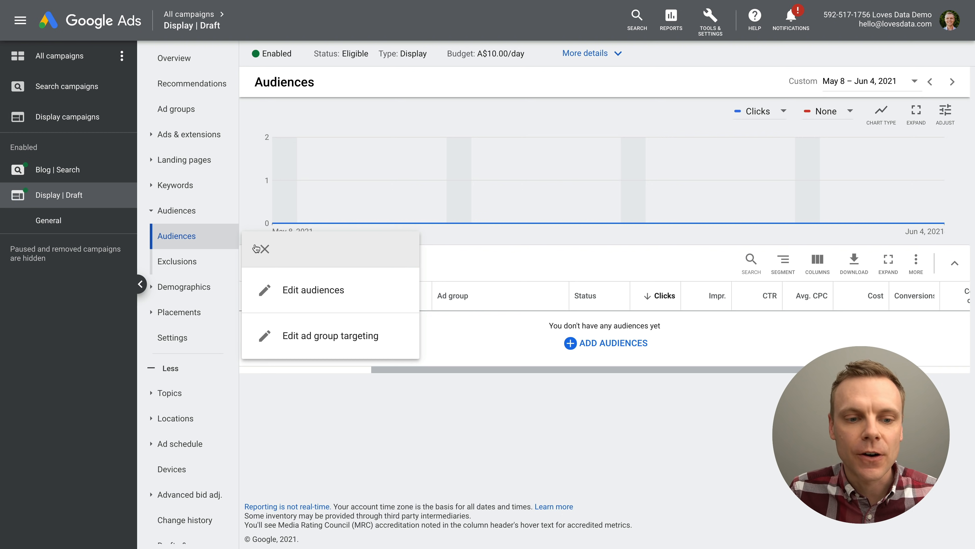
pyautogui.click(344, 291)
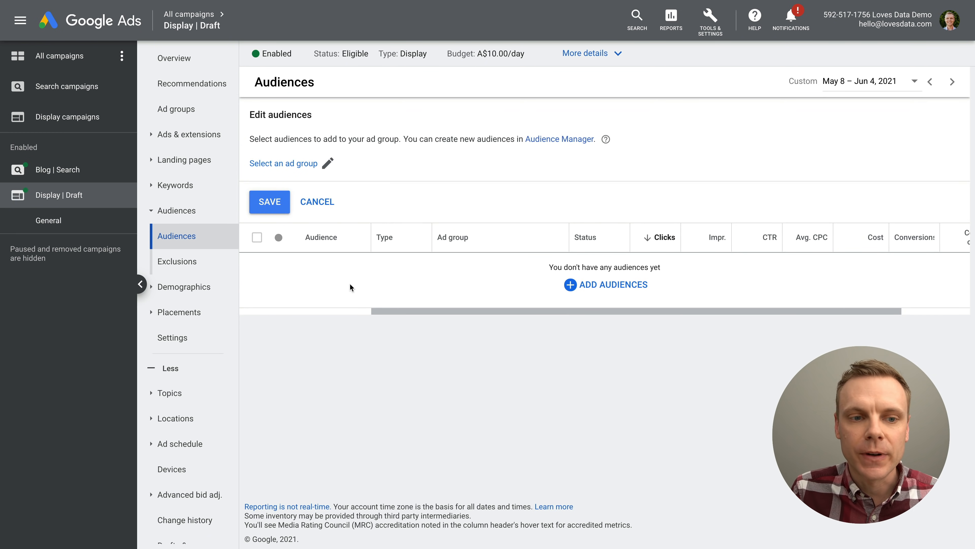
pyautogui.click(300, 164)
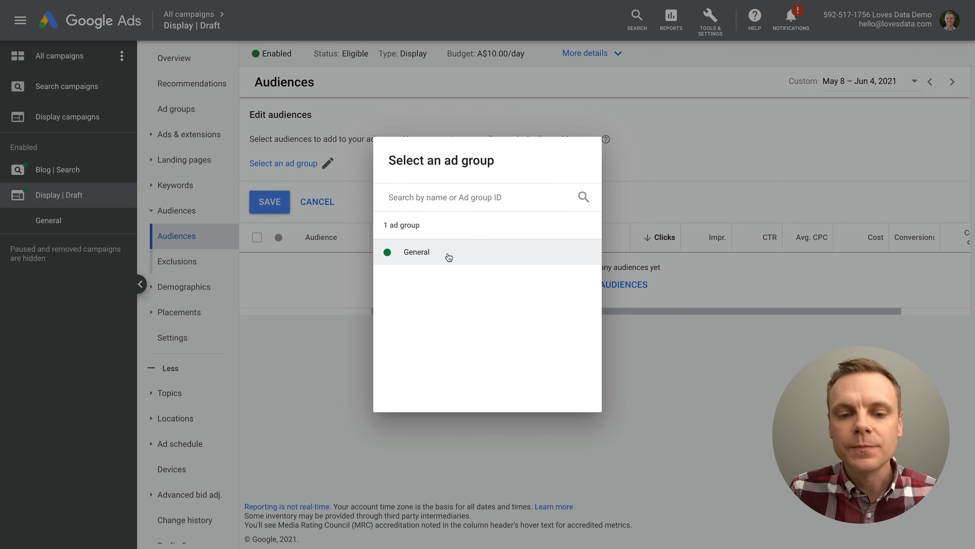
pyautogui.click(466, 259)
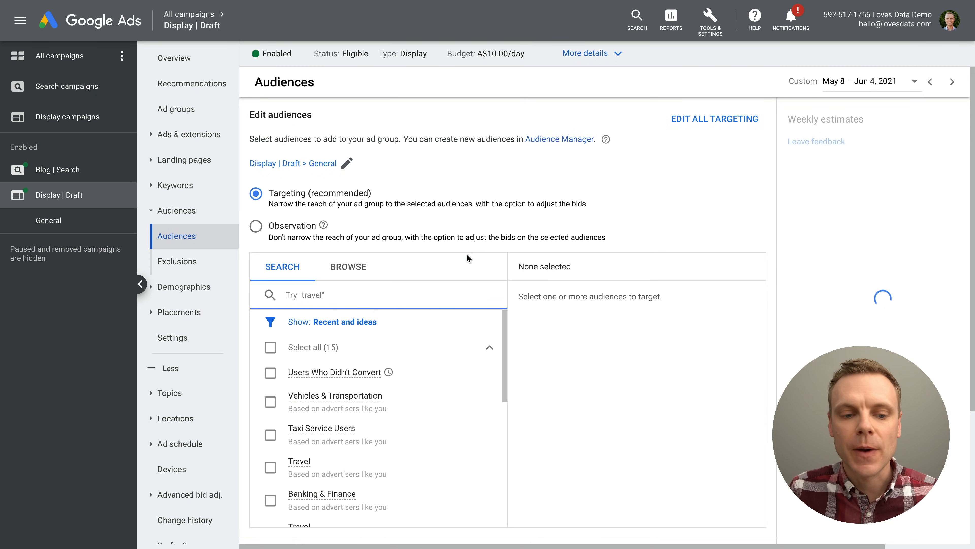
# Review the targeting settings and suggested audiences for the General ad group, and list the audience categories available for browsing
pyautogui.scroll(-1, 494, 254)
pyautogui.scroll(-1, 423, 253)
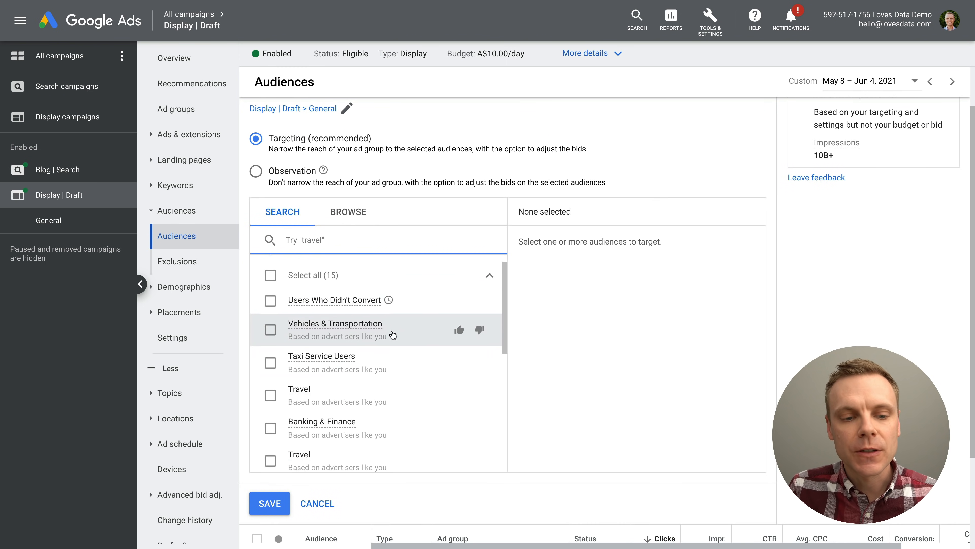
pyautogui.scroll(2, 394, 330)
pyautogui.scroll(-2, 396, 330)
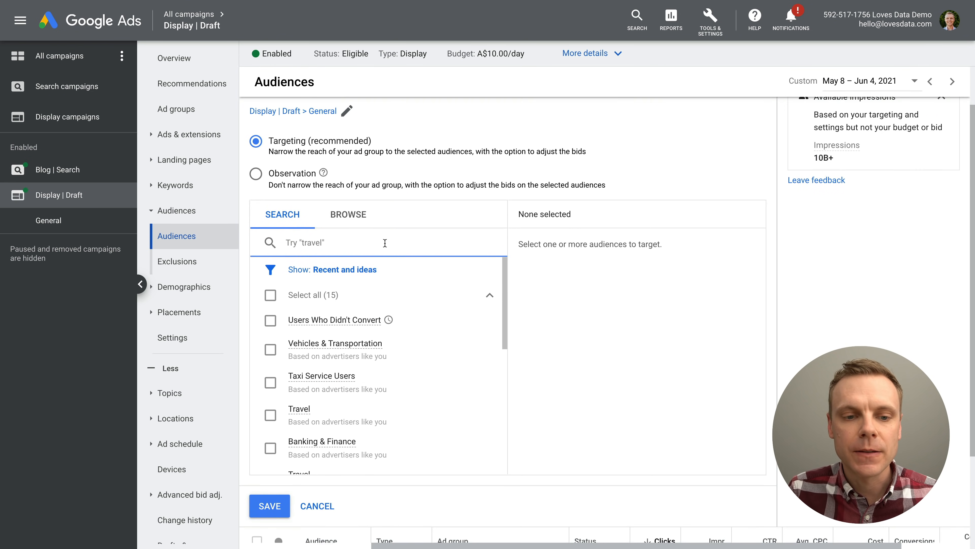
pyautogui.click(363, 215)
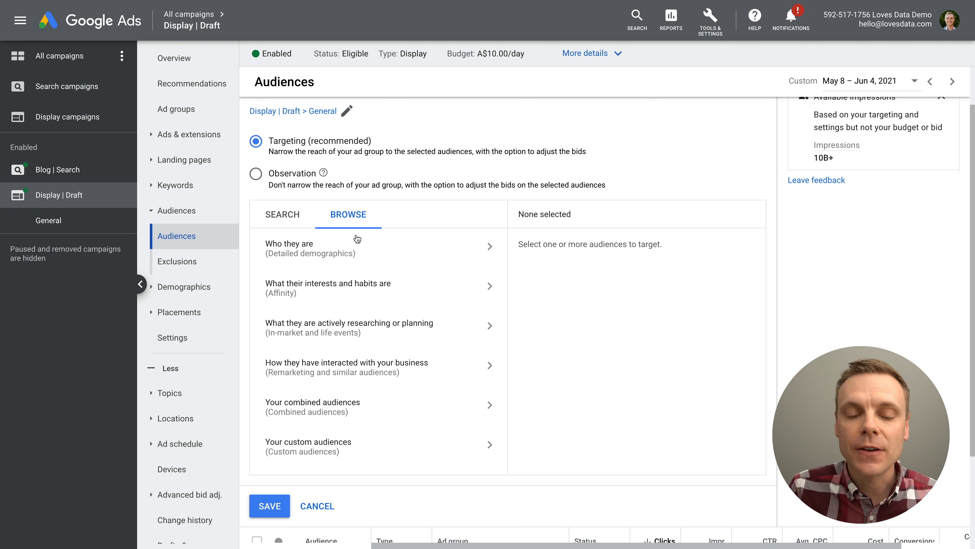
pyautogui.scroll(-2, 503, 231)
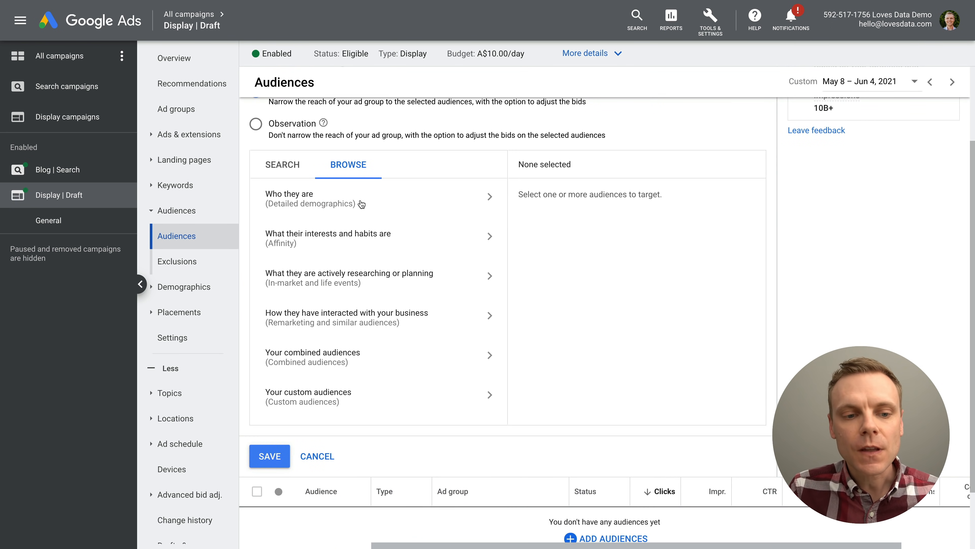
# Examine the detailed demographics audiences under Parental Status, Marital Status, Education and Homeownership Status, and return to the audience categories
pyautogui.click(379, 206)
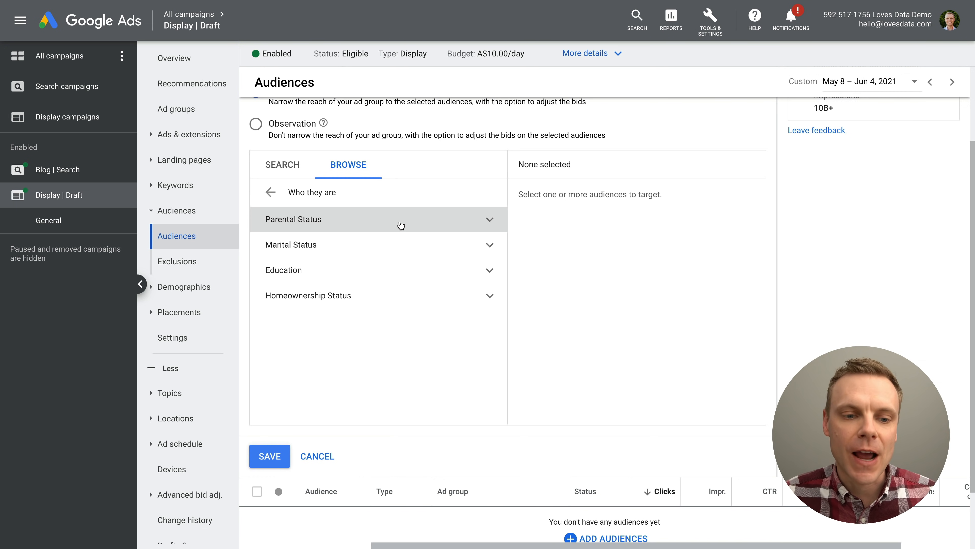
pyautogui.click(491, 222)
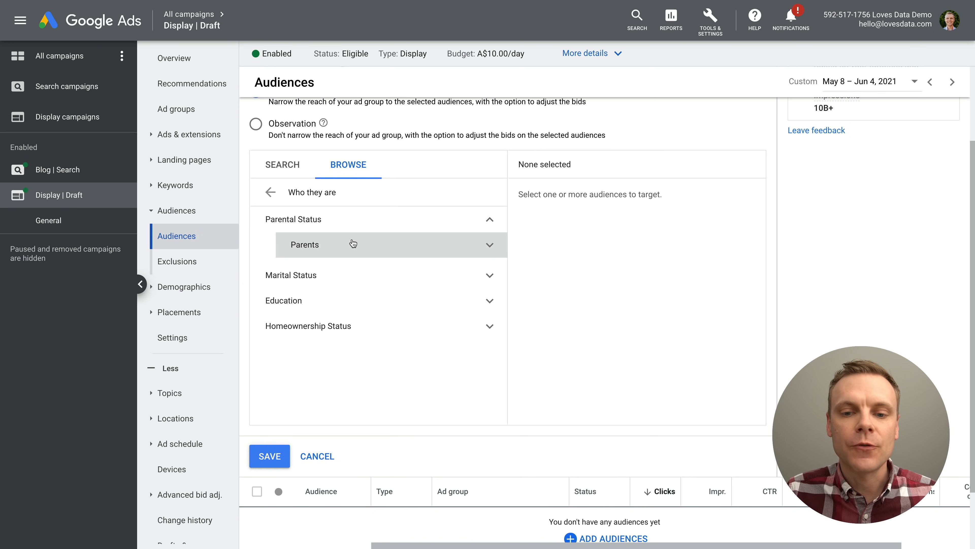
pyautogui.click(487, 245)
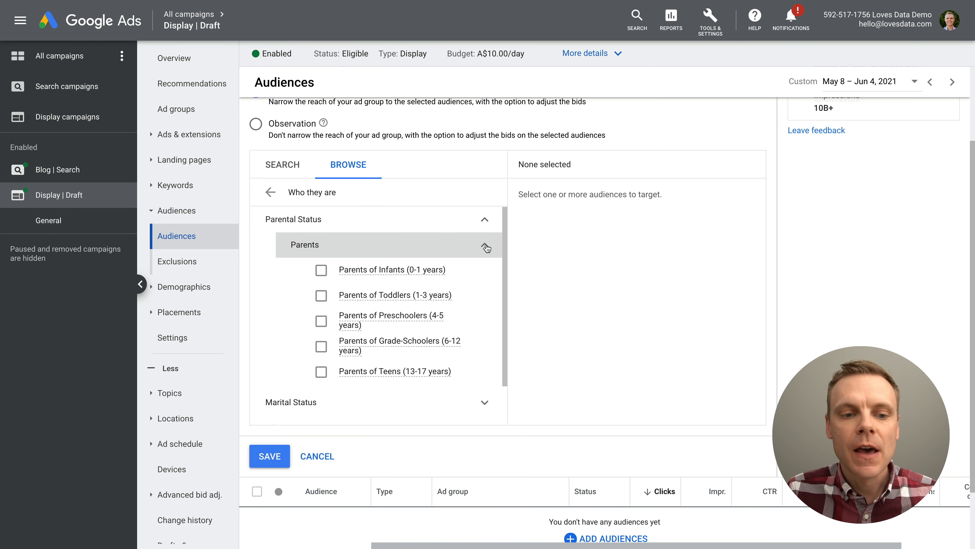
pyautogui.click(485, 245)
pyautogui.click(493, 277)
pyautogui.scroll(-1, 434, 257)
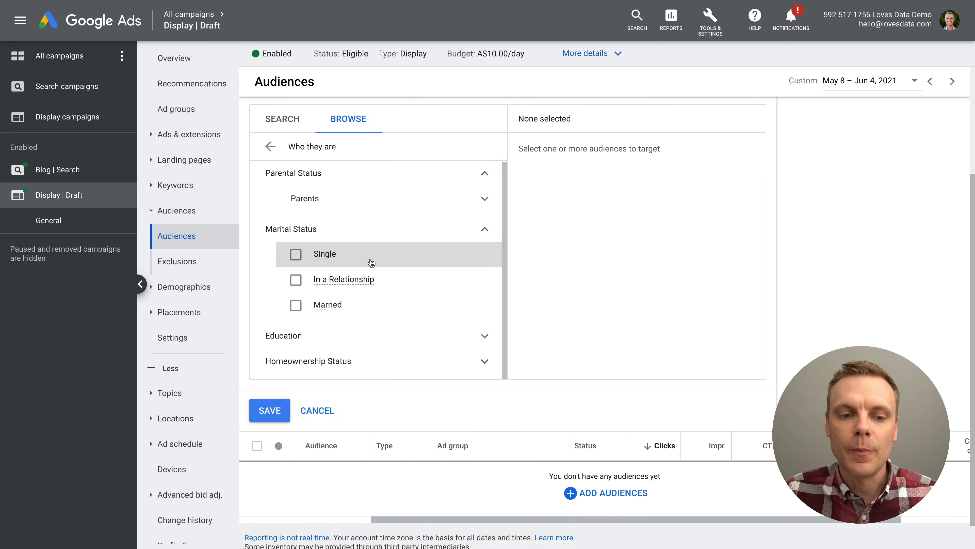
pyautogui.scroll(-1, 441, 303)
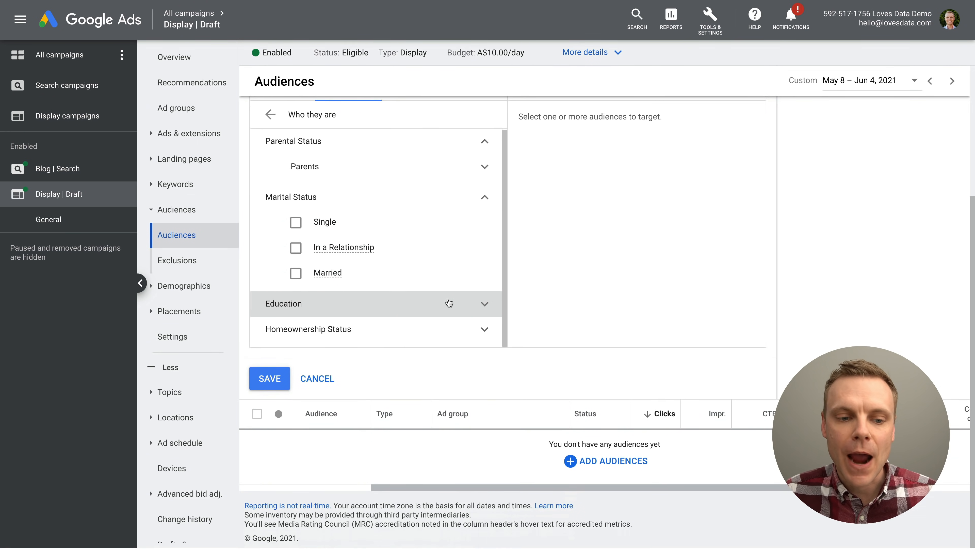
pyautogui.click(477, 303)
pyautogui.scroll(-1, 460, 278)
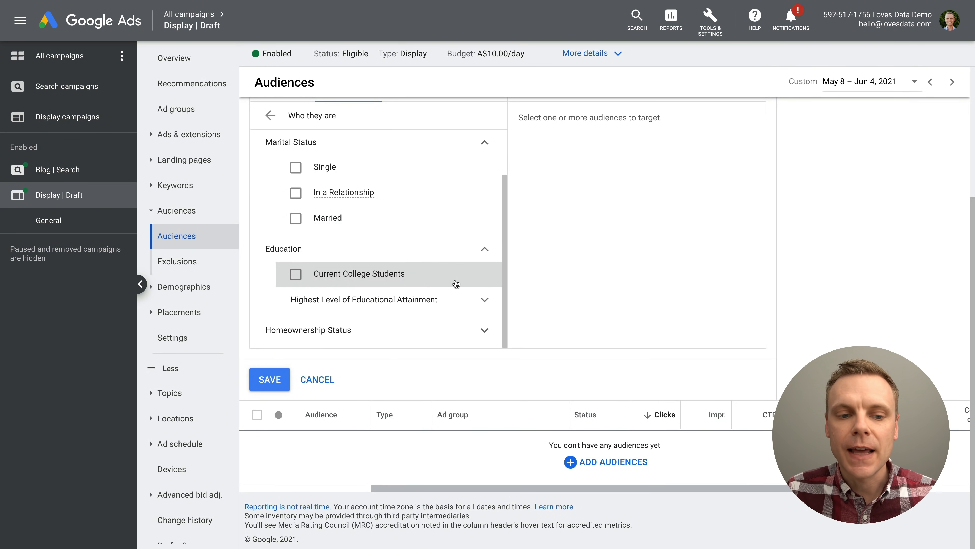
pyautogui.click(485, 327)
pyautogui.scroll(-1, 460, 275)
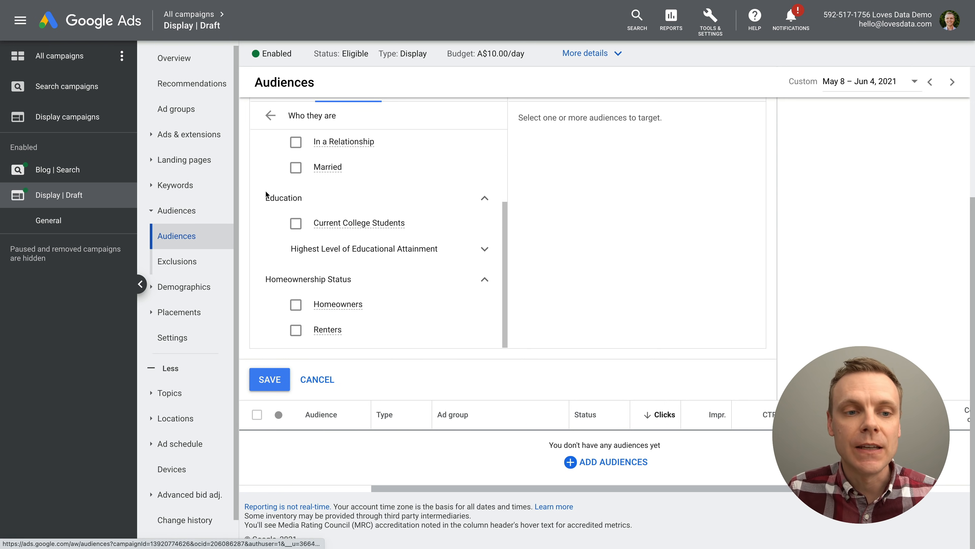
pyautogui.click(270, 116)
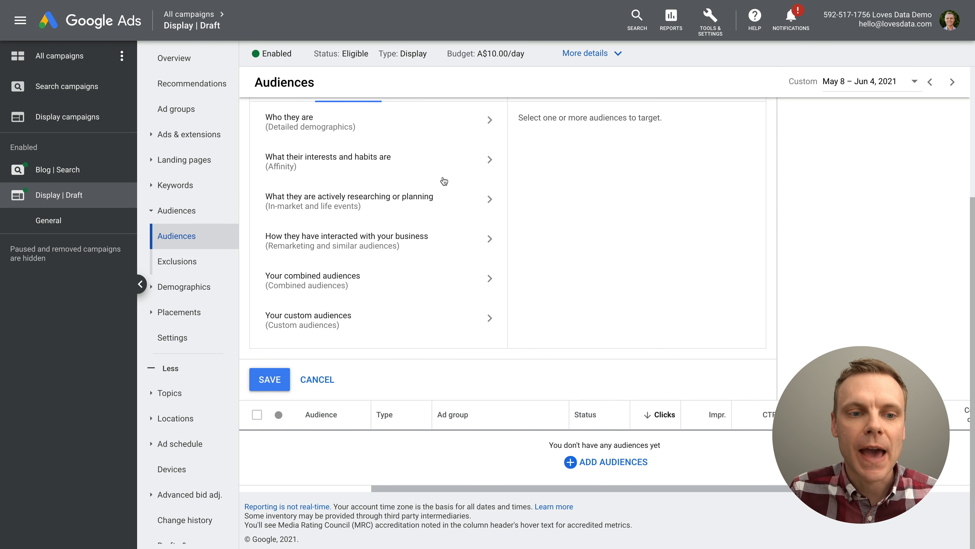
# Look through the affinity audiences based on people's interests and habits, from Banking & Finance to Travel
pyautogui.click(347, 168)
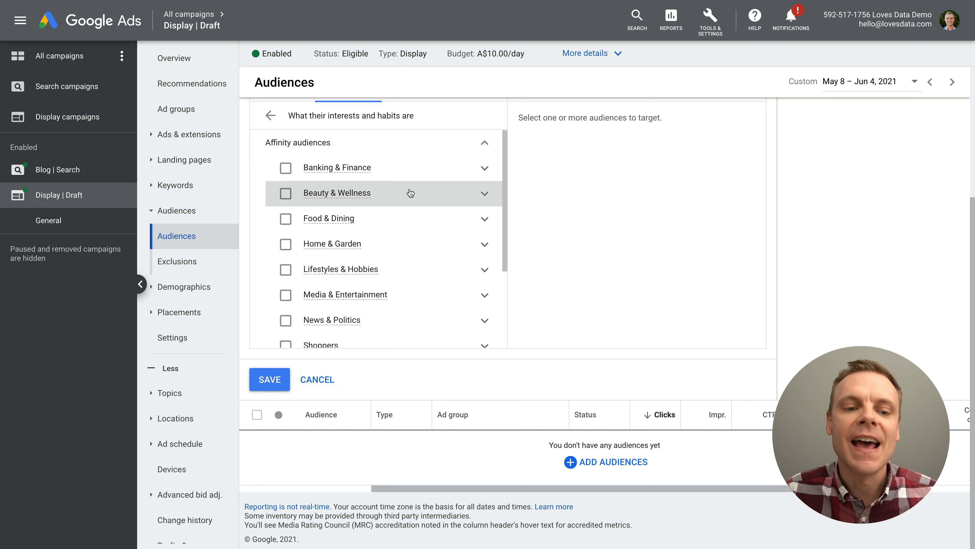
pyautogui.scroll(-1, 410, 193)
pyautogui.scroll(-1, 410, 193)
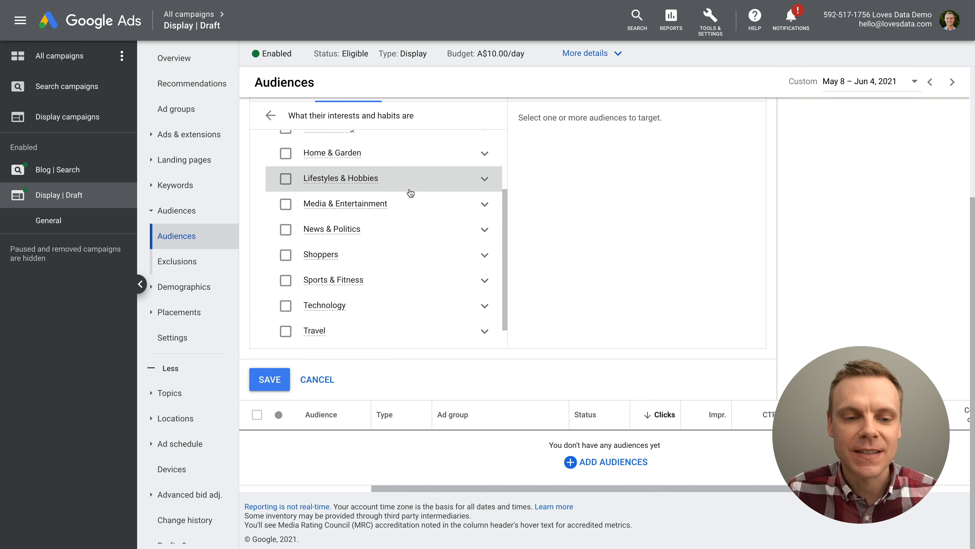
# Check the remaining affinity audiences, expand Banking & Finance to see its subcategories, and return to the audience categories
pyautogui.scroll(-1, 410, 193)
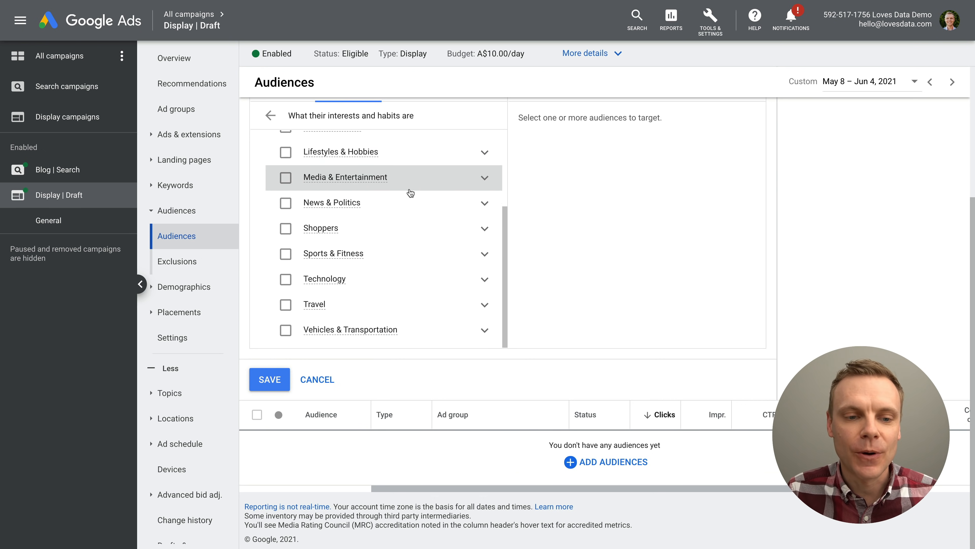
pyautogui.scroll(2, 410, 193)
pyautogui.scroll(3, 411, 193)
pyautogui.click(484, 198)
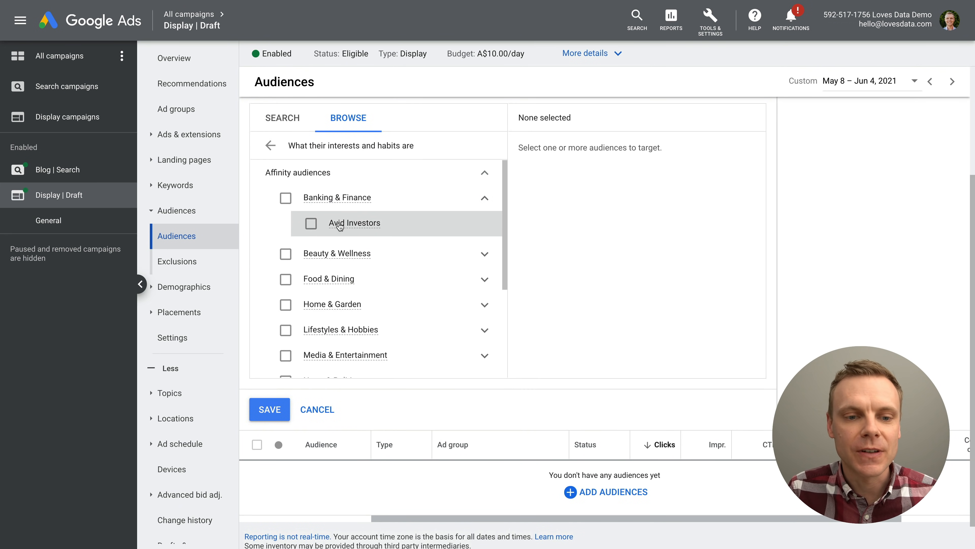
pyautogui.click(482, 198)
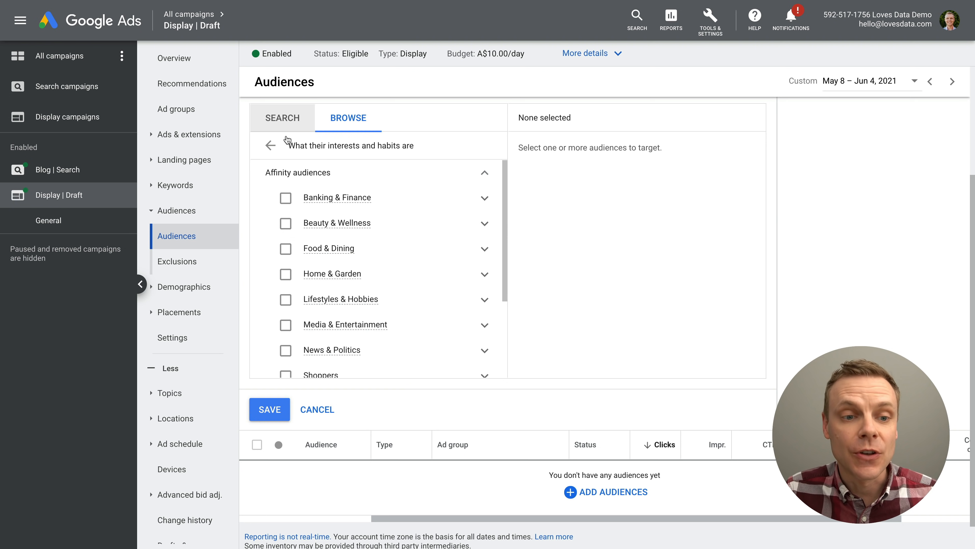
pyautogui.click(271, 146)
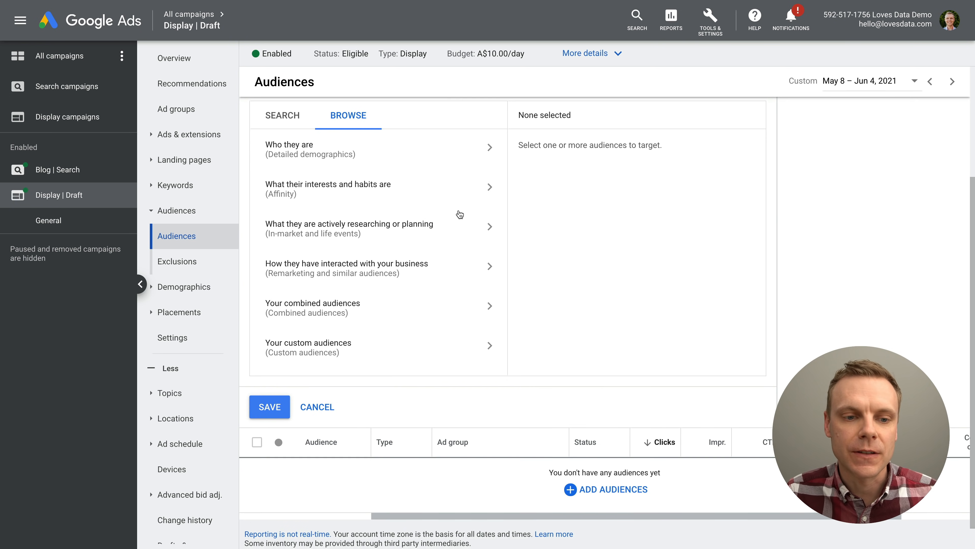
# Look through the in-market audiences for people actively researching or planning, including the Autos & Vehicles subcategories
pyautogui.click(399, 229)
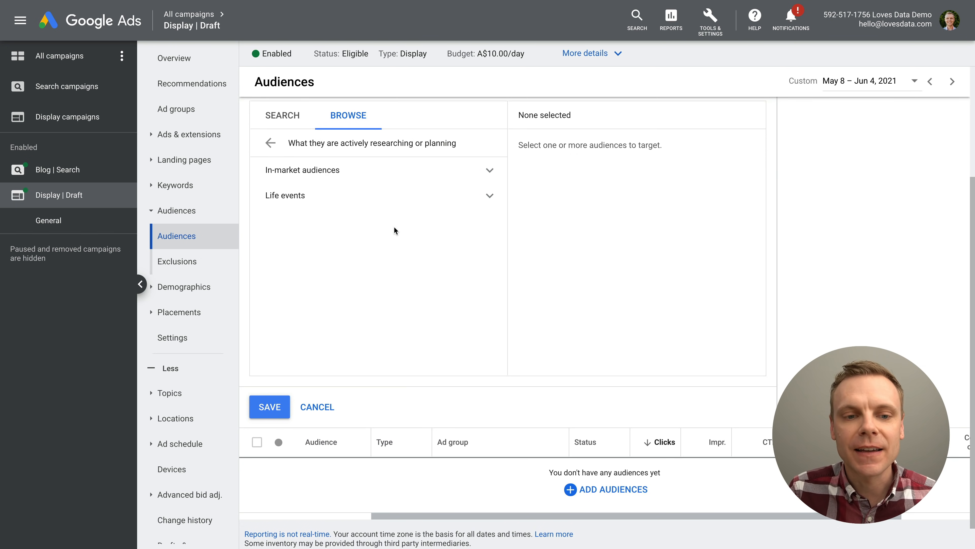
pyautogui.click(491, 172)
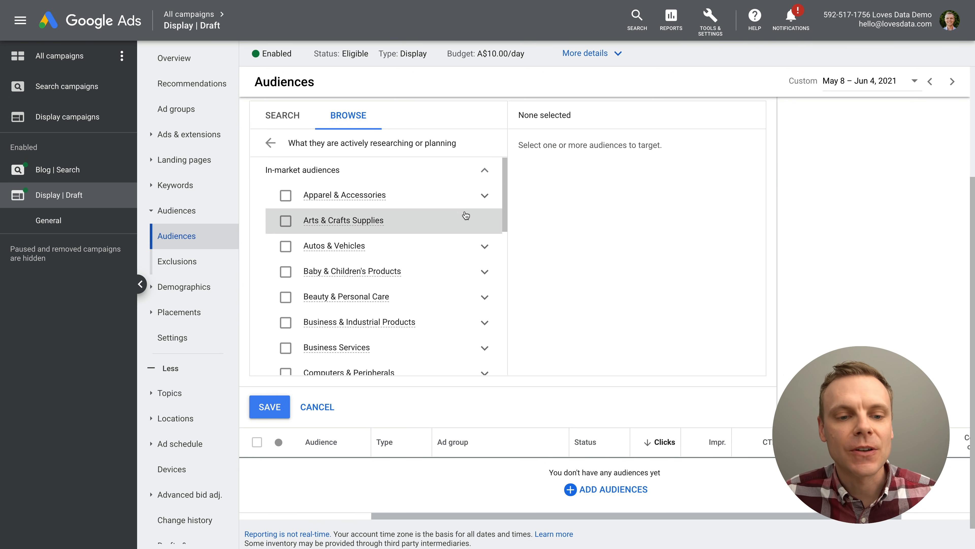
pyautogui.click(486, 246)
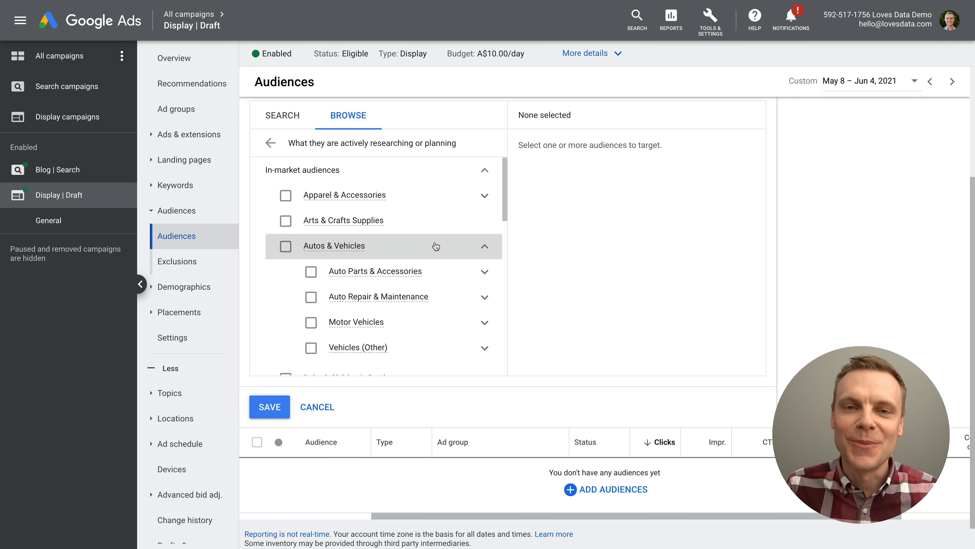
pyautogui.scroll(-10, 436, 245)
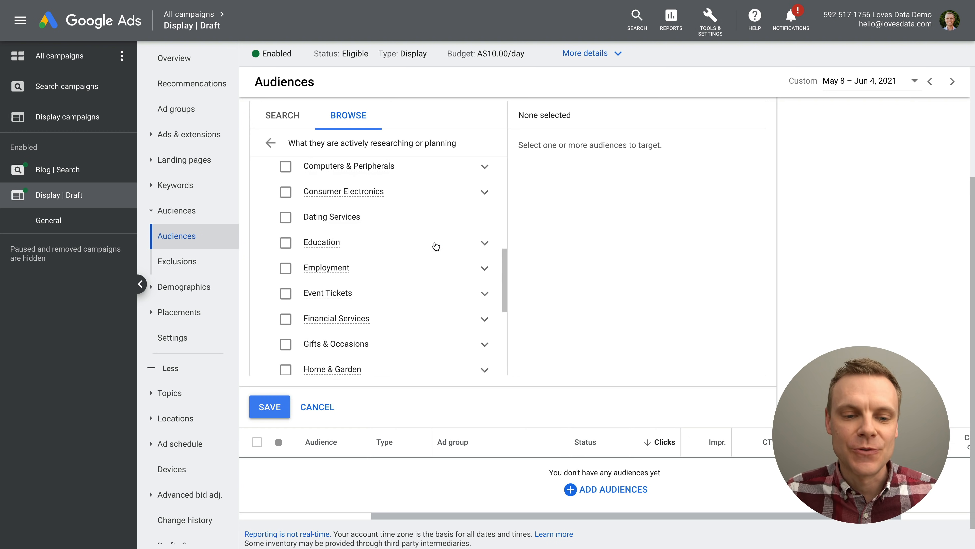
pyautogui.scroll(-5, 436, 246)
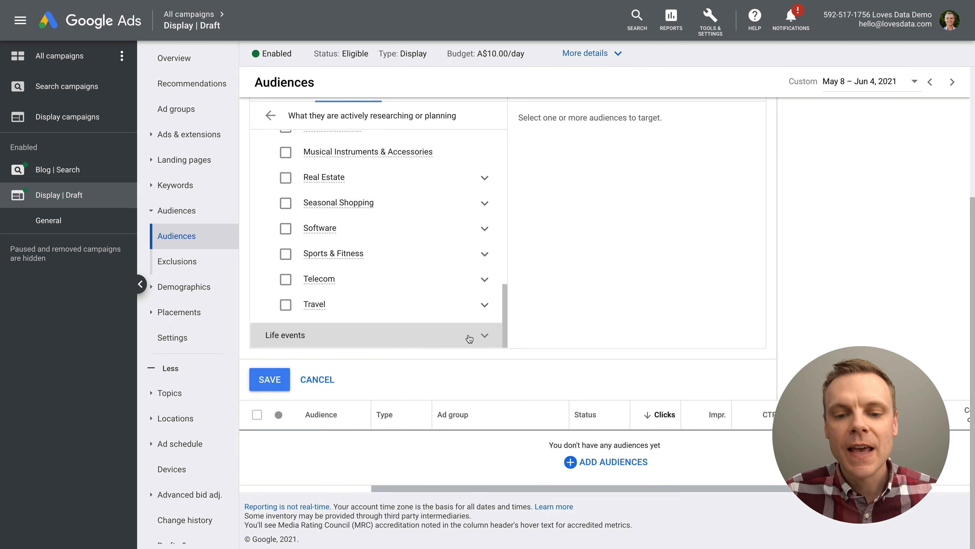
# Examine the life events audiences, including the Business Creation and Job Change options, leave all unselected, and return to the audience categories
pyautogui.scroll(-5, 461, 284)
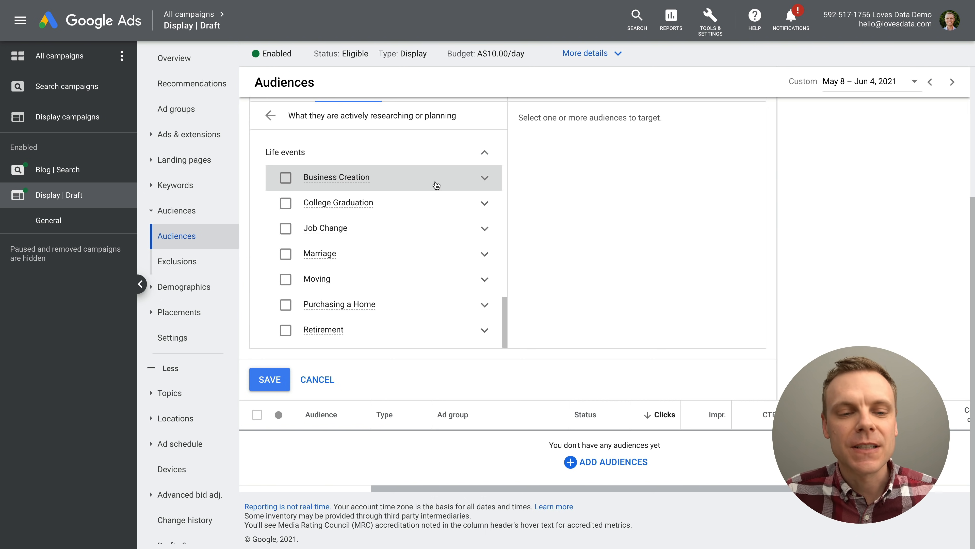
pyautogui.click(483, 180)
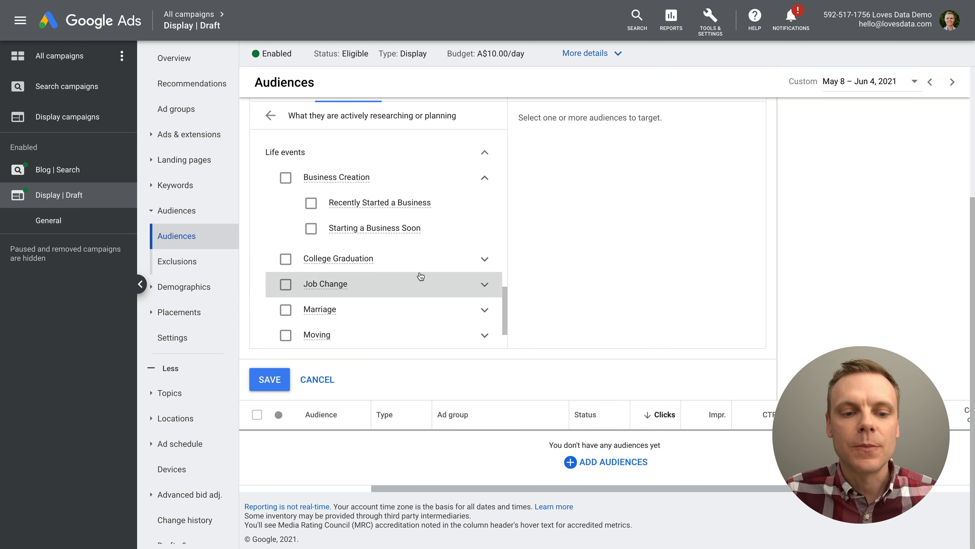
pyautogui.scroll(-1, 384, 265)
pyautogui.click(449, 252)
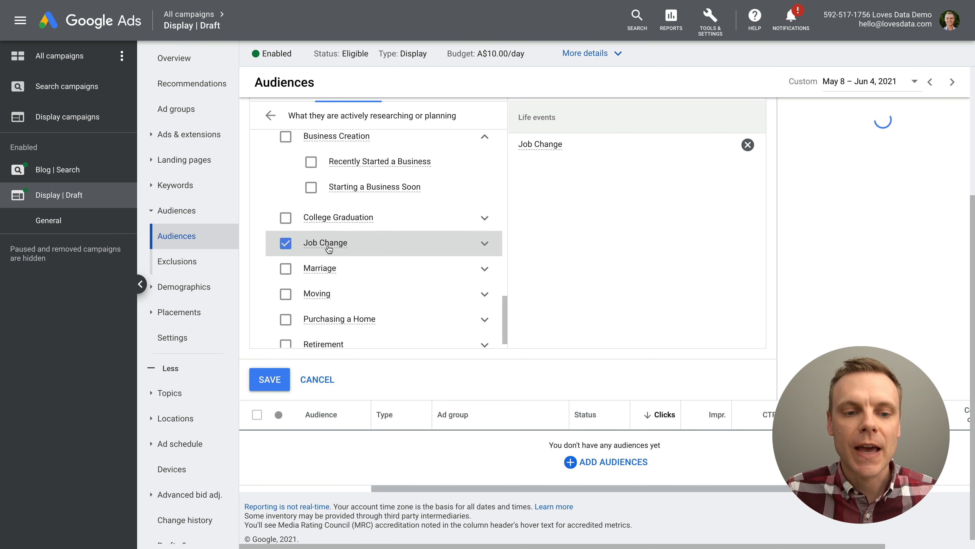
pyautogui.click(284, 243)
pyautogui.click(478, 245)
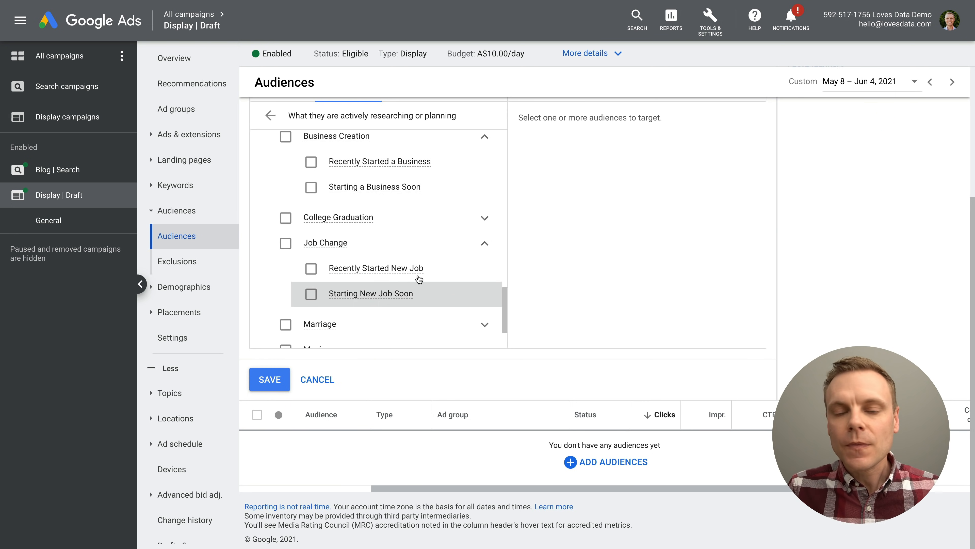
pyautogui.scroll(-1, 457, 267)
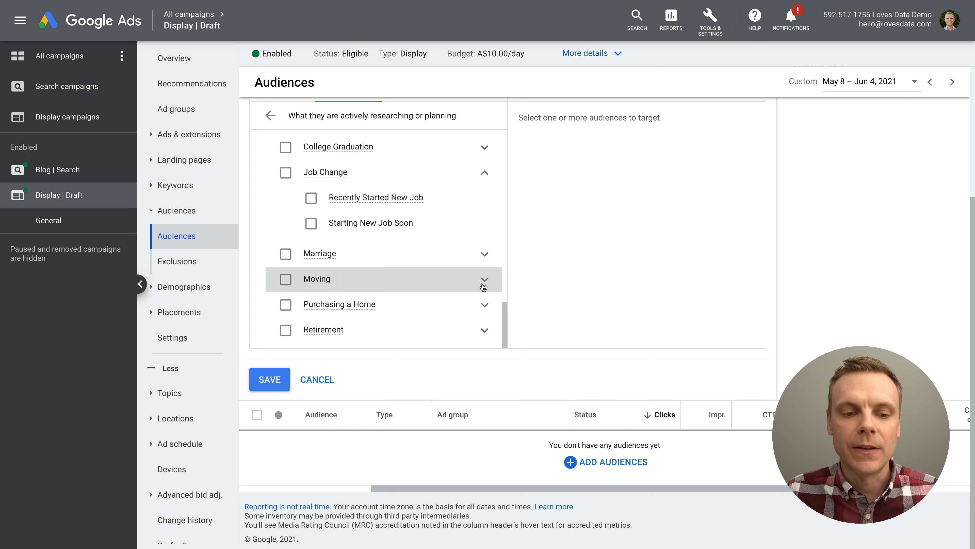
pyautogui.click(274, 120)
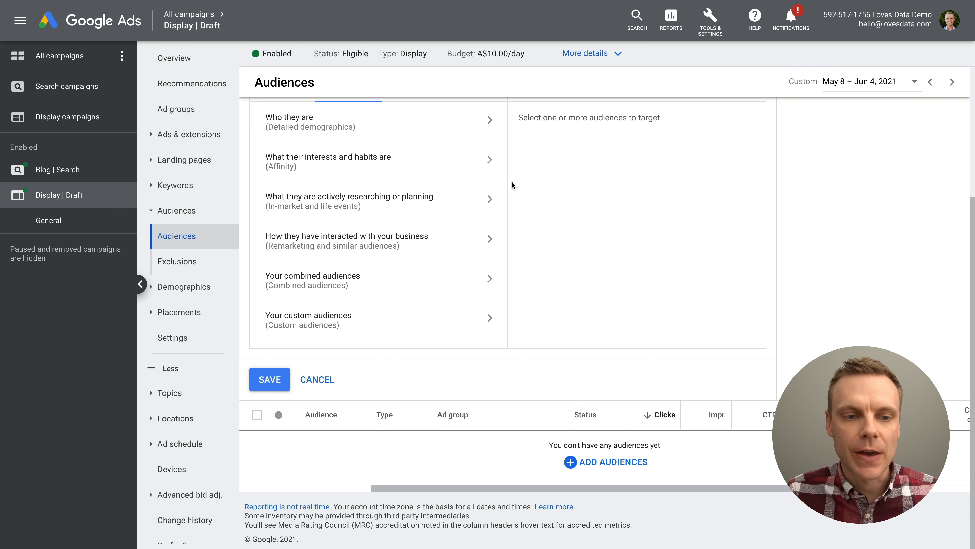
# Review the remarketing audience types based on interactions with the business, and return to the audience categories
pyautogui.click(454, 243)
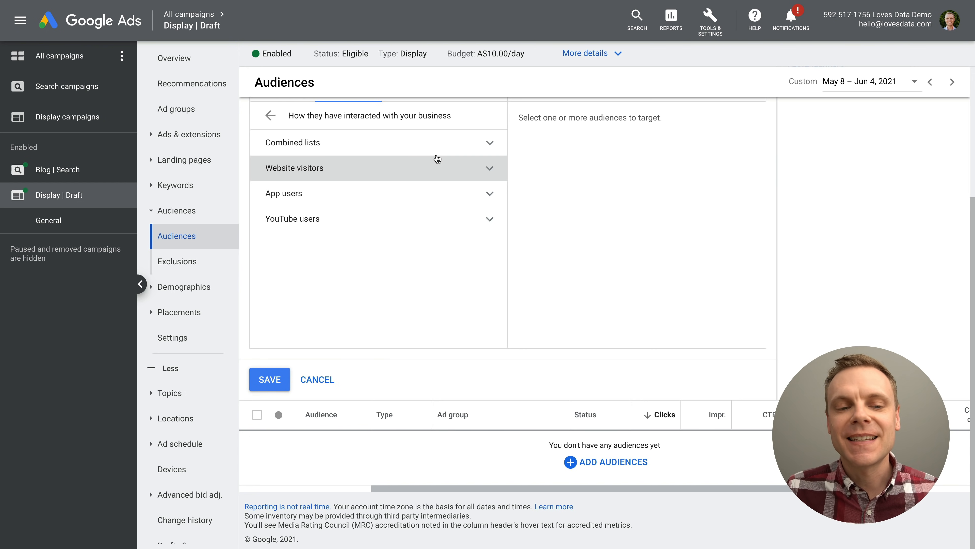
pyautogui.scroll(2, 436, 154)
pyautogui.scroll(-1, 464, 209)
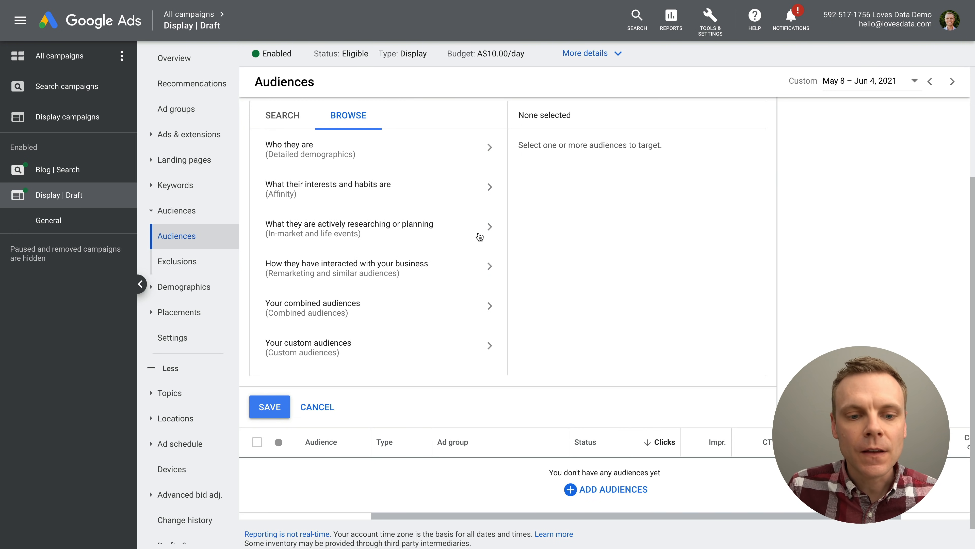
pyautogui.scroll(-1, 480, 234)
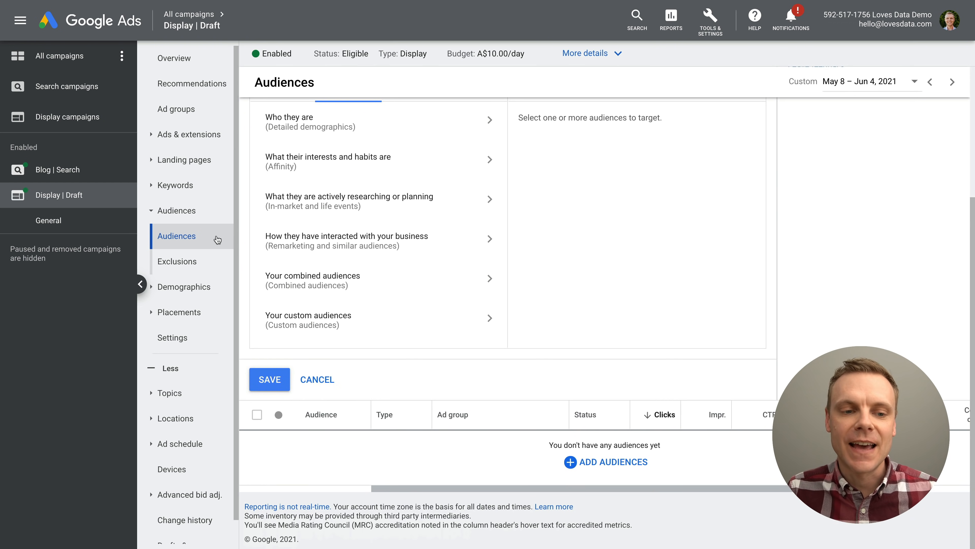
# Open the campaign's demographics and review the age ranges and other available demographic breakdowns
pyautogui.scroll(-1, 218, 240)
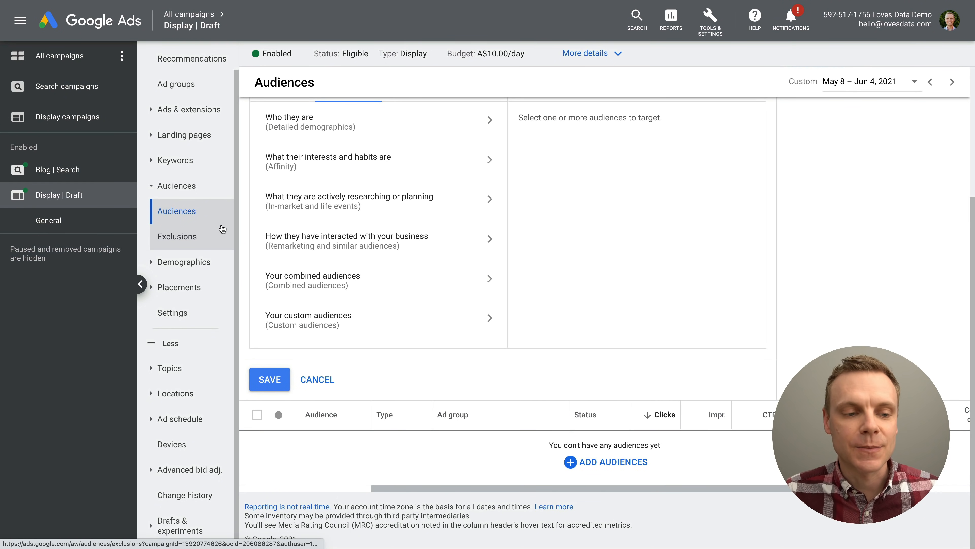
pyautogui.click(220, 268)
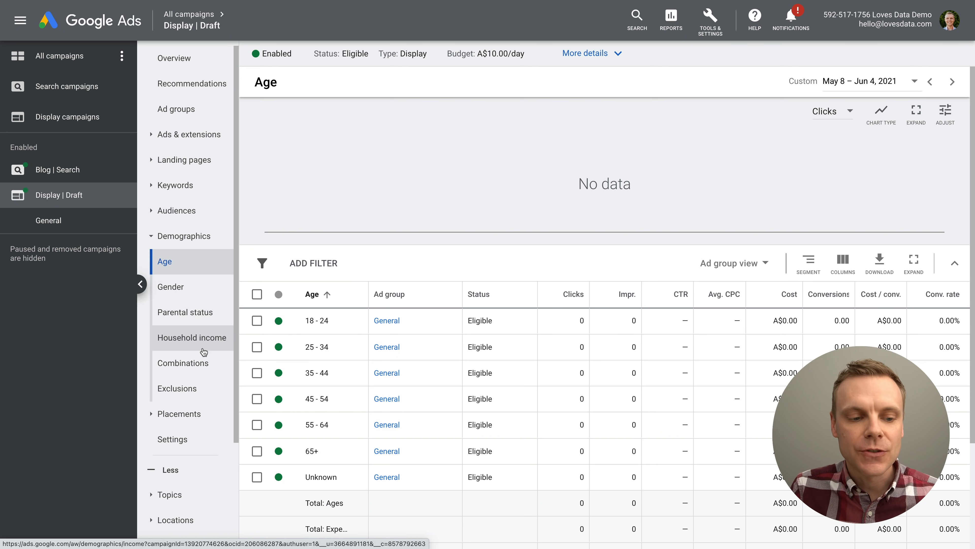
pyautogui.scroll(-3, 214, 369)
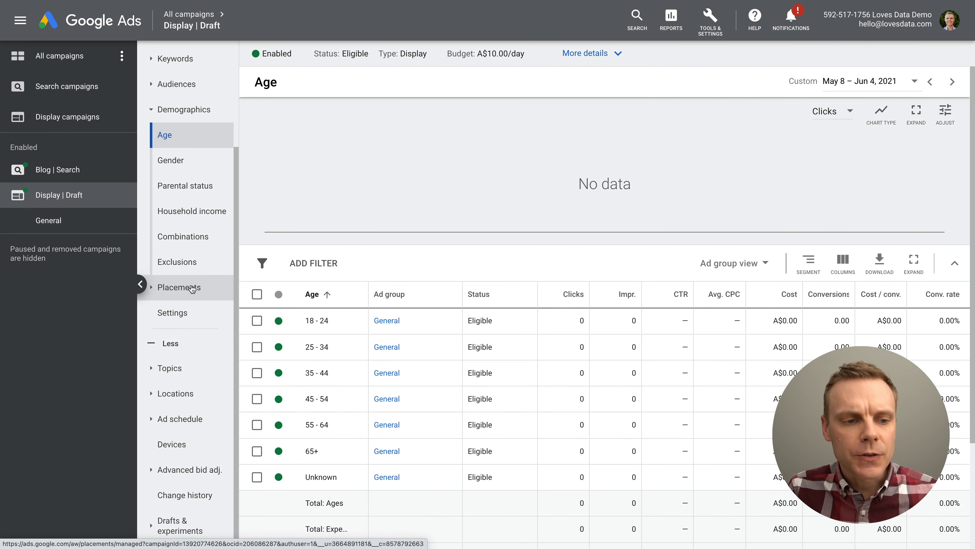
# Open the campaign's topics for editing and choose General as the ad group to target
pyautogui.click(196, 368)
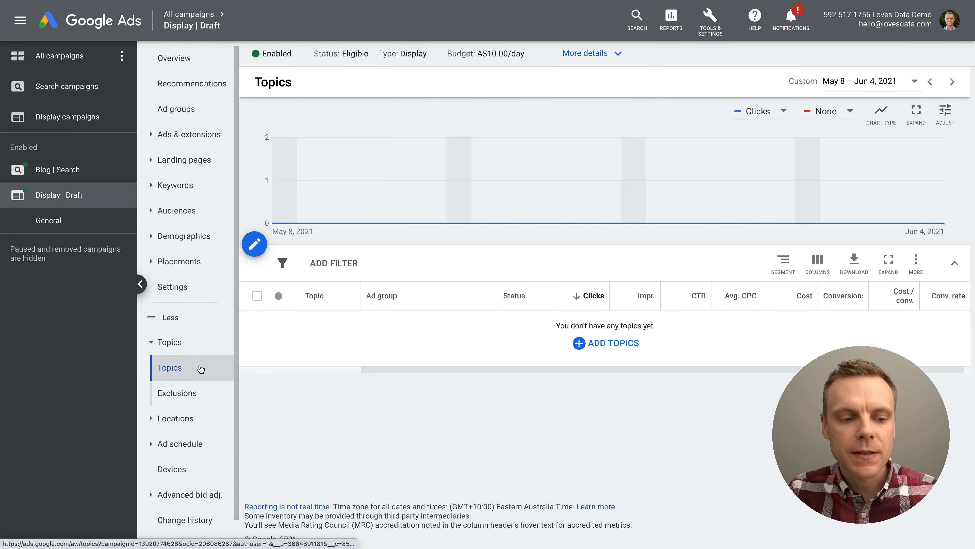
pyautogui.click(254, 244)
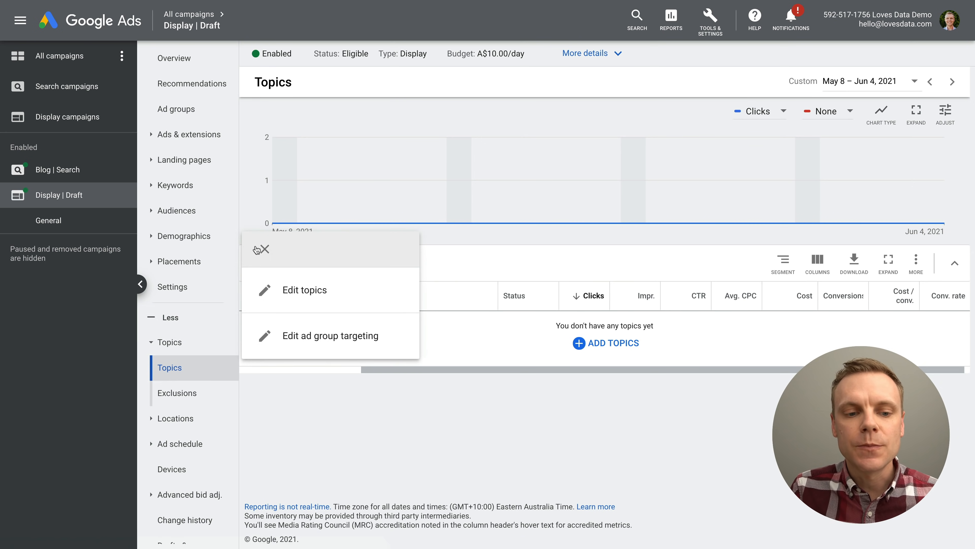
pyautogui.click(314, 288)
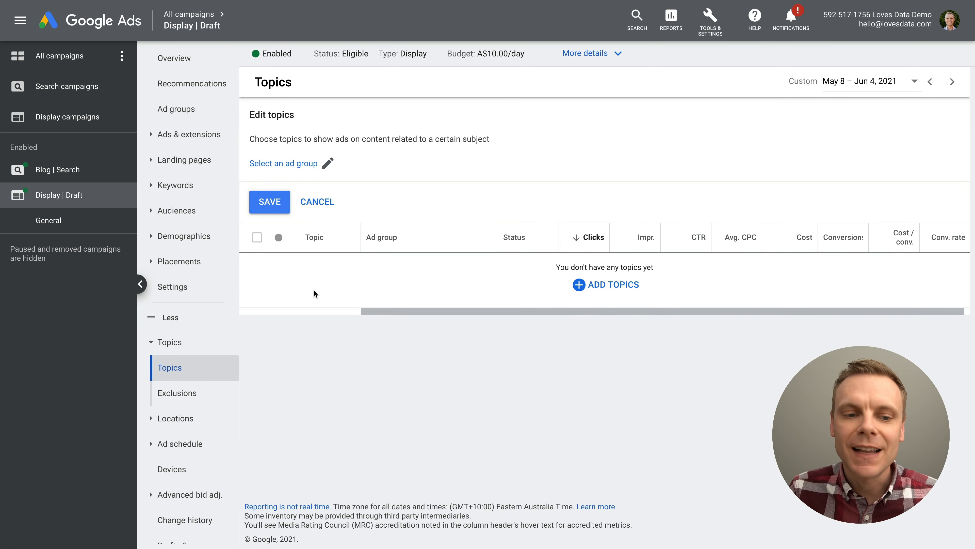
pyautogui.click(298, 163)
pyautogui.click(410, 261)
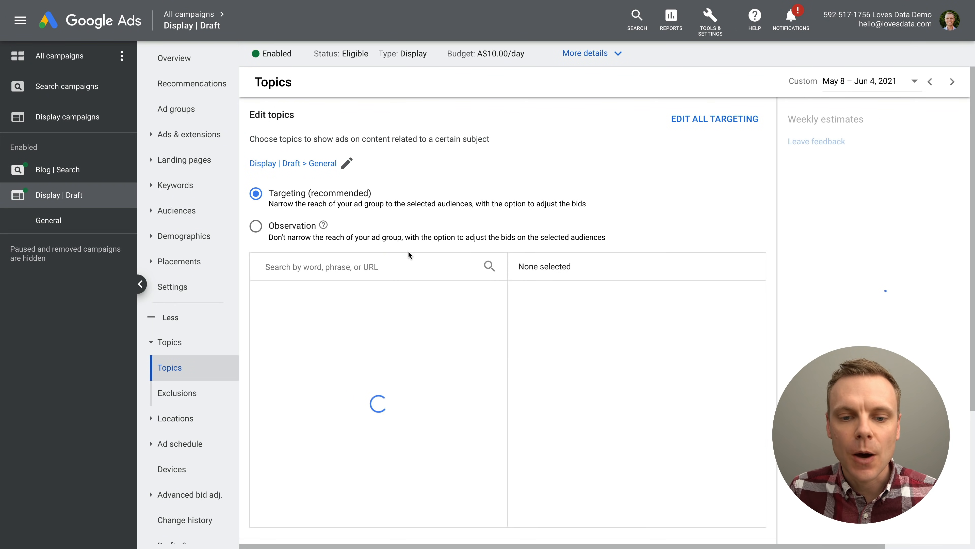
# Browse the available content topics and select News as a targeted topic for the General ad group
pyautogui.scroll(-5, 454, 351)
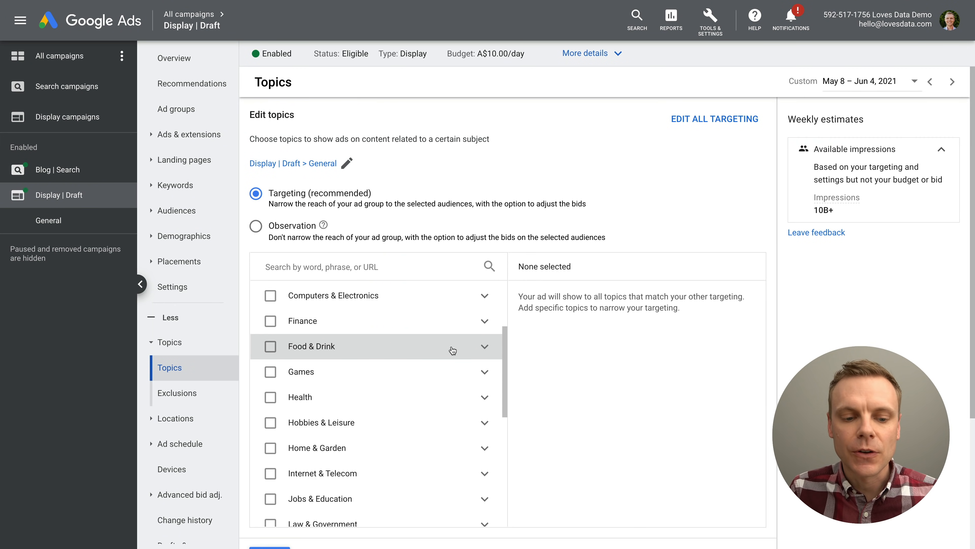
pyautogui.scroll(-4, 407, 384)
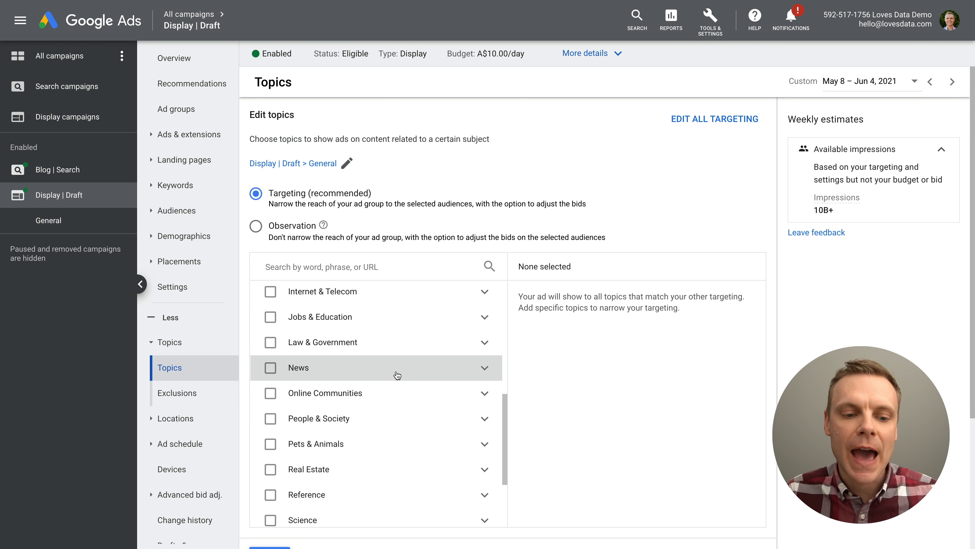
pyautogui.click(269, 370)
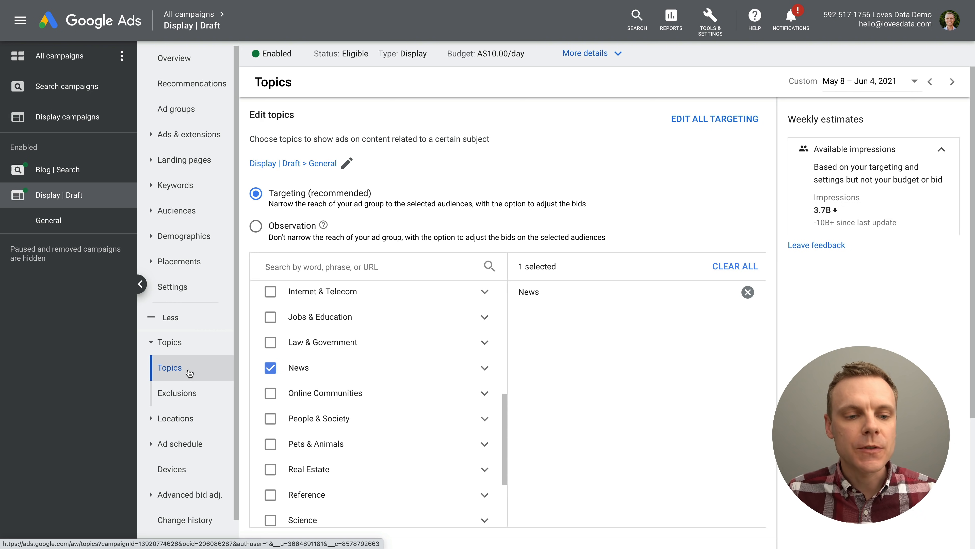
# Open the campaign's placements for editing and choose General as the ad group to target
pyautogui.click(195, 262)
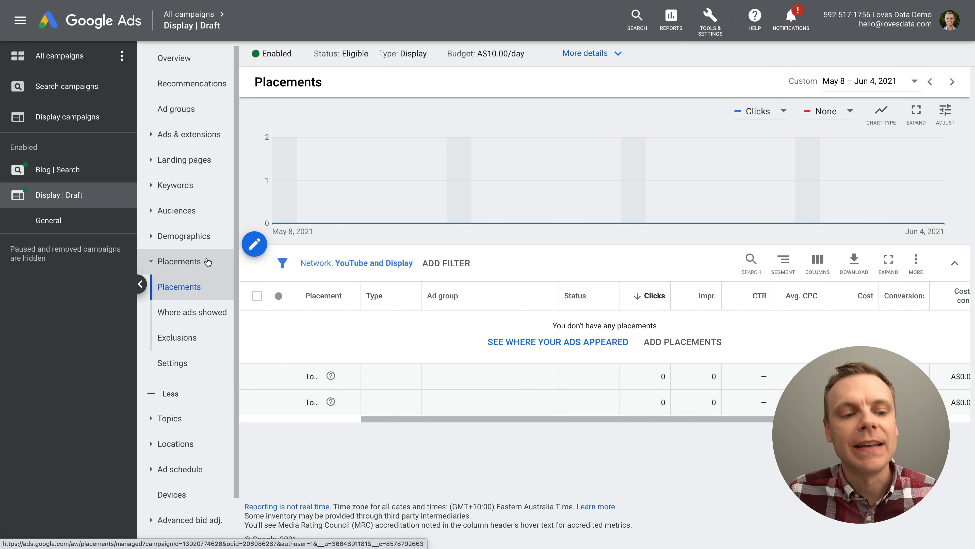
pyautogui.click(256, 246)
pyautogui.click(338, 293)
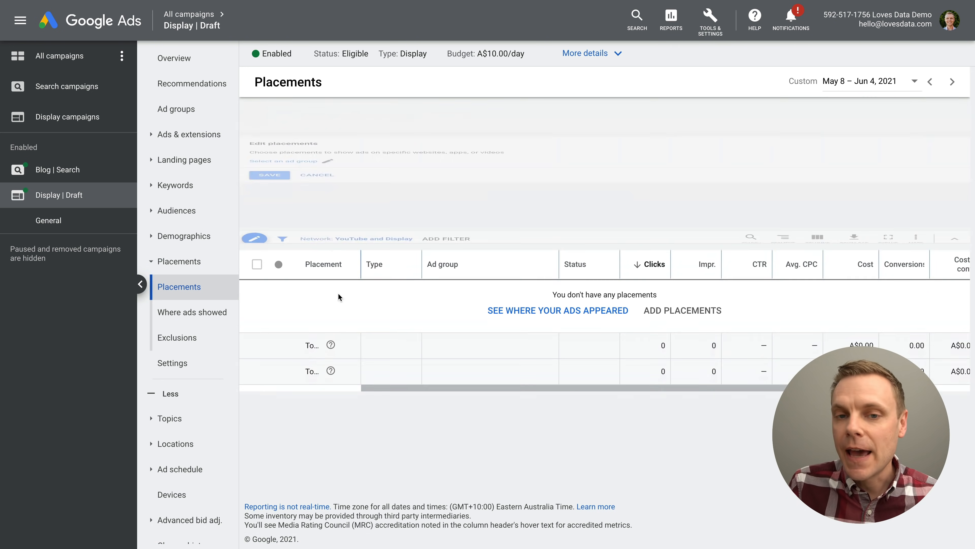
pyautogui.click(291, 165)
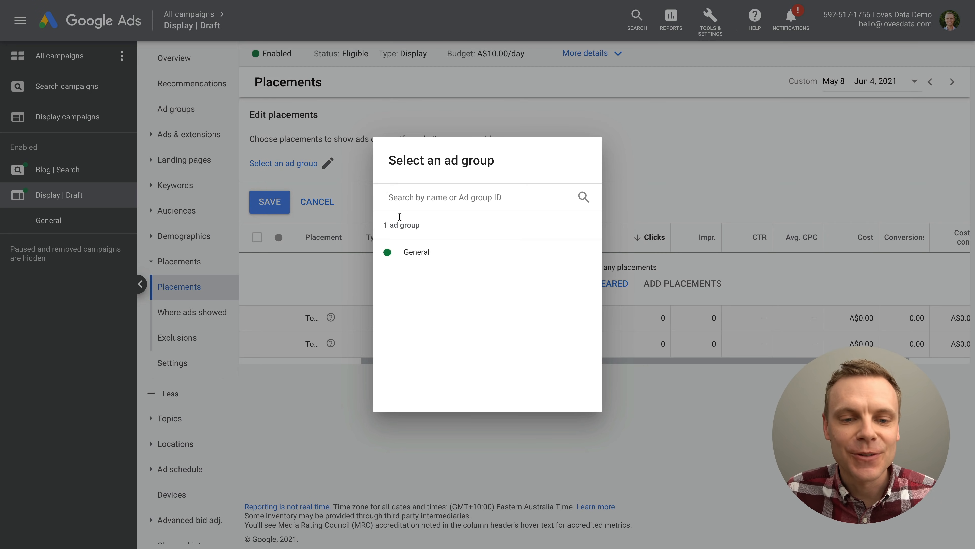
pyautogui.click(432, 253)
pyautogui.scroll(-3, 423, 249)
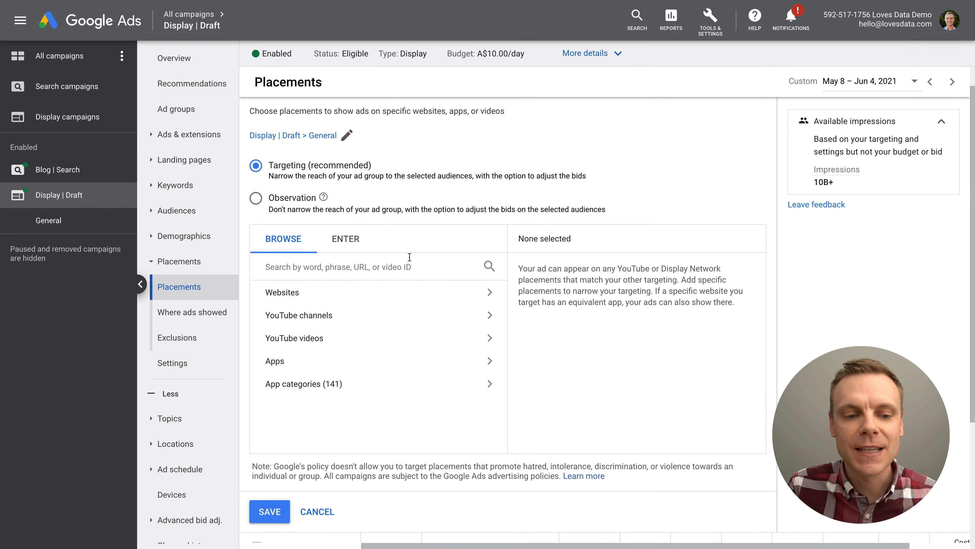
# Search the placements for "news", browse the matching websites and select dignited.com for the General ad group
pyautogui.click(352, 227)
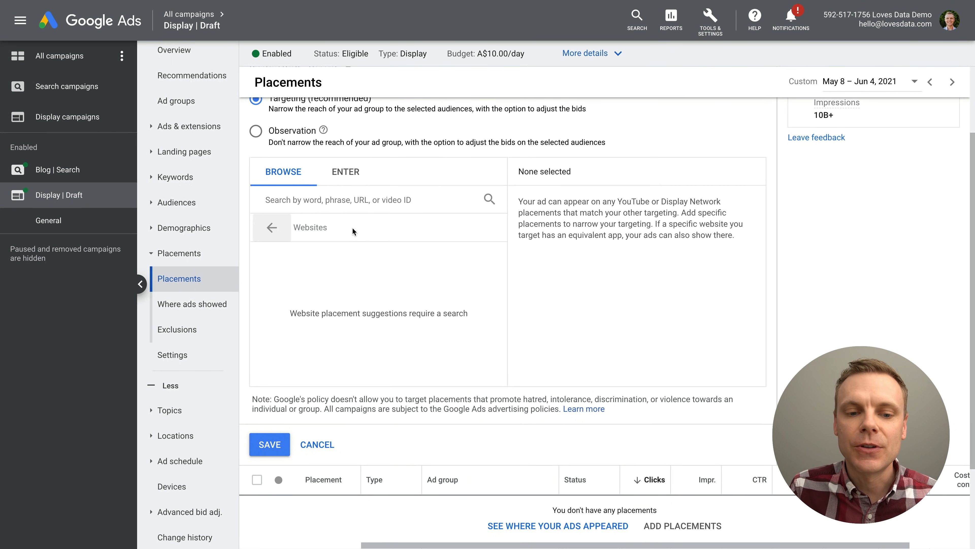
pyautogui.click(272, 225)
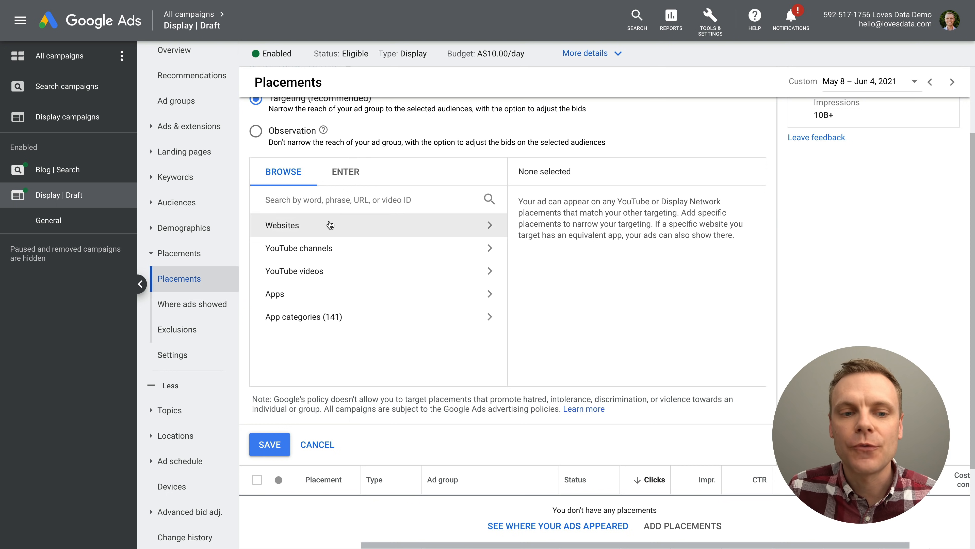
pyautogui.click(336, 196)
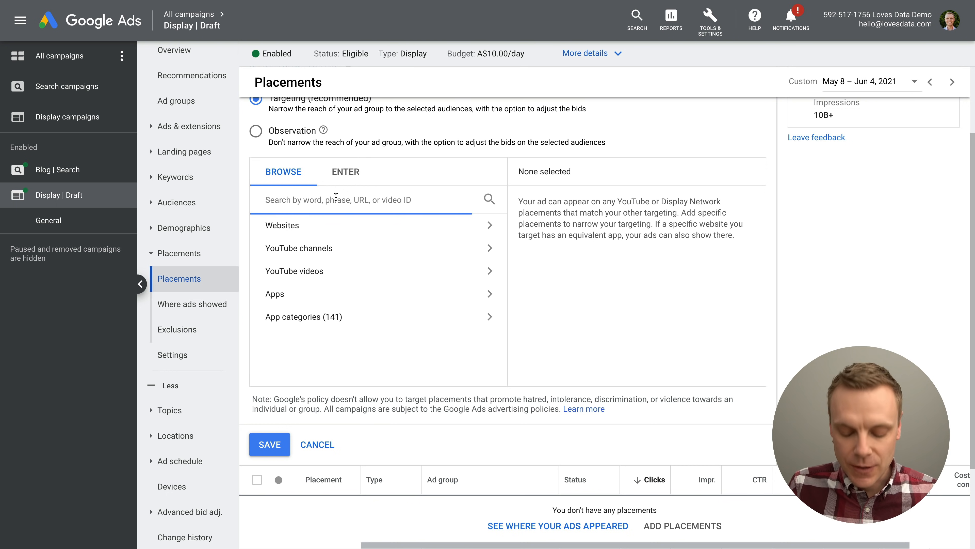
pyautogui.write('news')
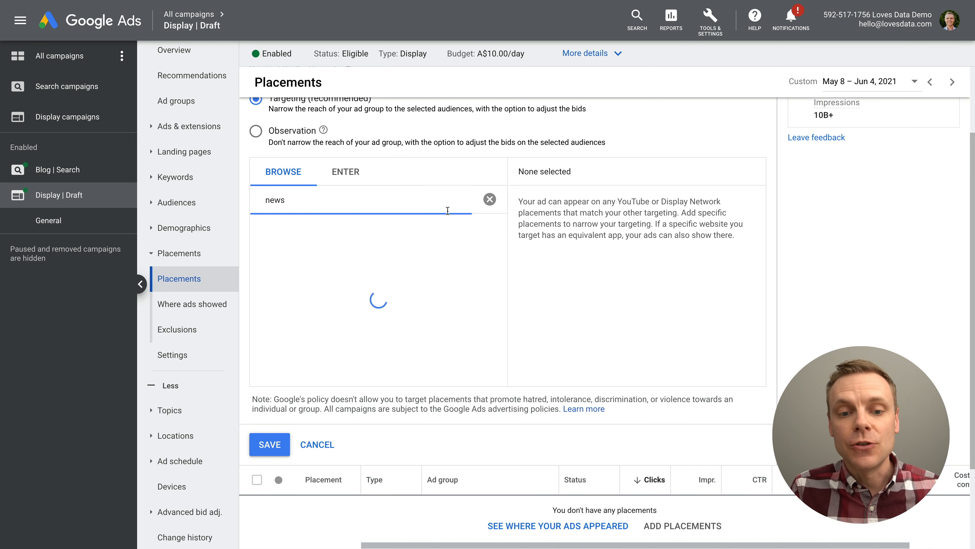
pyautogui.click(468, 225)
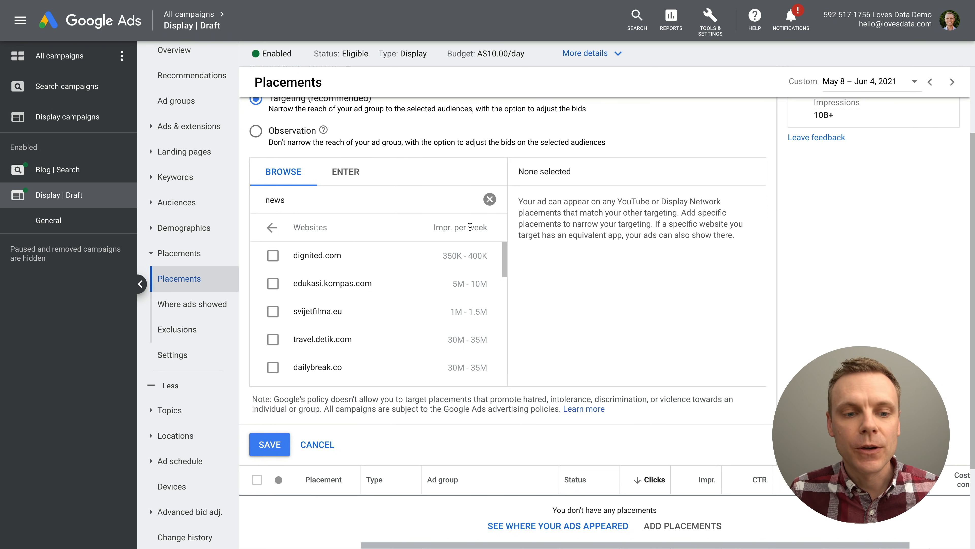
pyautogui.scroll(-6, 422, 252)
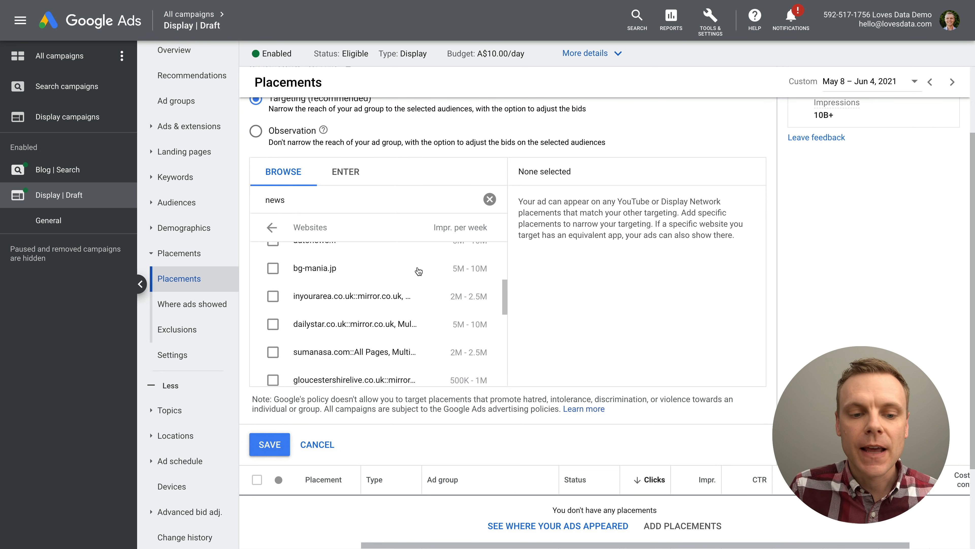
pyautogui.scroll(-3, 418, 270)
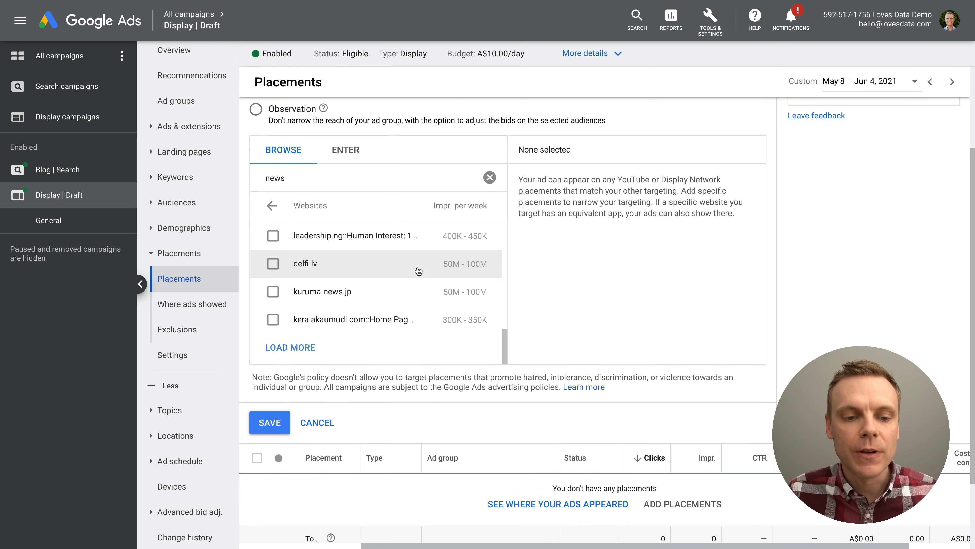
pyautogui.scroll(12, 418, 271)
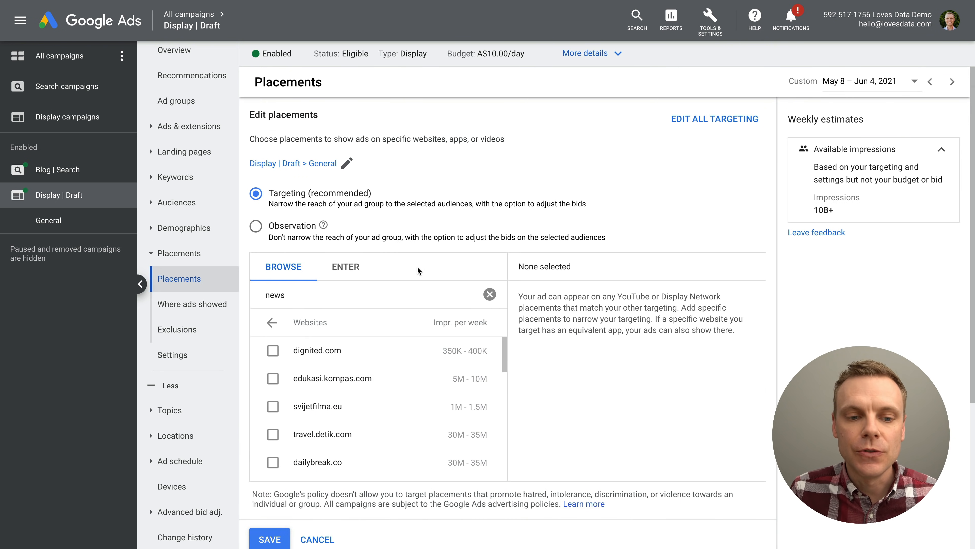
pyautogui.click(269, 352)
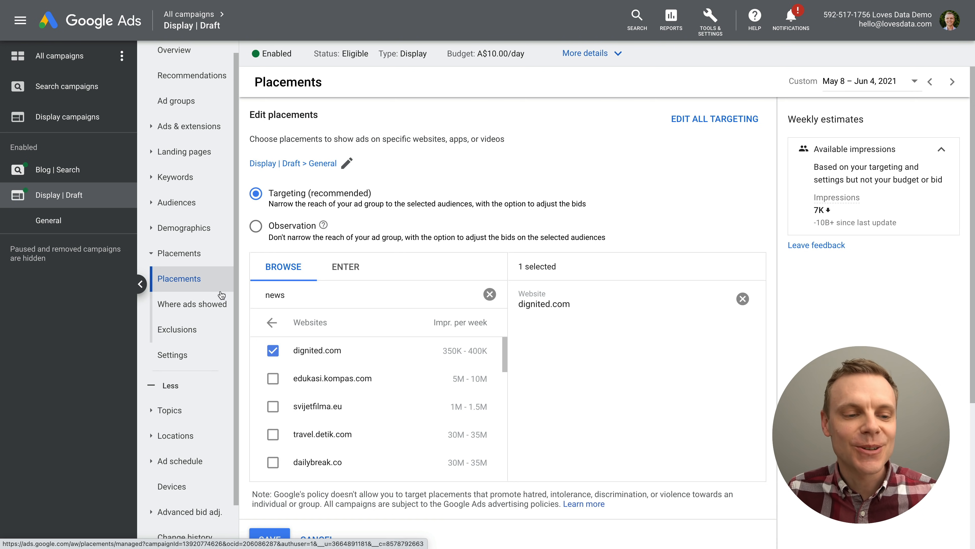
# Open the report of where the Display campaign's ads showed
pyautogui.click(219, 313)
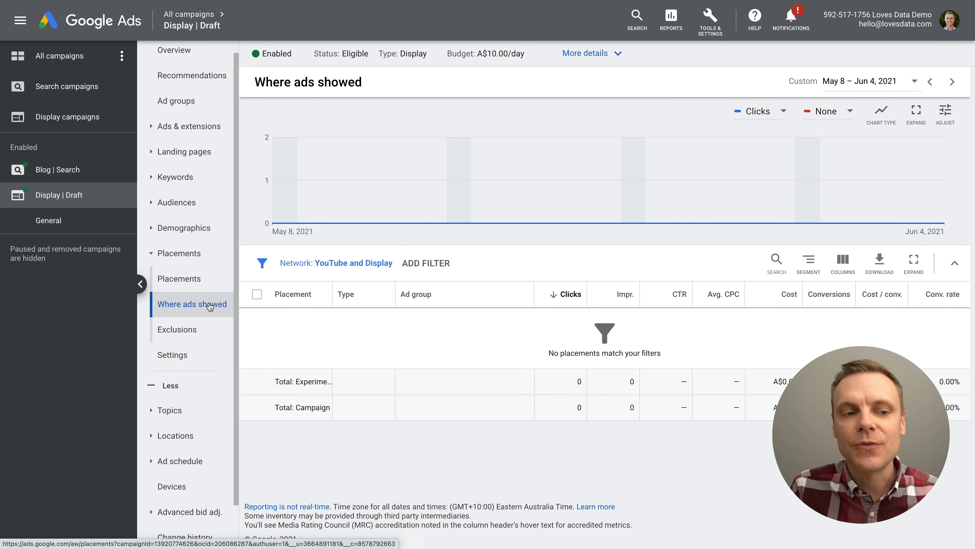
pyautogui.scroll(1, 210, 307)
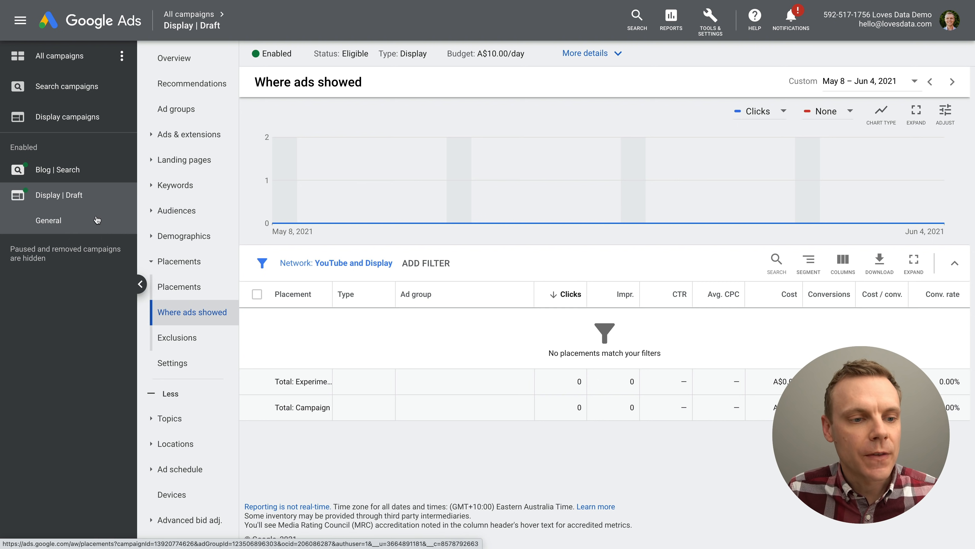
# Start adding display keywords to the General ad group and enter Google Analytics, Google Analytics Help and Google Analytics Training
pyautogui.click(102, 228)
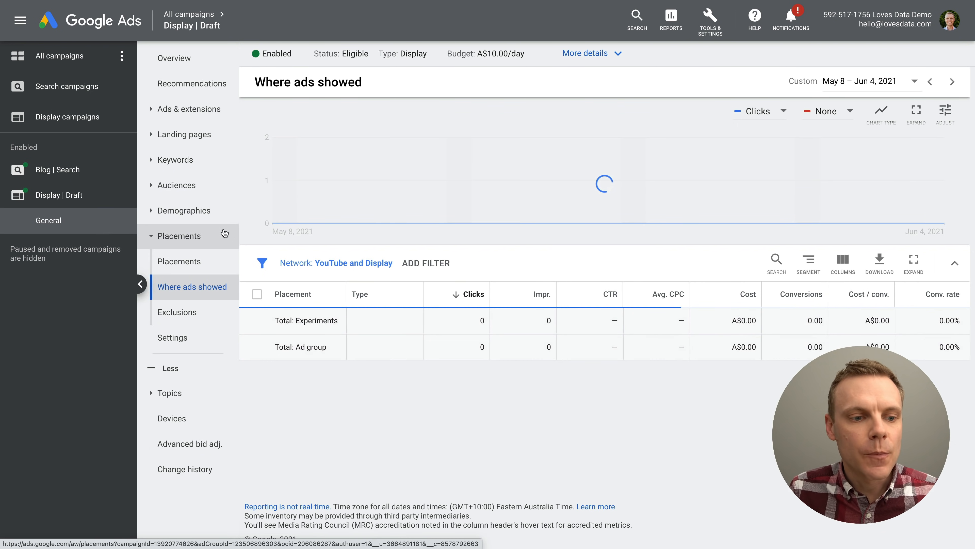
pyautogui.click(204, 160)
pyautogui.click(254, 253)
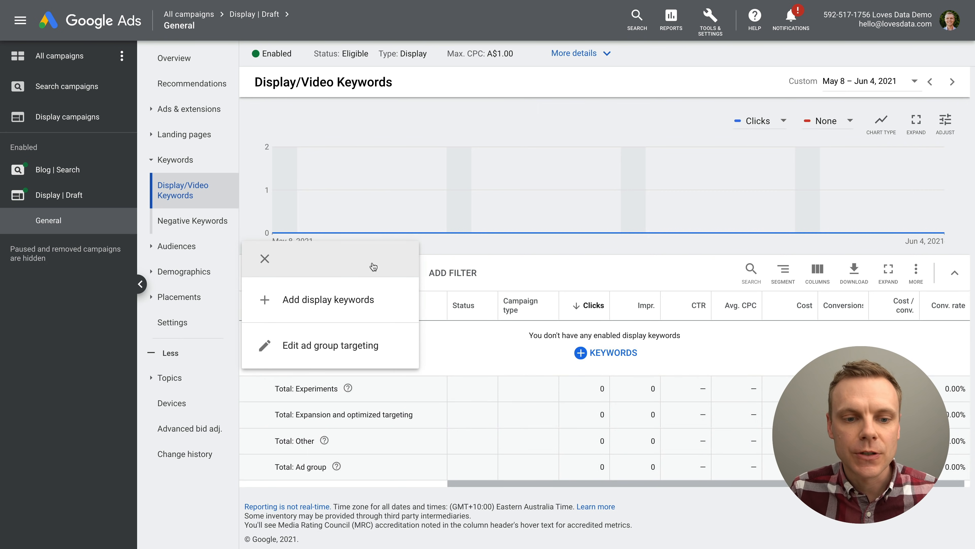
pyautogui.click(342, 303)
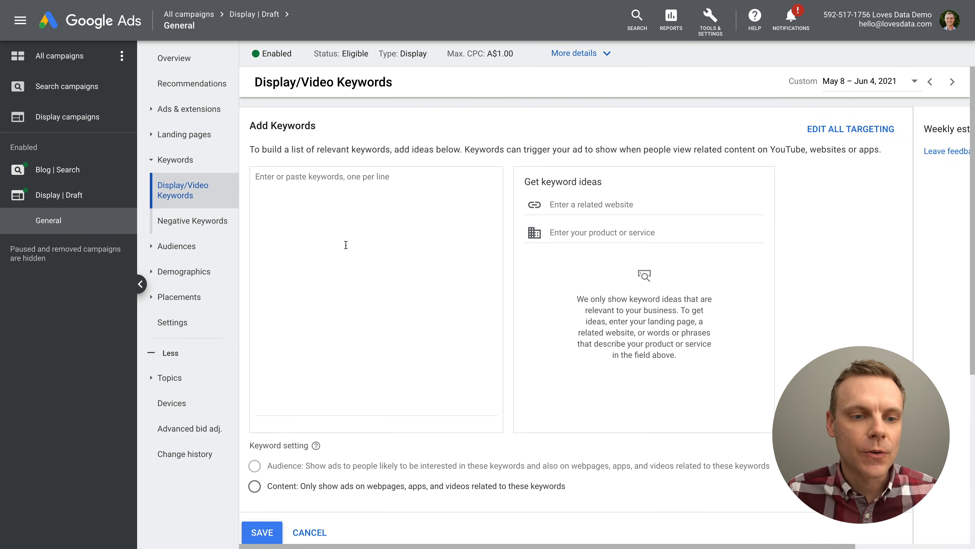
pyautogui.click(353, 196)
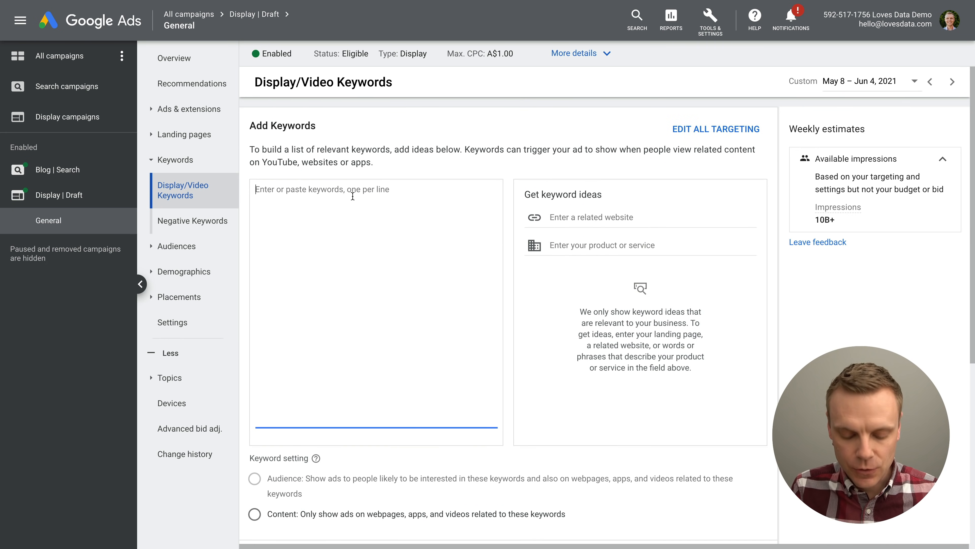
pyautogui.write('Google Analytics Training')
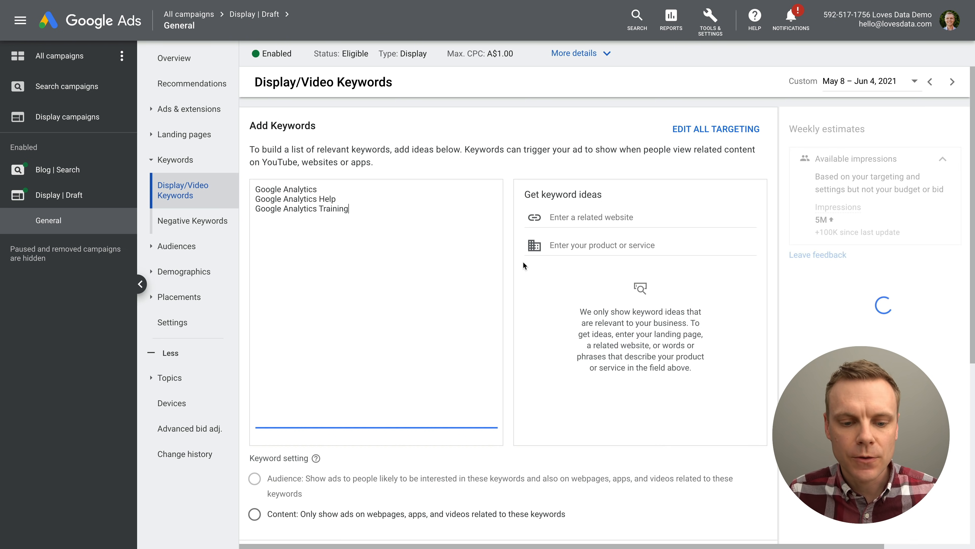
# Set the keyword setting to Content and save the new display keywords
pyautogui.scroll(-4, 523, 261)
pyautogui.click(262, 402)
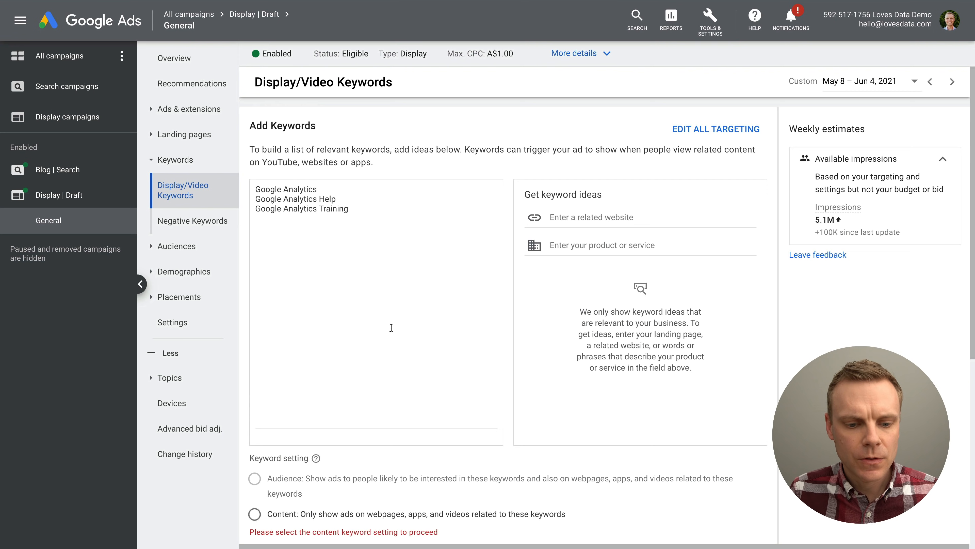
pyautogui.scroll(-2, 391, 327)
pyautogui.click(255, 428)
pyautogui.click(262, 478)
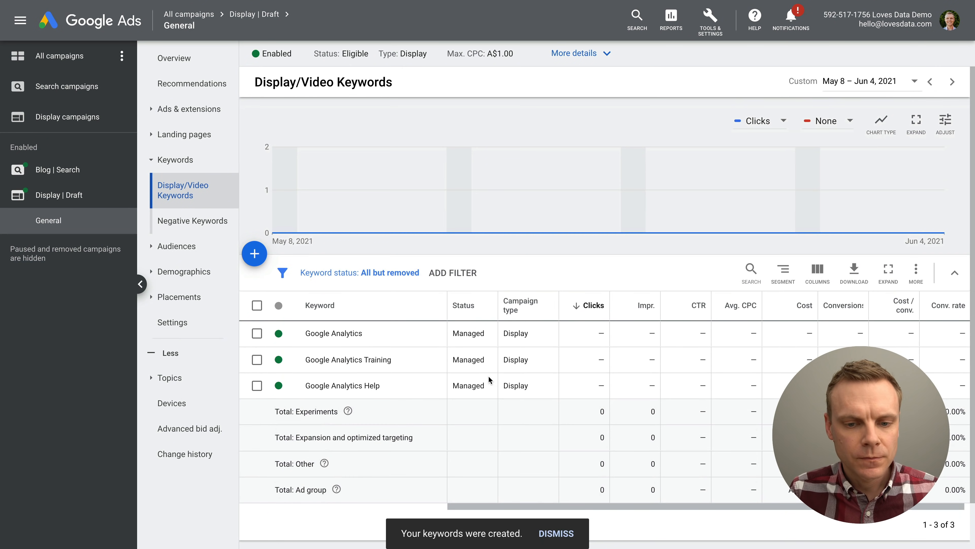
# Exclude the 18 - 24 and 65+ age ranges from the General ad group's demographics
pyautogui.click(193, 251)
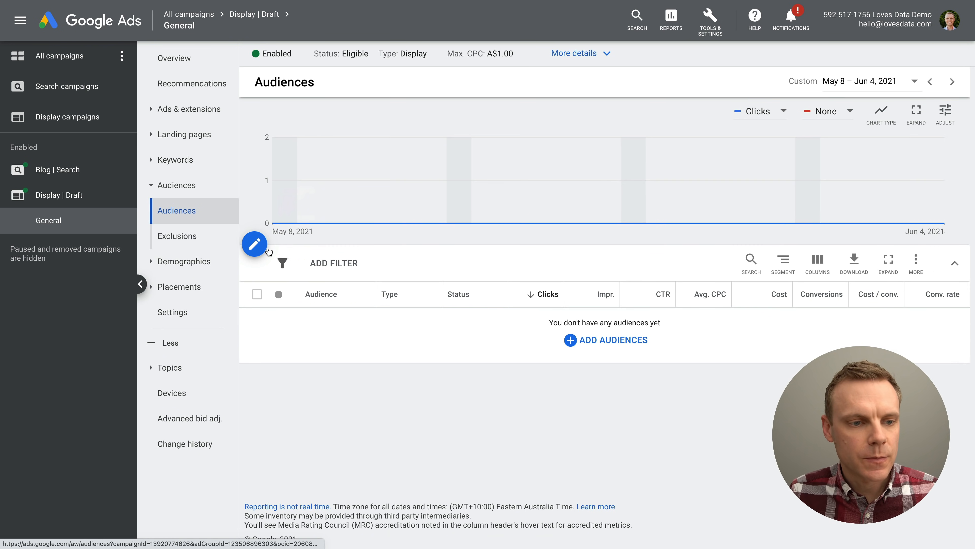
pyautogui.click(215, 262)
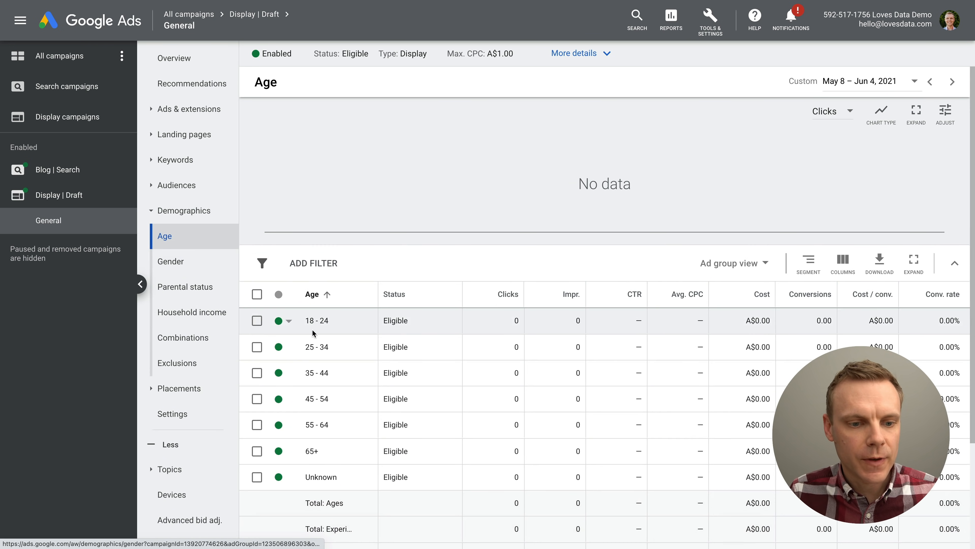
pyautogui.scroll(-1, 296, 311)
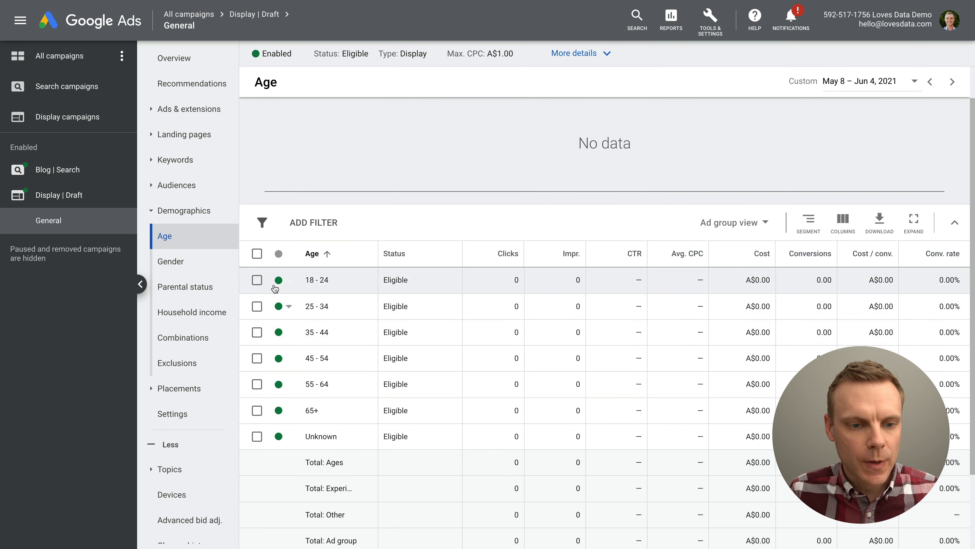
pyautogui.click(288, 284)
pyautogui.click(322, 307)
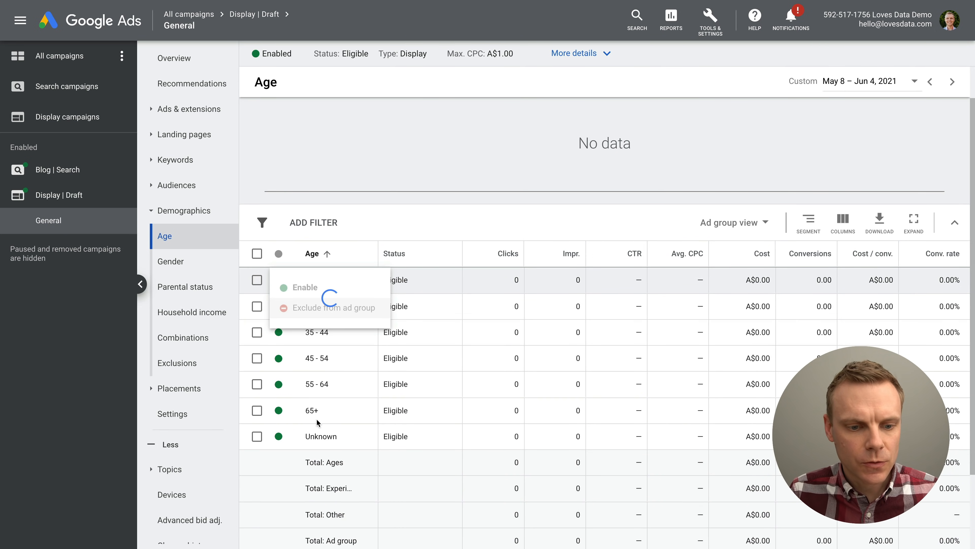
pyautogui.click(283, 411)
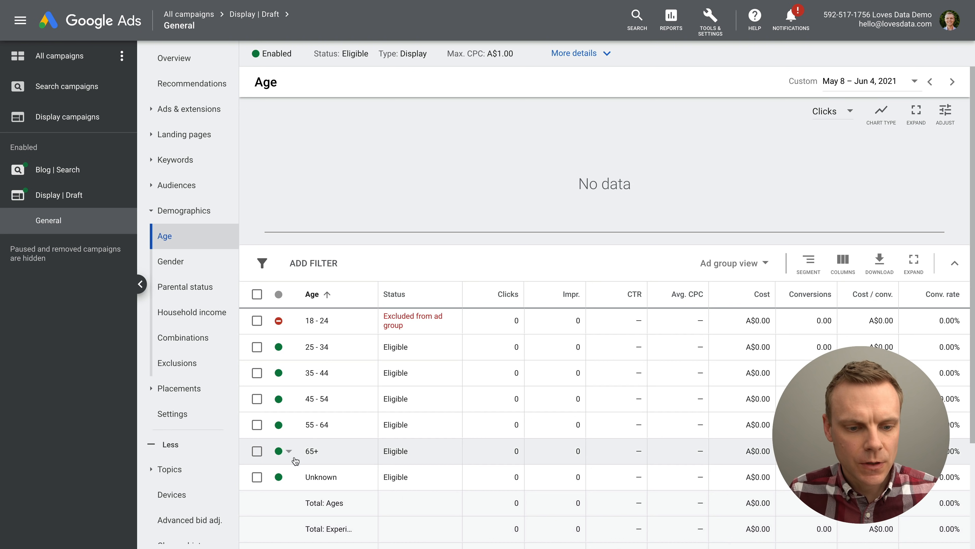
pyautogui.click(288, 450)
pyautogui.click(323, 479)
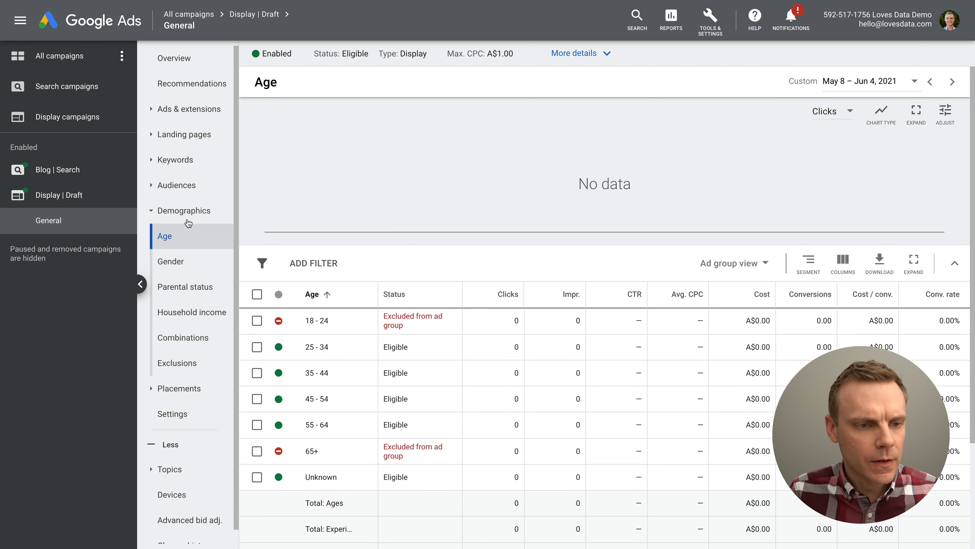
# Open the General ad group's audiences for editing and browse the suggested audiences and the in-market and life events category
pyautogui.click(186, 185)
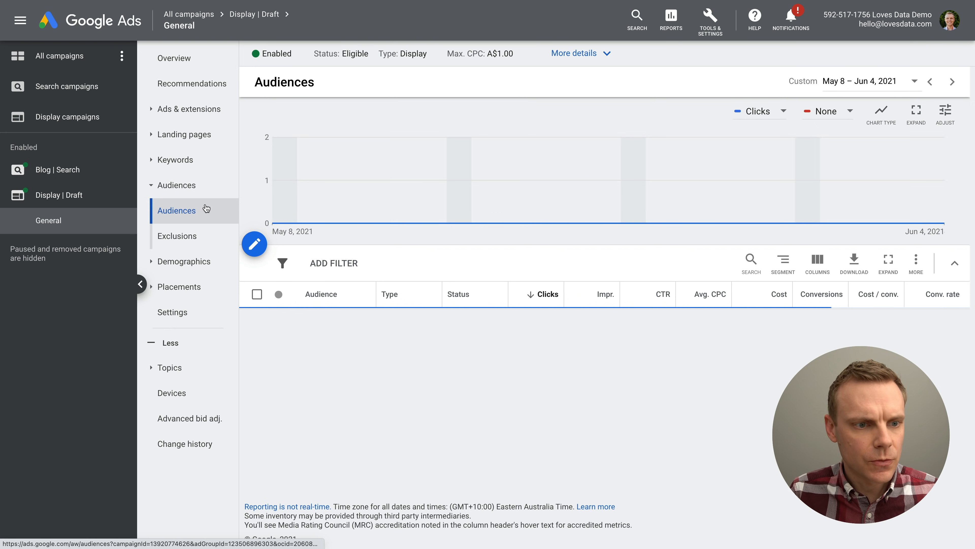
pyautogui.click(253, 249)
pyautogui.click(364, 297)
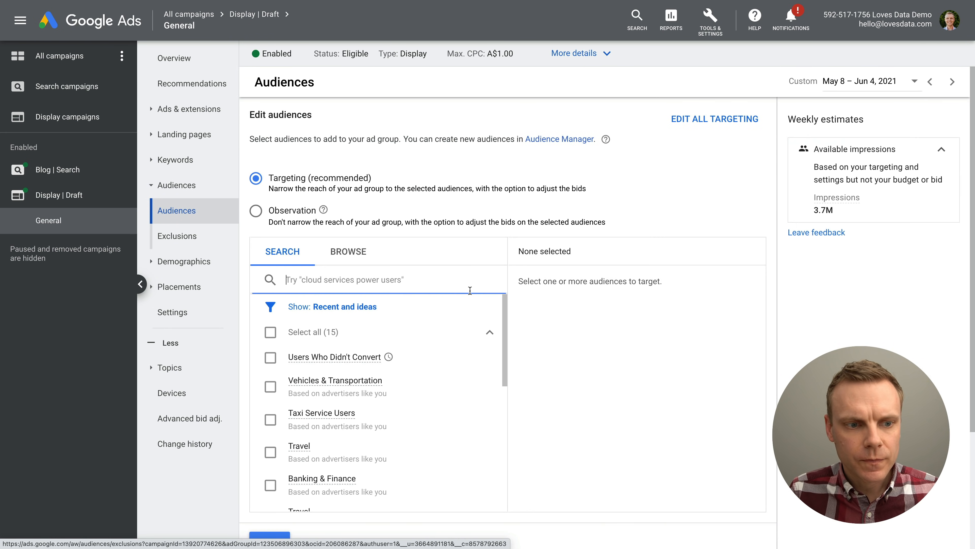
pyautogui.scroll(-3, 474, 316)
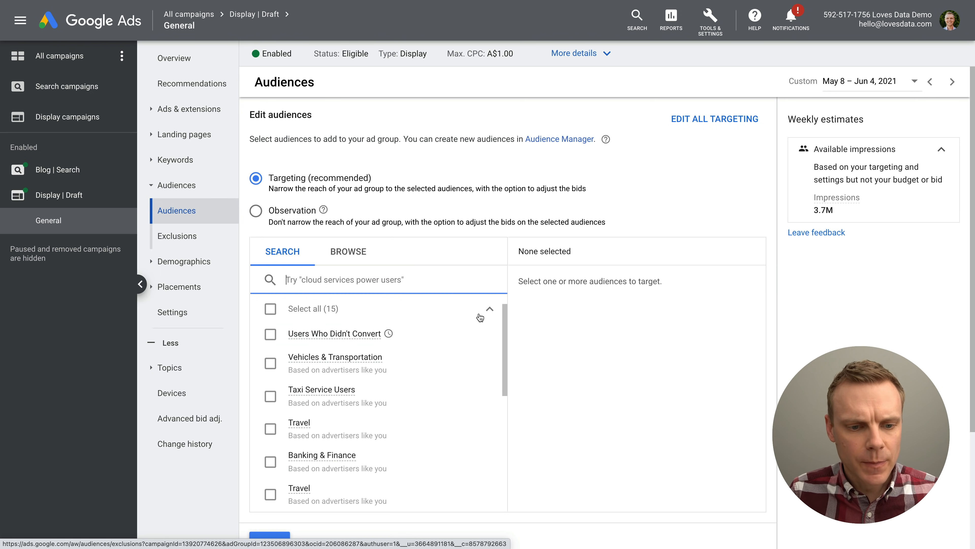
pyautogui.scroll(-1, 480, 317)
pyautogui.scroll(3, 475, 315)
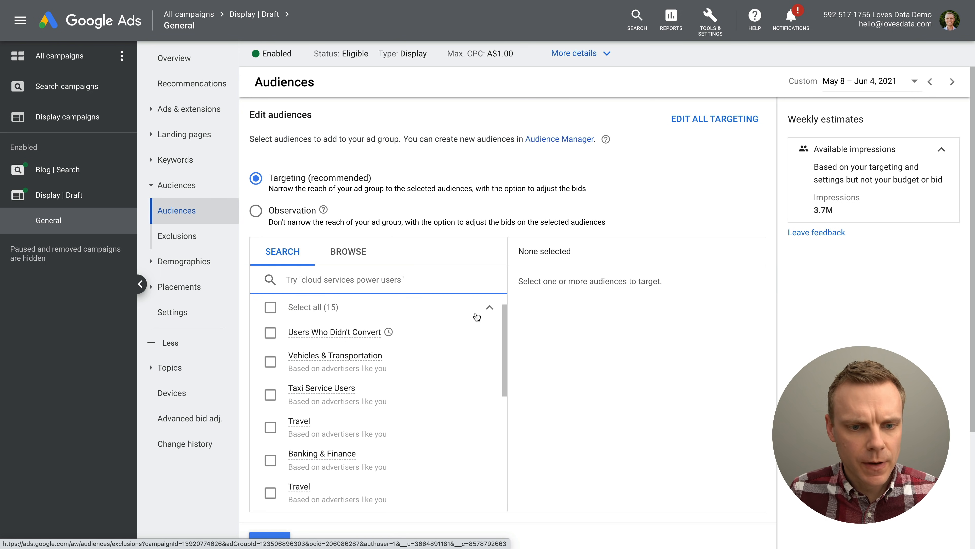
pyautogui.click(329, 252)
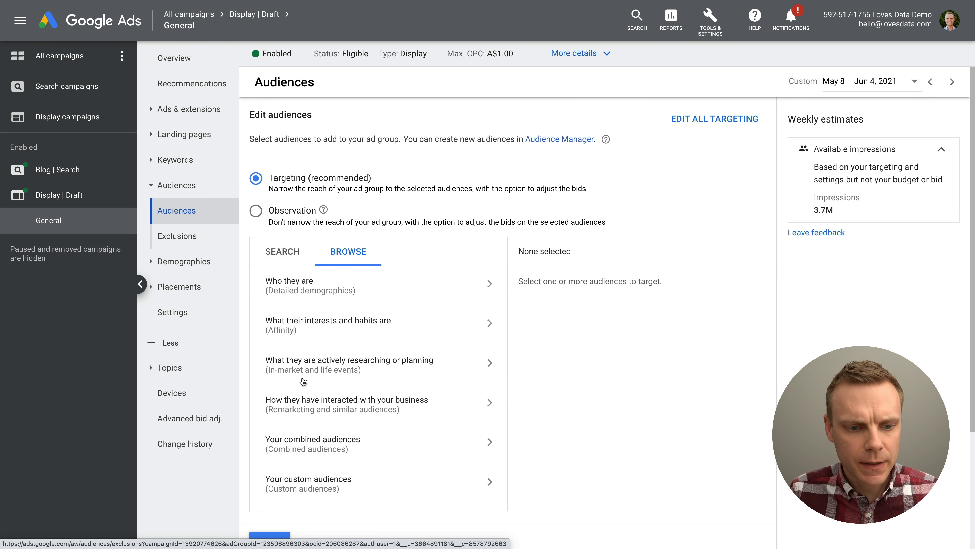
pyautogui.click(386, 361)
pyautogui.click(269, 281)
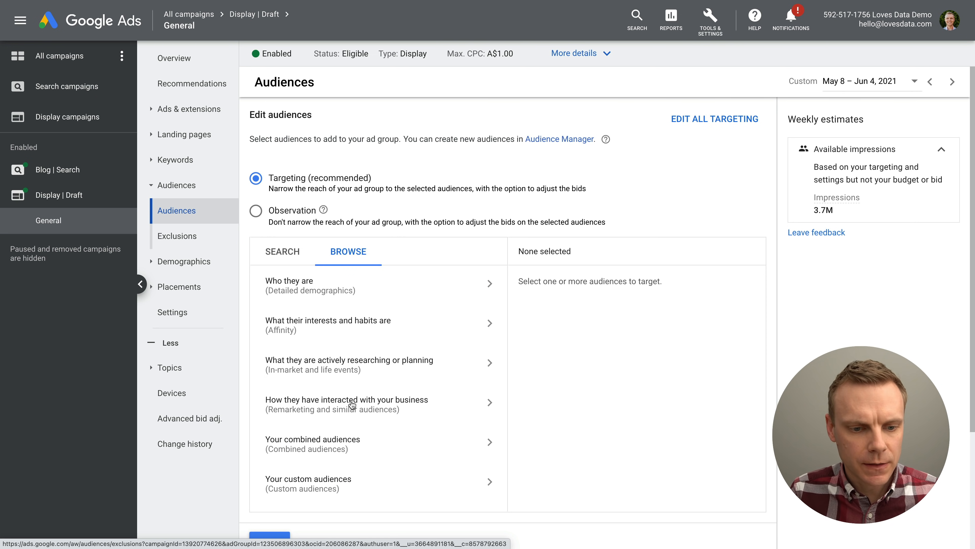
# Target the website visitors audience Users Who Didn't Convert from the remarketing category and save the audience selection
pyautogui.click(356, 405)
pyautogui.click(496, 335)
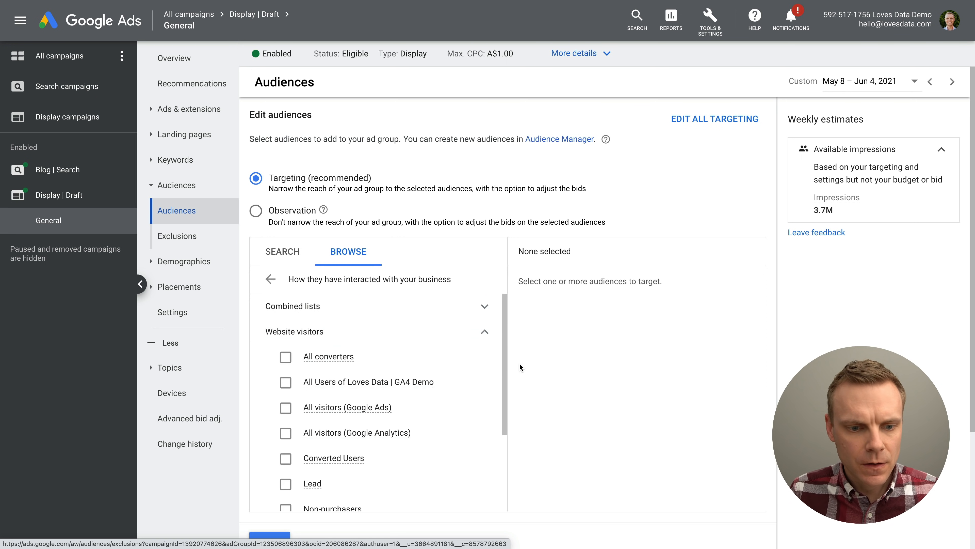
pyautogui.scroll(-3, 486, 363)
pyautogui.scroll(-2, 486, 359)
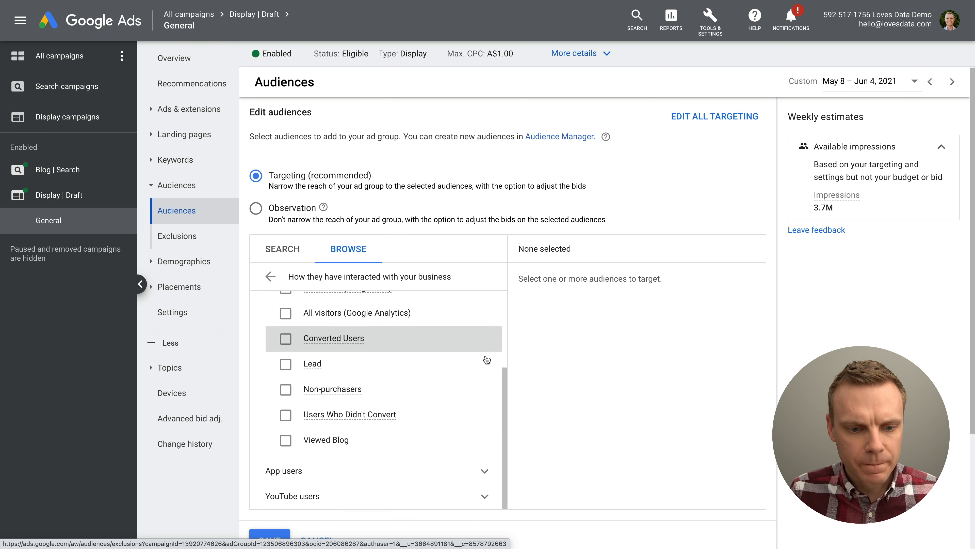
pyautogui.click(285, 401)
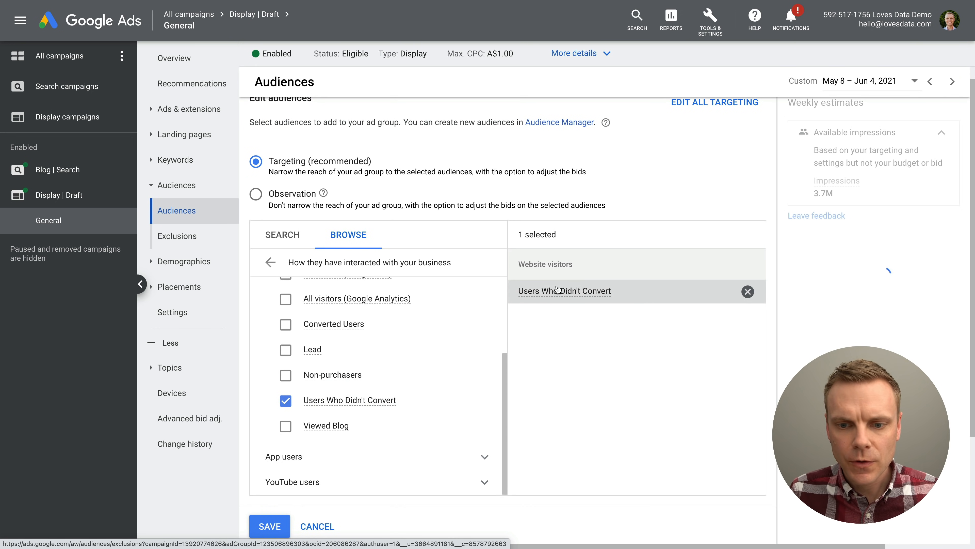
pyautogui.click(271, 526)
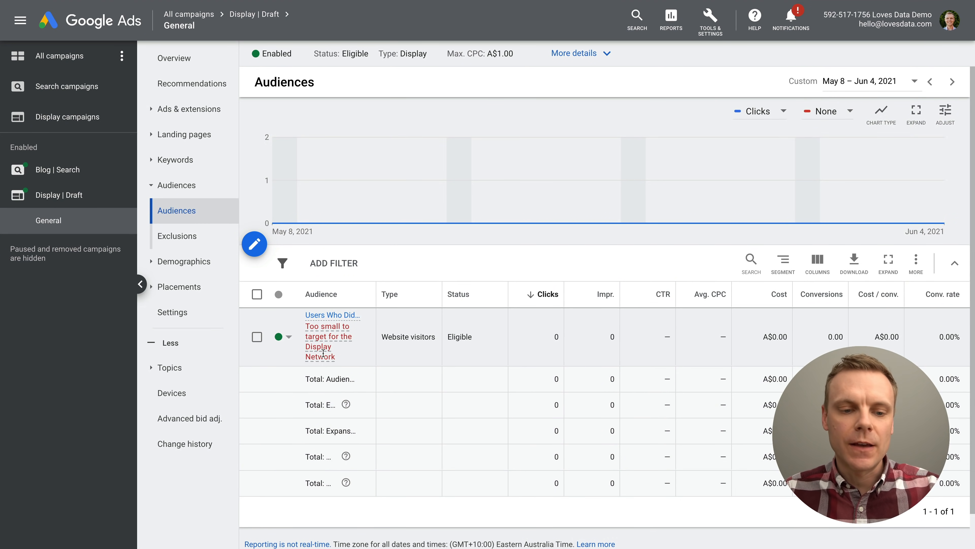
pyautogui.moveTo(323, 350)
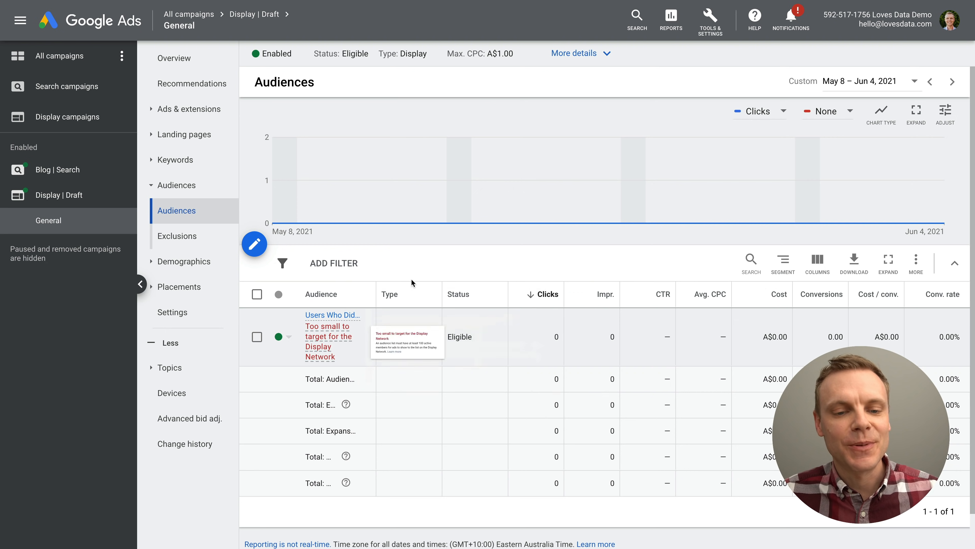
# Start a new responsive display ad in the General ad group's ads
pyautogui.click(217, 111)
pyautogui.click(174, 138)
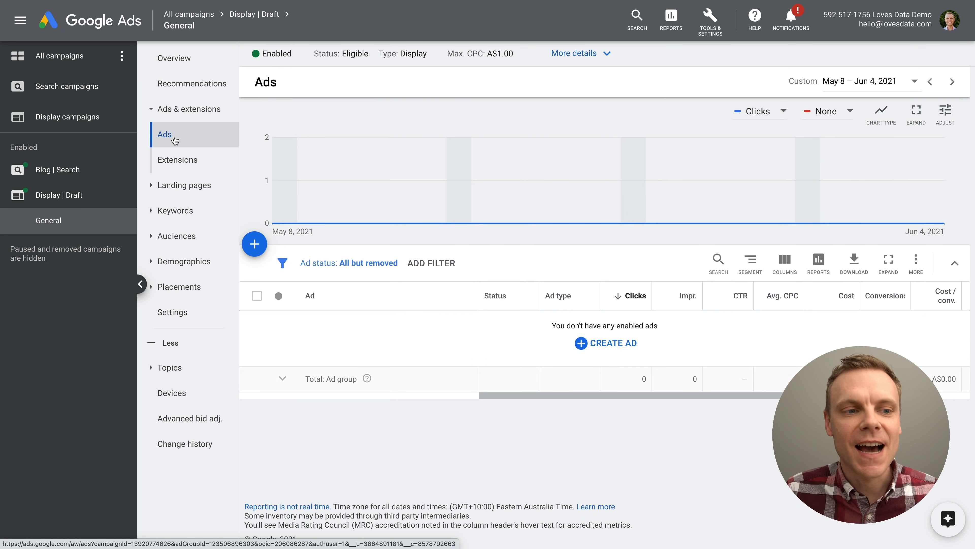
pyautogui.click(255, 243)
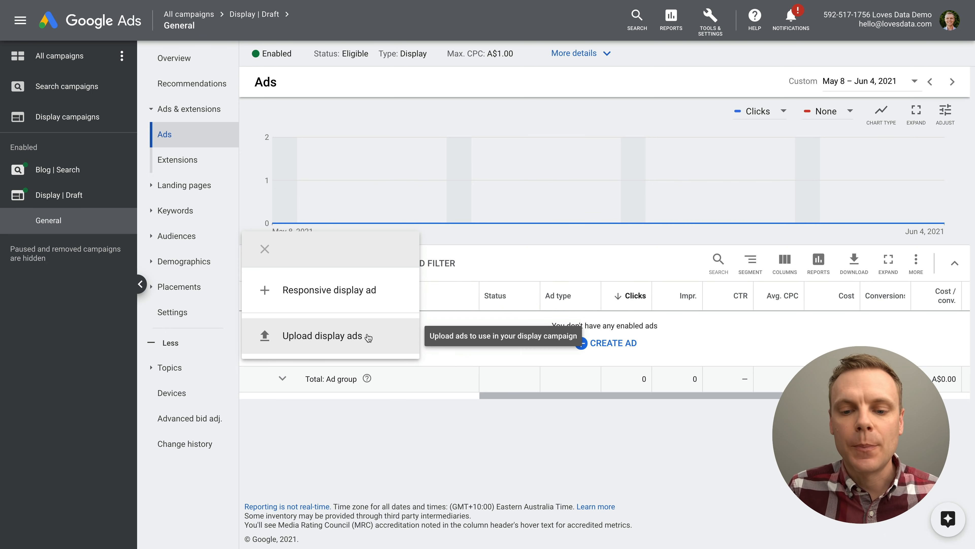
pyautogui.click(368, 295)
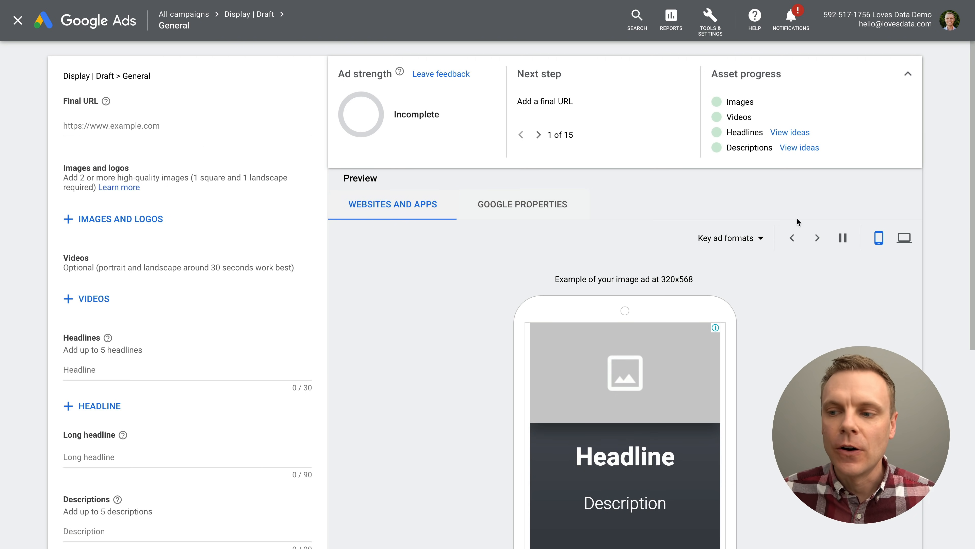
pyautogui.click(127, 124)
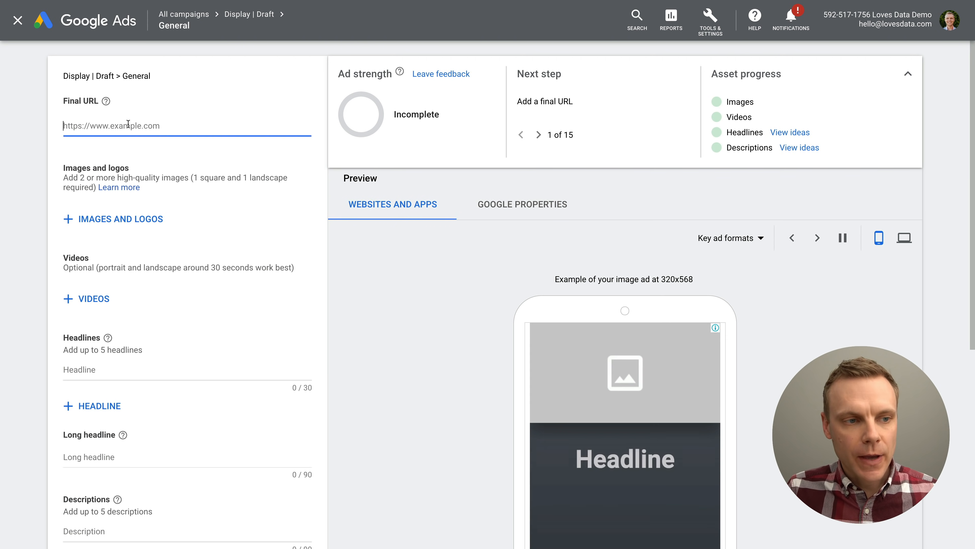
pyautogui.write('http')
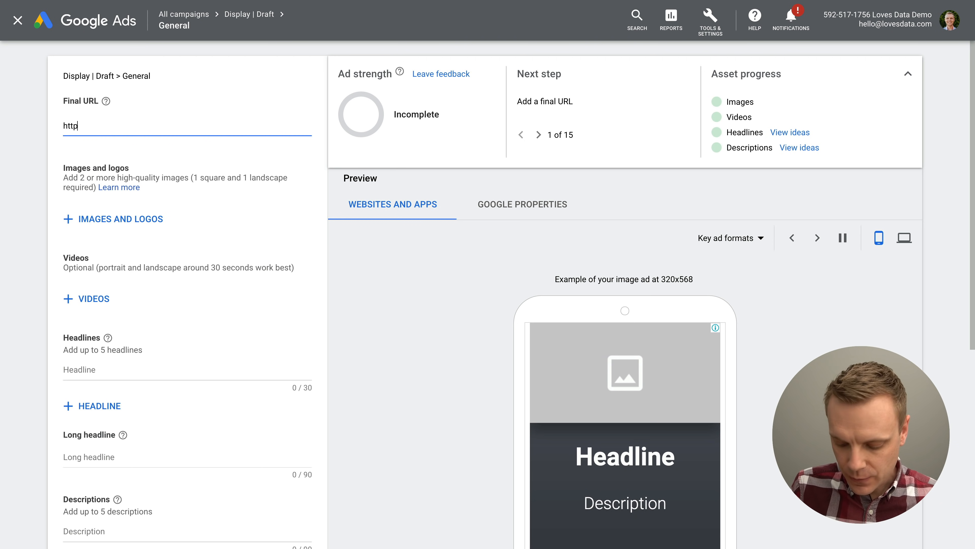
pyautogui.write('s:')
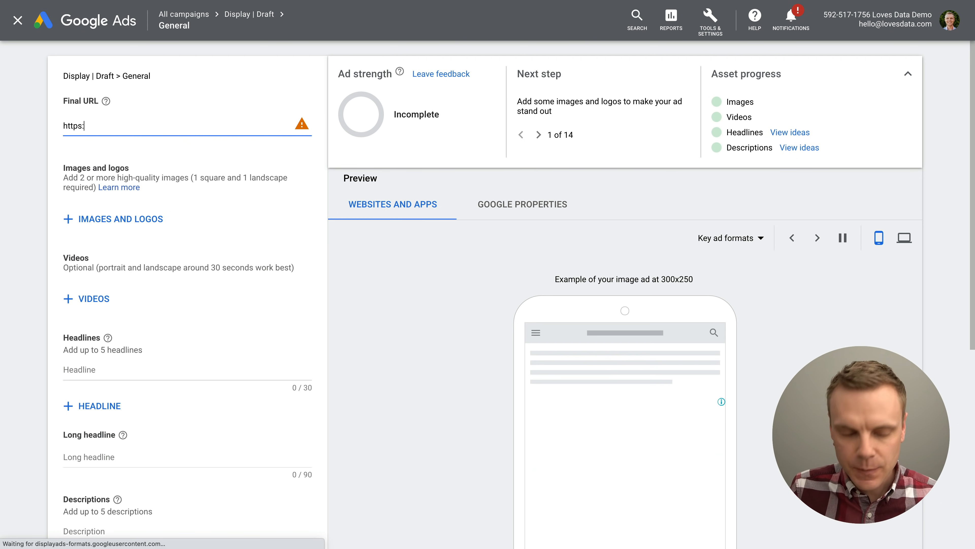
pyautogui.write('//ww')
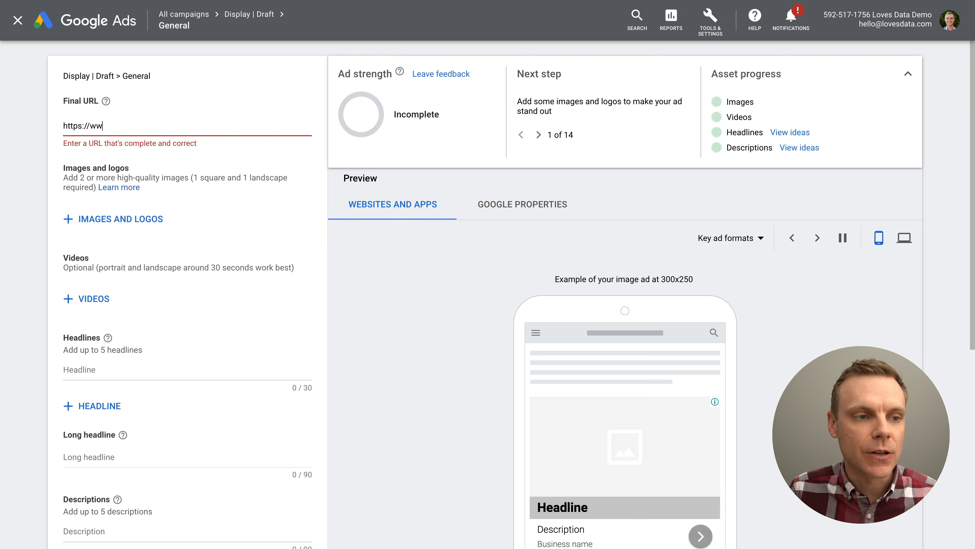
pyautogui.write('w.love')
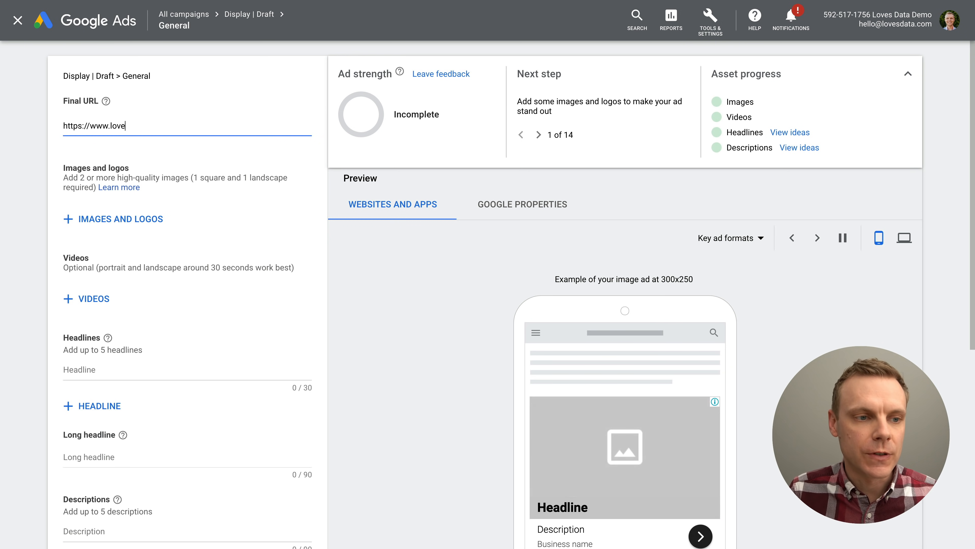
pyautogui.write('sdata.com/')
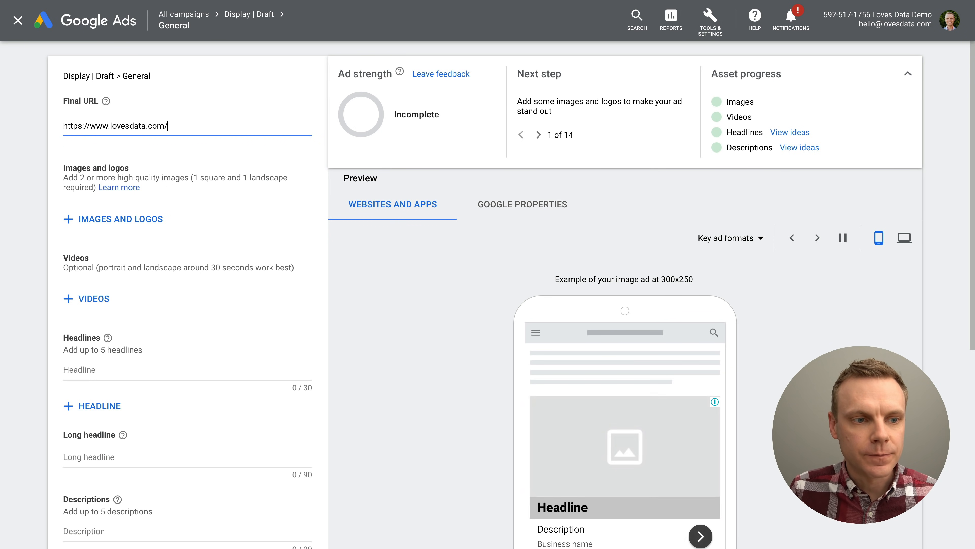
pyautogui.write('courses/')
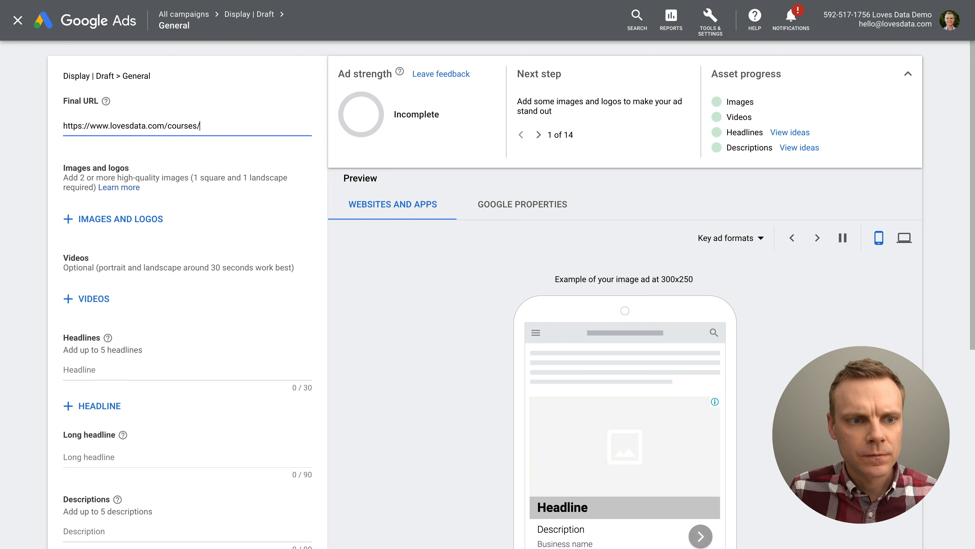
pyautogui.write('google-analytics')
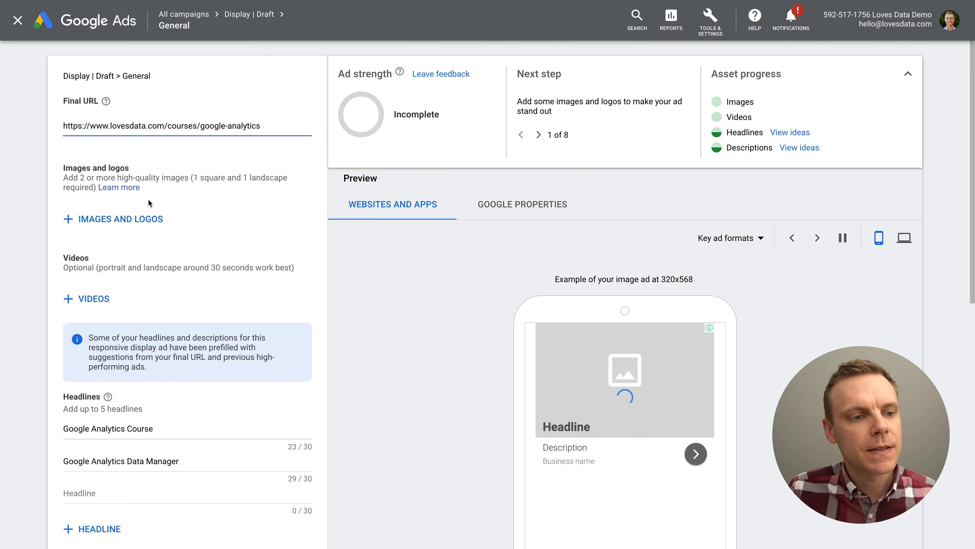
# Upload Image-001.jpg, Image-002.png and logo.png from the Desktop folder as images and logos for the ad
pyautogui.scroll(-2, 151, 203)
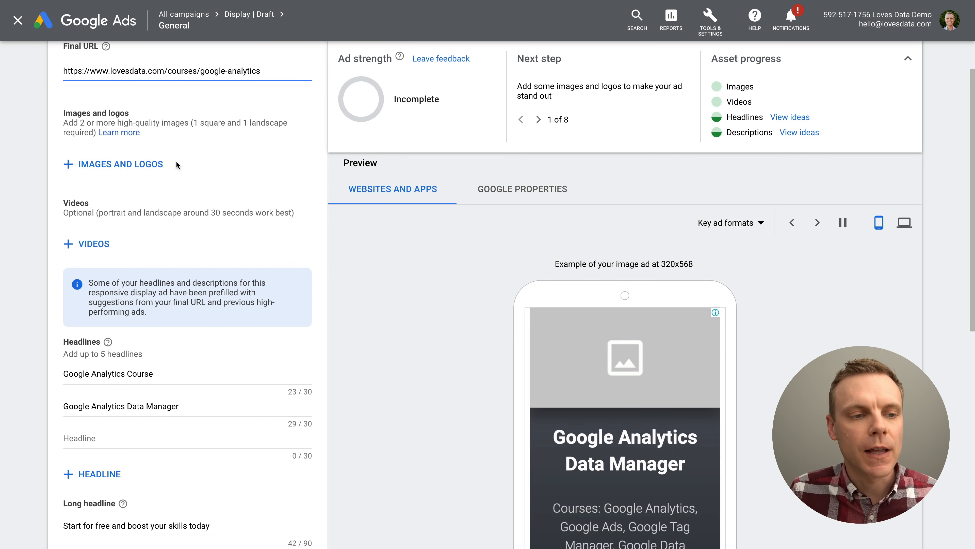
pyautogui.click(131, 167)
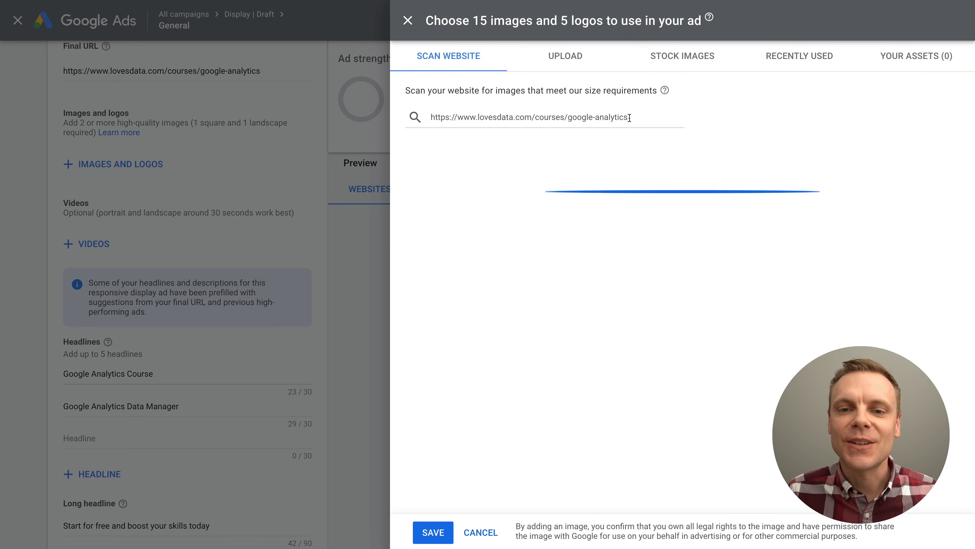
pyautogui.click(568, 59)
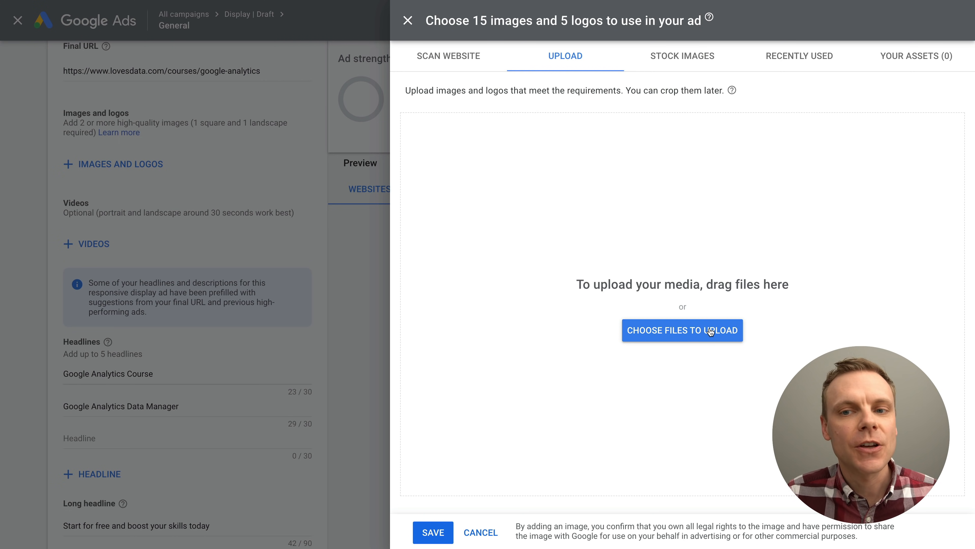
pyautogui.click(699, 331)
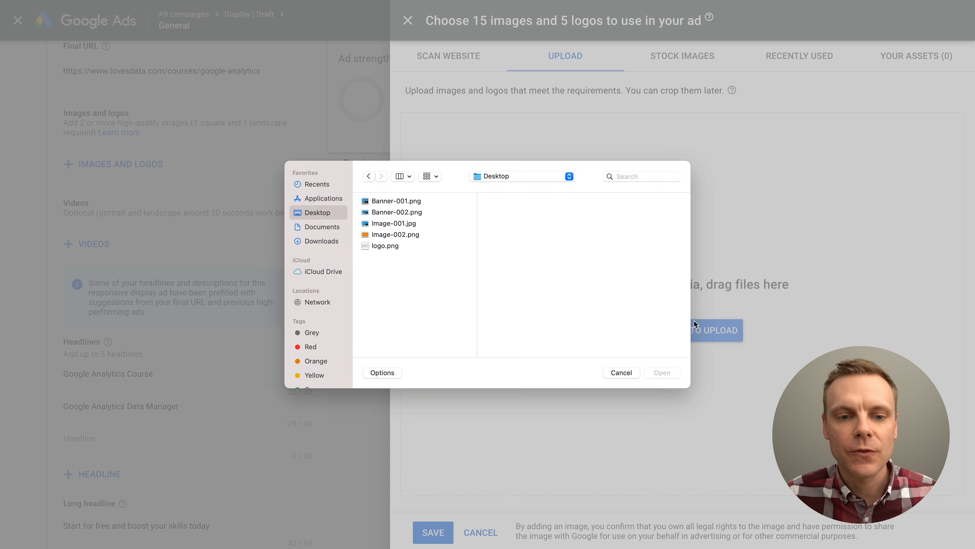
pyautogui.click(414, 223)
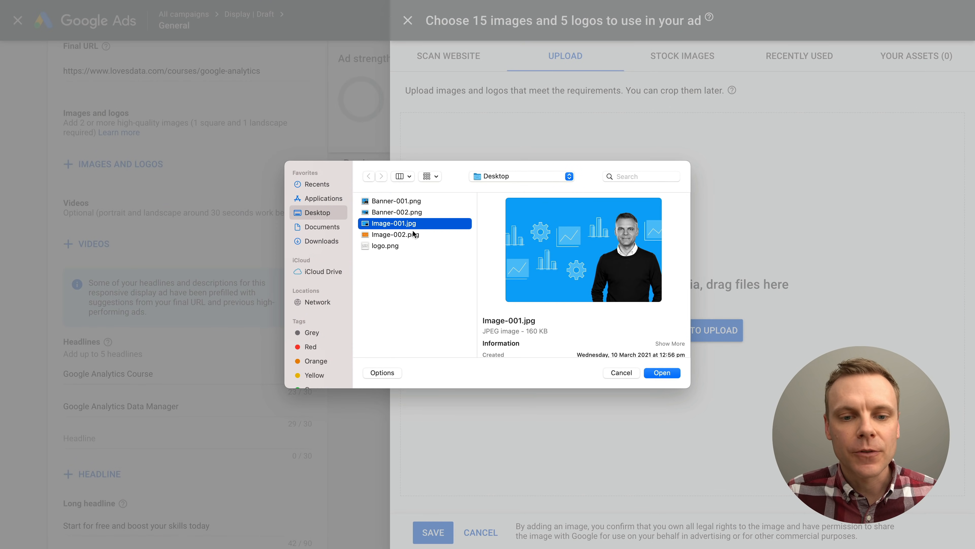
pyautogui.keyDown('shift'); pyautogui.click(413, 235); pyautogui.keyUp('shift')
pyautogui.keyDown('shift'); pyautogui.click(382, 247); pyautogui.keyUp('shift')
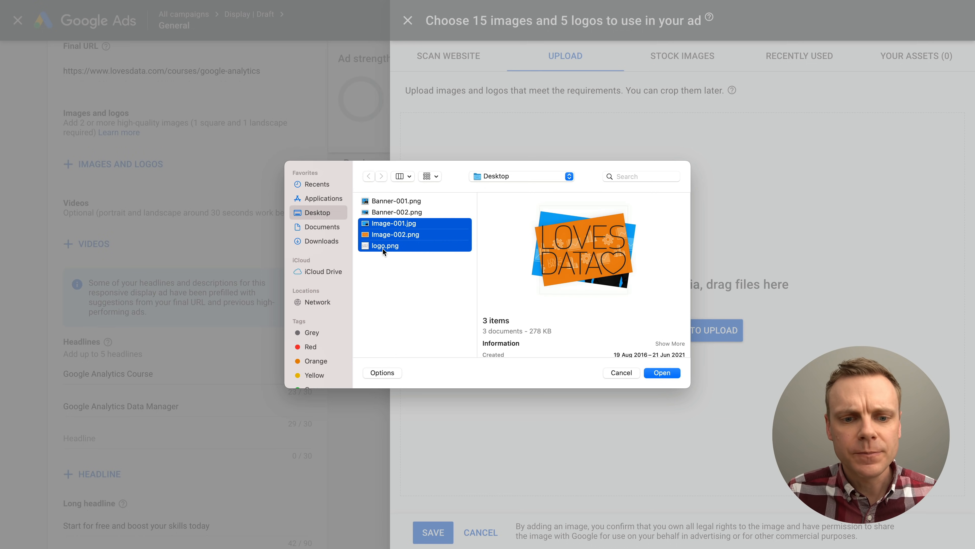
pyautogui.click(655, 372)
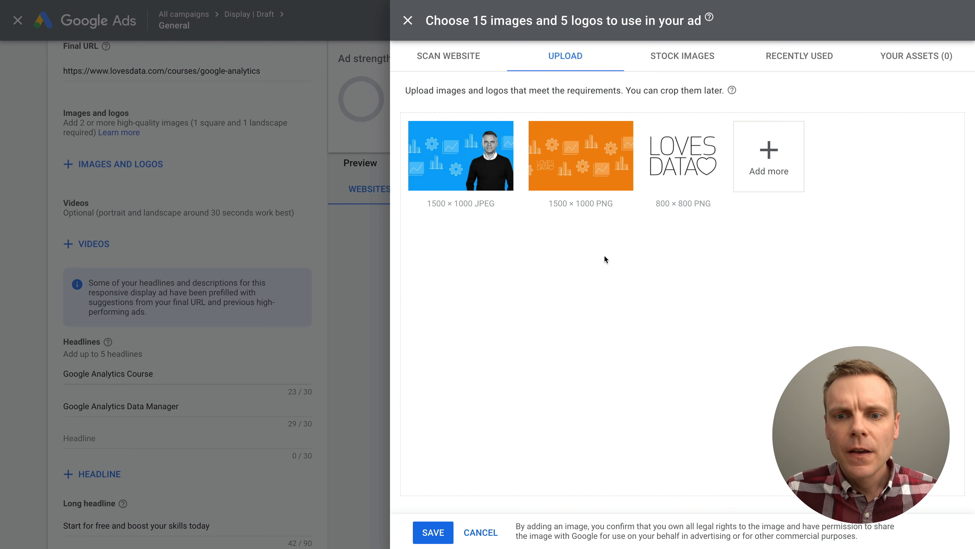
# Use Image-001.jpg as an image in the 1.91:1 and 1:1 ratios, shifting the square crop right to frame the man
pyautogui.click(464, 171)
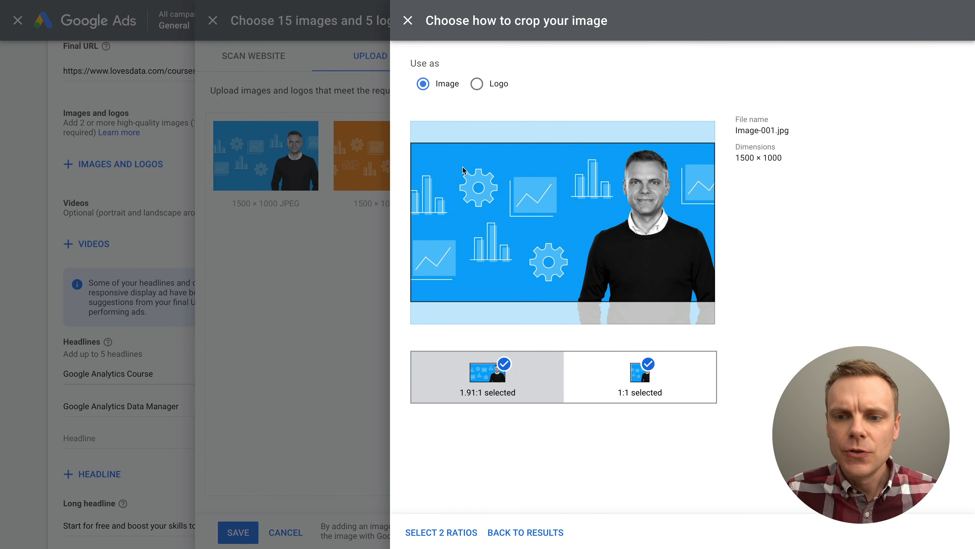
pyautogui.moveTo(529, 217); pyautogui.dragTo(591, 237)
pyautogui.click(677, 385)
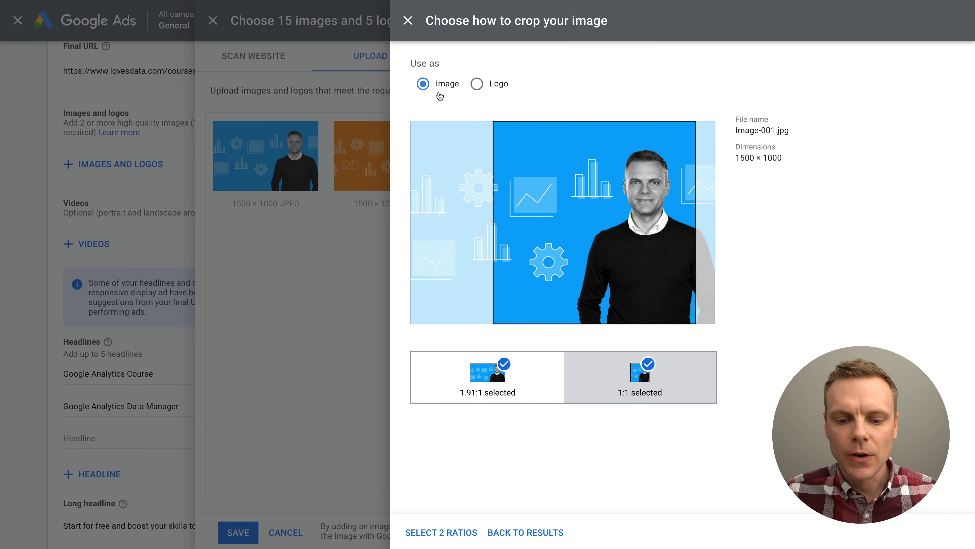
pyautogui.click(442, 531)
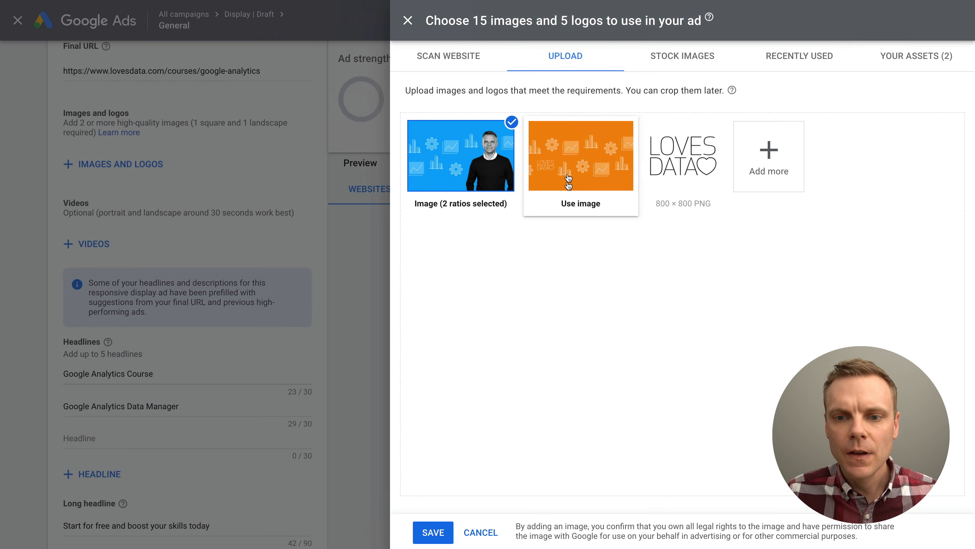
# Use Image-002.png as an image in the 1.91:1 and 1:1 ratios, shifting the square crop to the left edge to include the logo
pyautogui.click(563, 161)
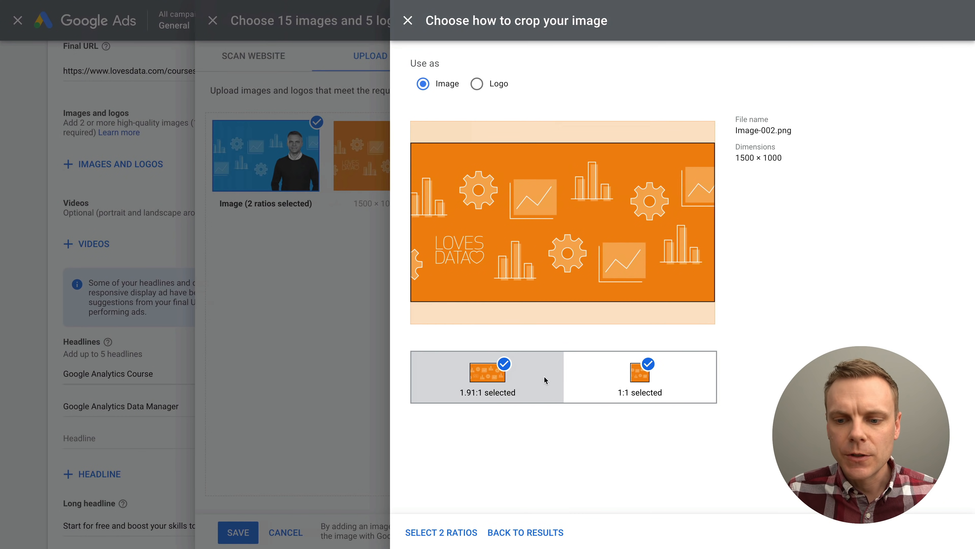
pyautogui.click(619, 378)
pyautogui.moveTo(589, 220); pyautogui.dragTo(527, 218)
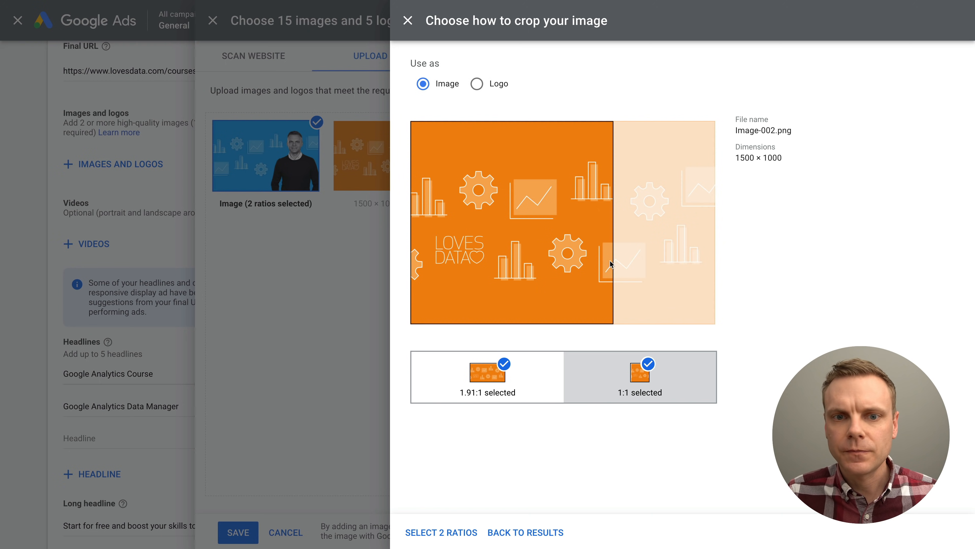
pyautogui.click(450, 534)
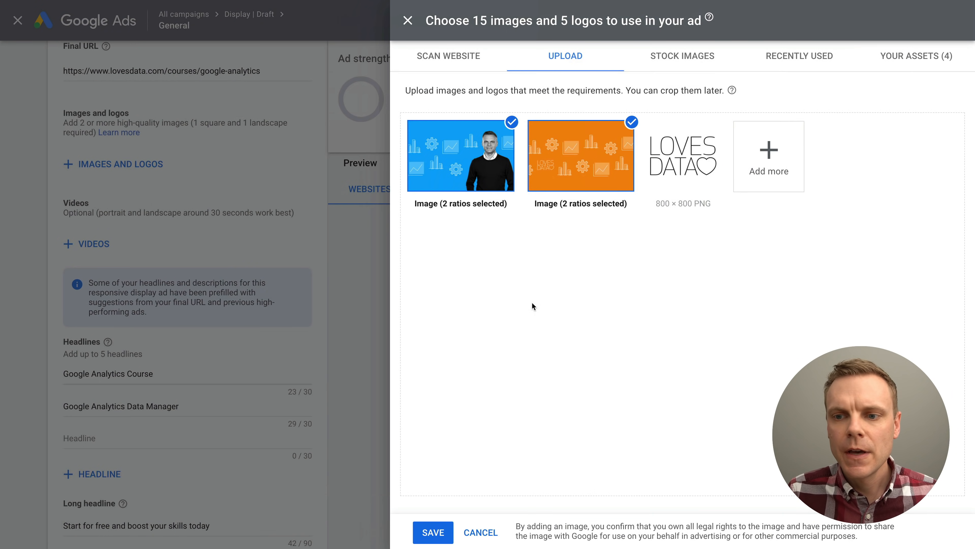
# Use logo.png as a logo in the 1:1 ratio and save the ad's image and logo selection
pyautogui.click(683, 181)
pyautogui.click(475, 86)
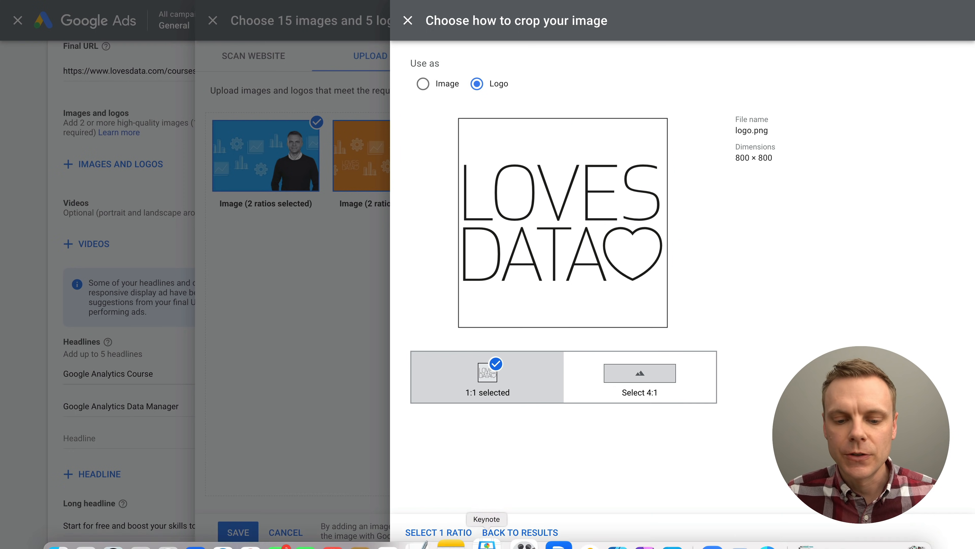
pyautogui.click(441, 532)
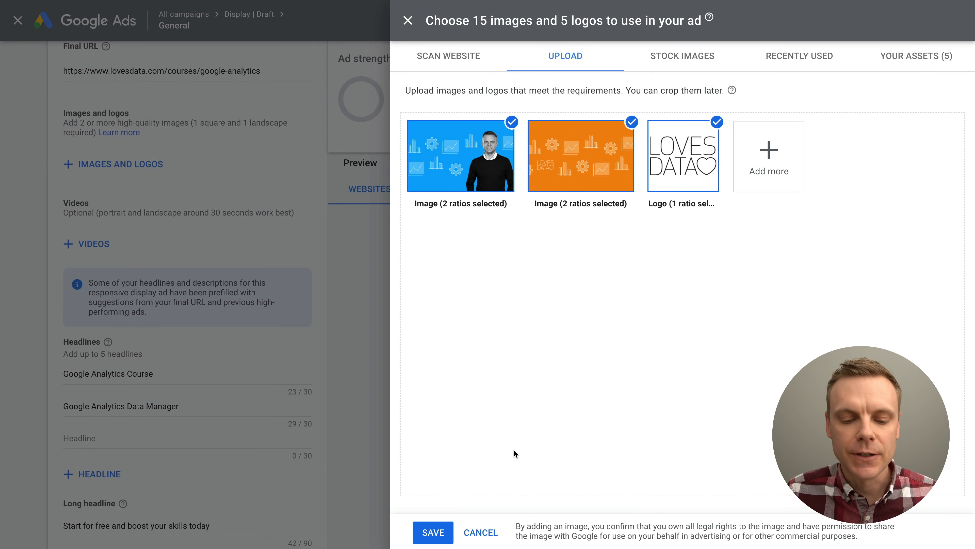
pyautogui.click(433, 533)
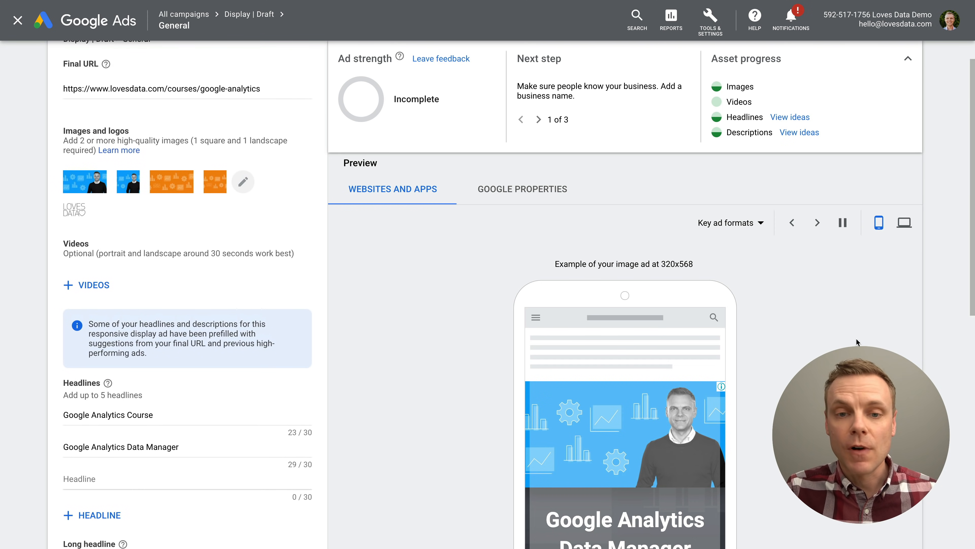
# Preview the ad's example formats in the desktop view
pyautogui.click(903, 223)
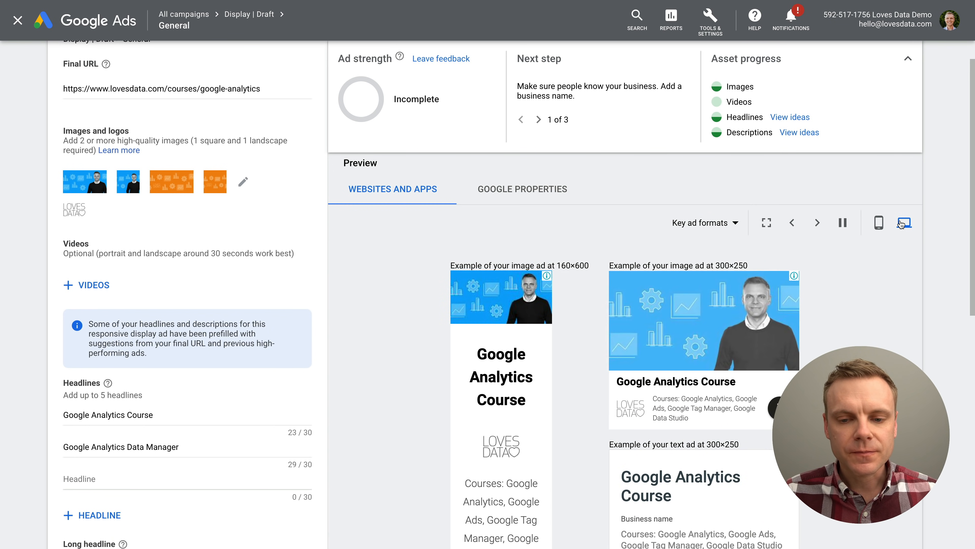
pyautogui.scroll(2, 902, 224)
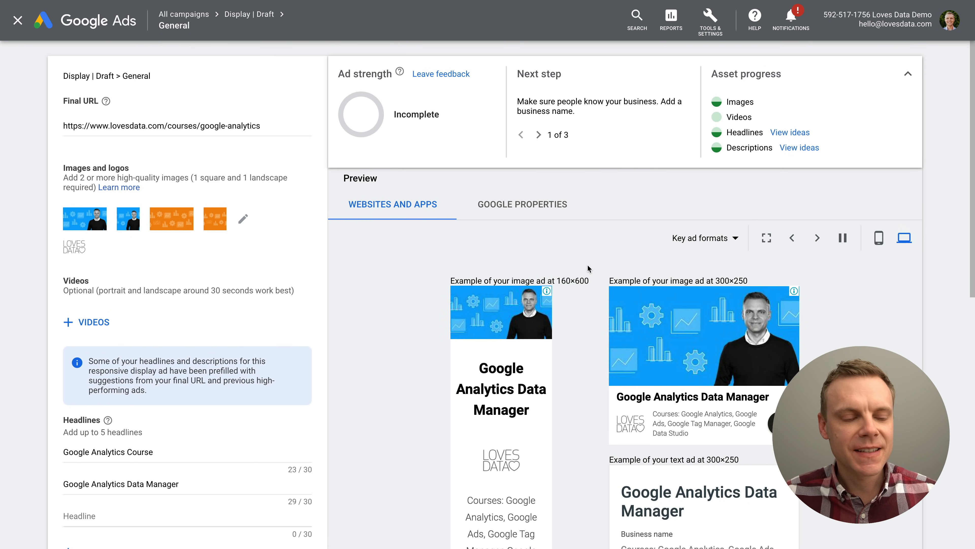
pyautogui.scroll(-3, 272, 252)
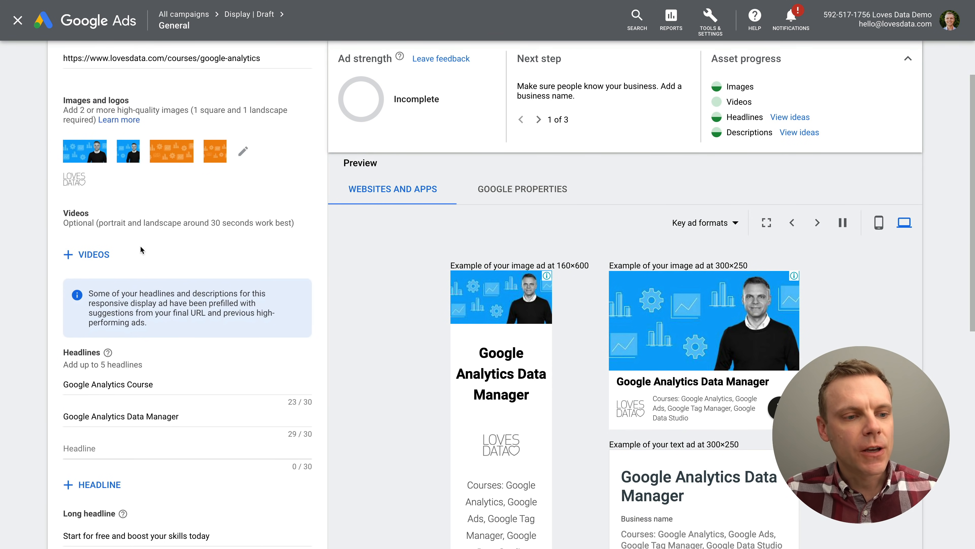
pyautogui.click(92, 254)
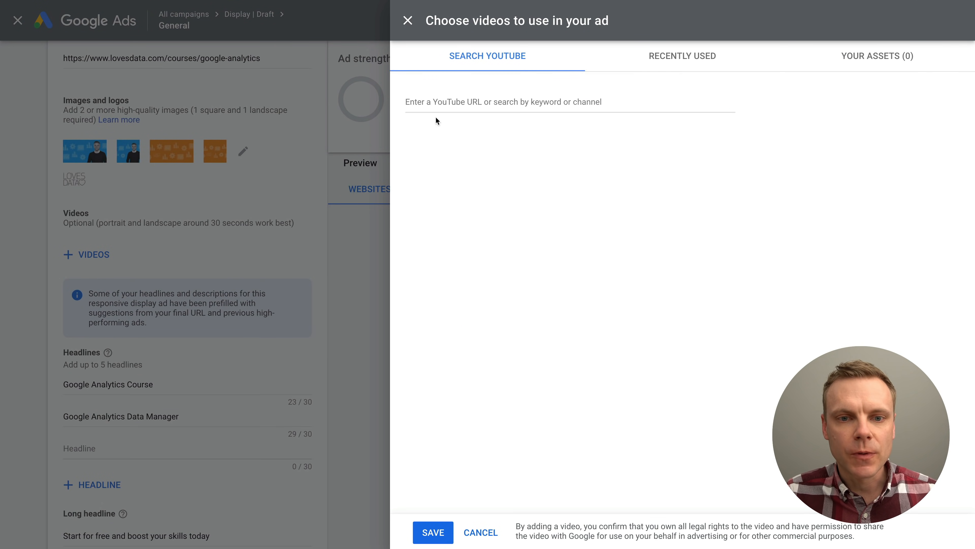
pyautogui.click(458, 107)
pyautogui.write('https://www.youtube.com/watch?v=3rByHpq-T0s')
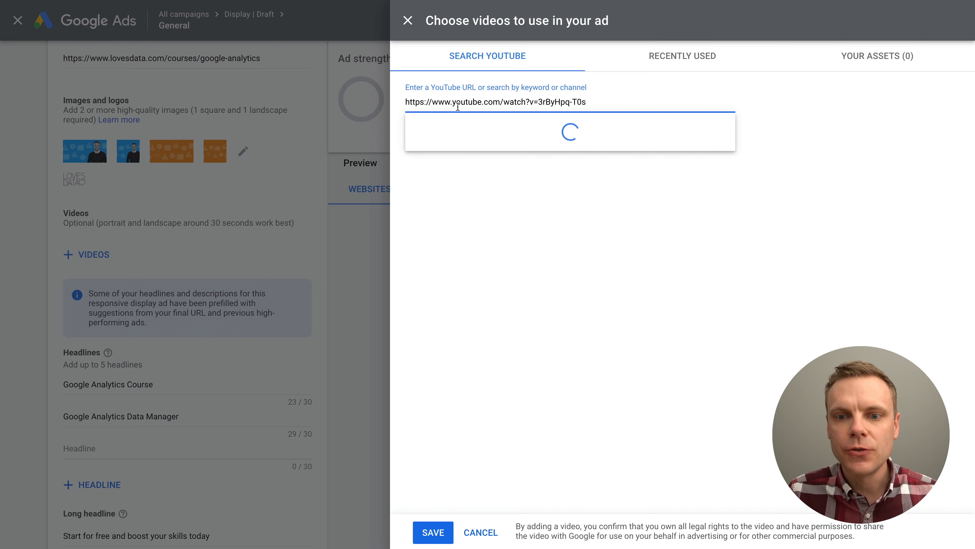
pyautogui.click(553, 174)
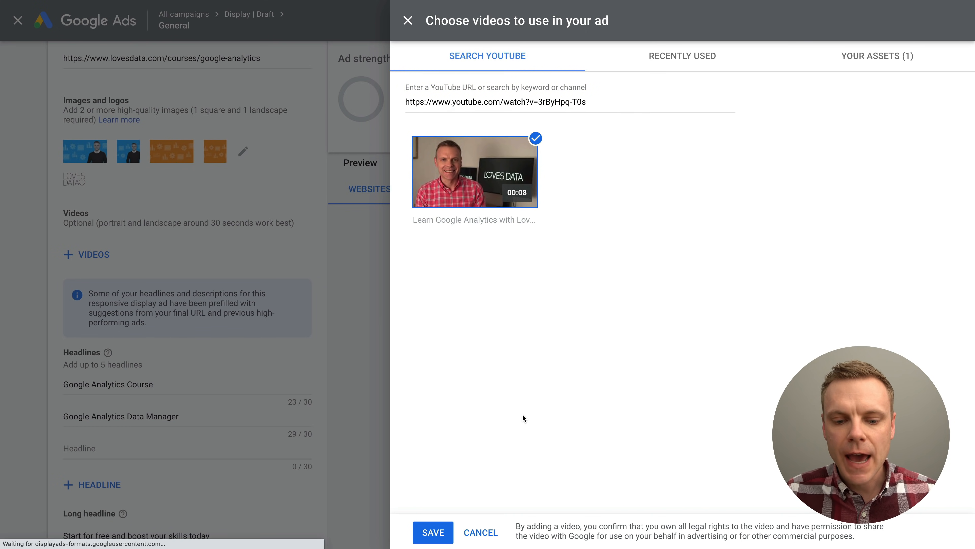
pyautogui.click(432, 532)
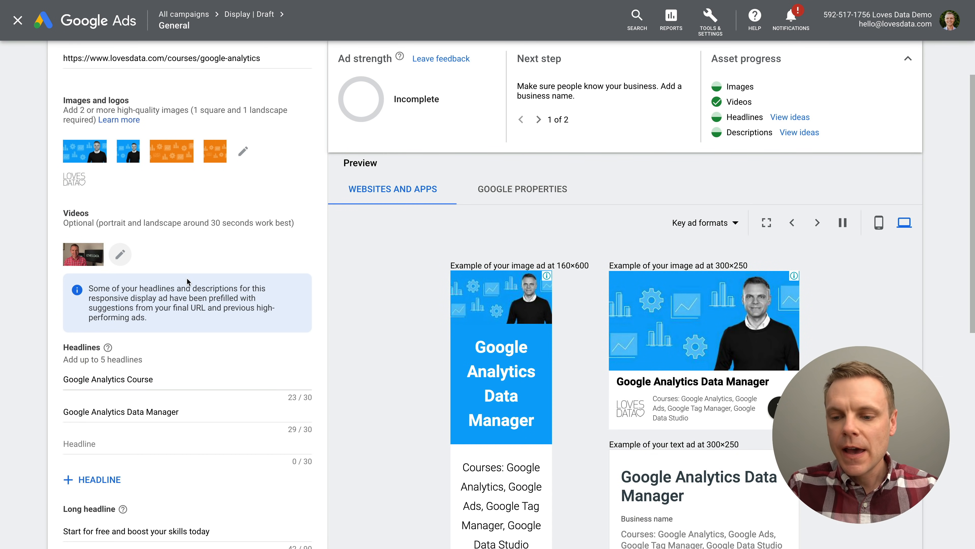
pyautogui.scroll(-4, 247, 317)
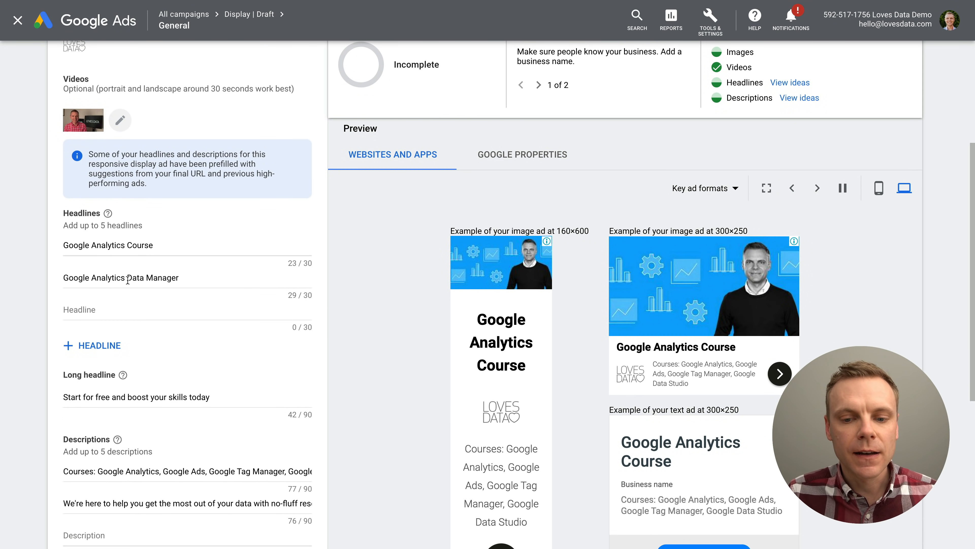
# Replace the ad's second headline with "Learn Google Analytics" and add "Learn with Loves Data" as the third headline
pyautogui.moveTo(188, 284); pyautogui.dragTo(81, 275)
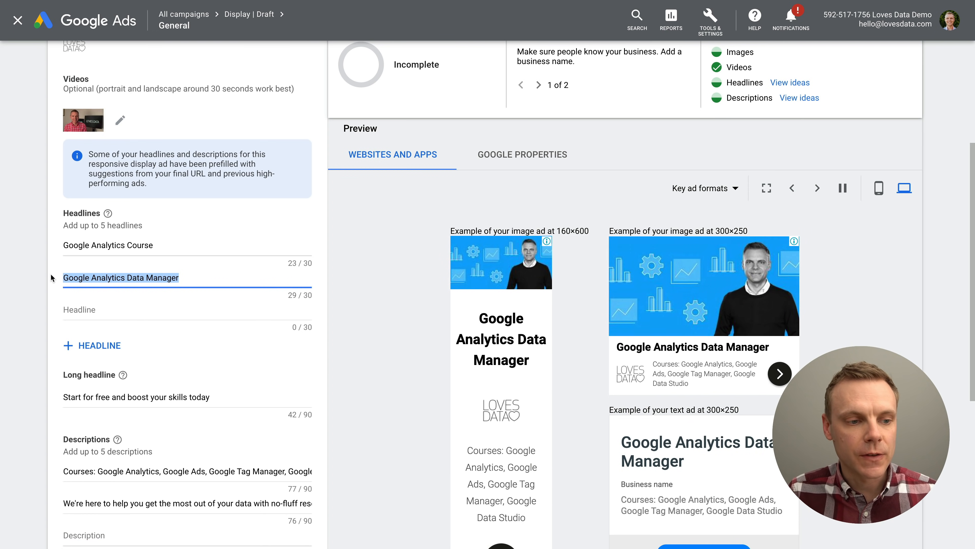
pyautogui.write('Learn Go')
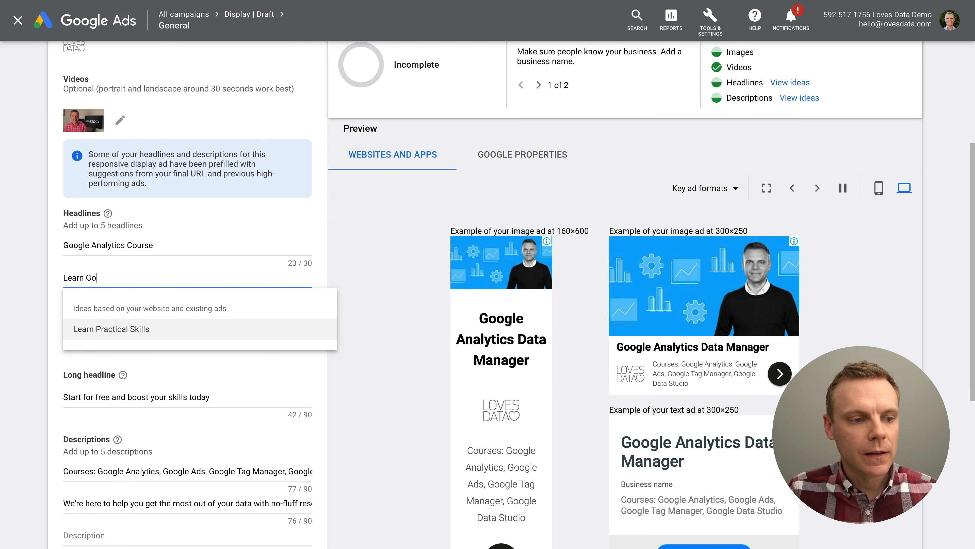
pyautogui.write('ogle Analytics')
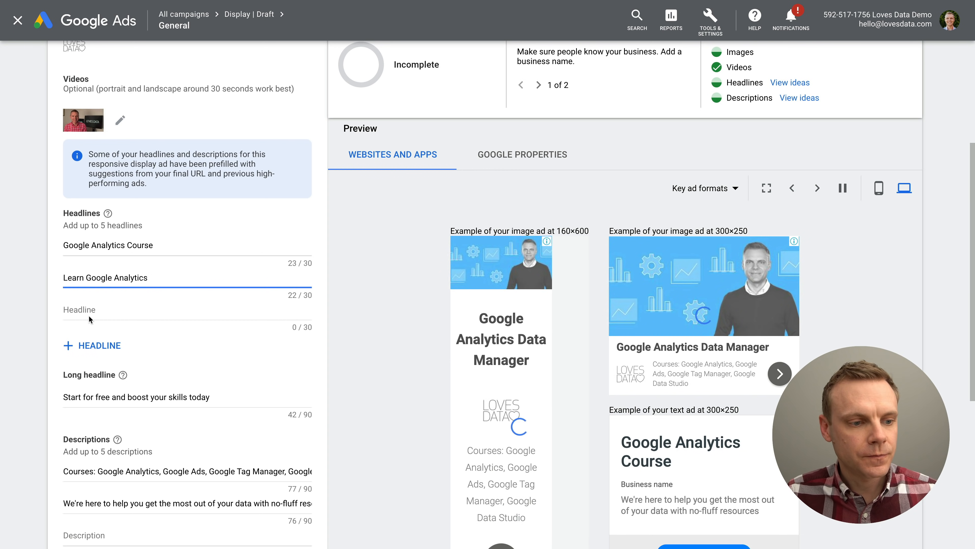
pyautogui.click(109, 304)
pyautogui.write('Learn with Loves DAta')
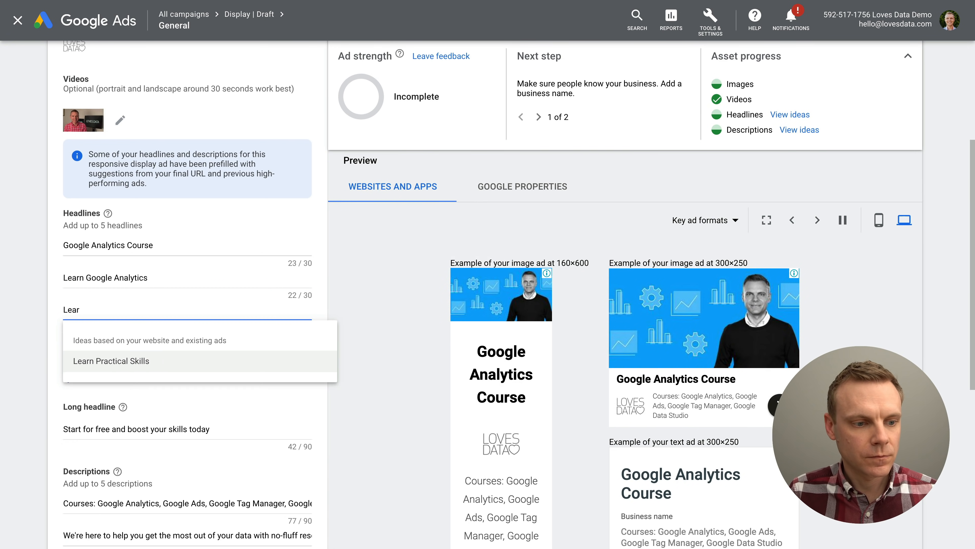
pyautogui.press('BackSpace')
pyautogui.press('BackSpace')
pyautogui.press('BackSpace')
pyautogui.write('ata')
pyautogui.press('Tab')
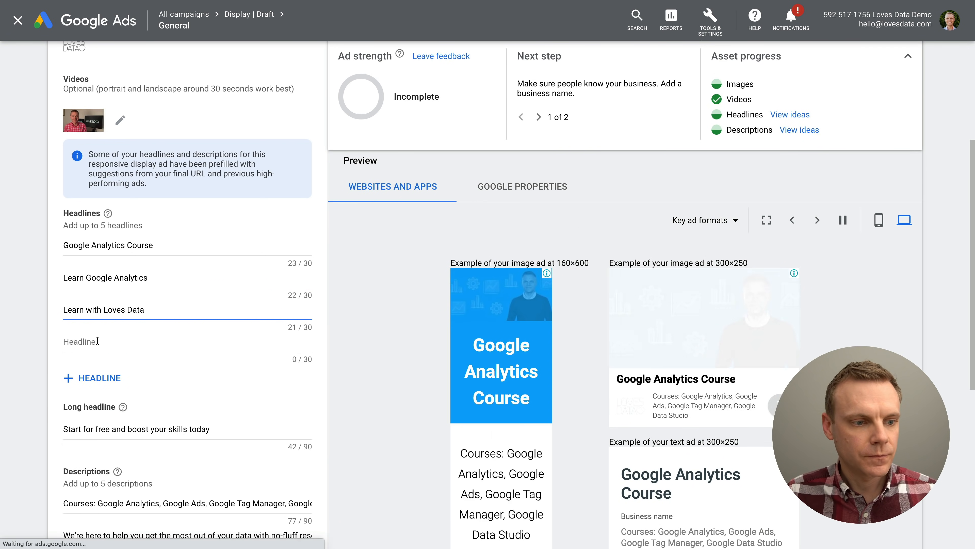
# Add "Google Analytics Training" and "Master Google Analytics" as the ad's fourth and fifth headlines
pyautogui.write('Google Analytics Training')
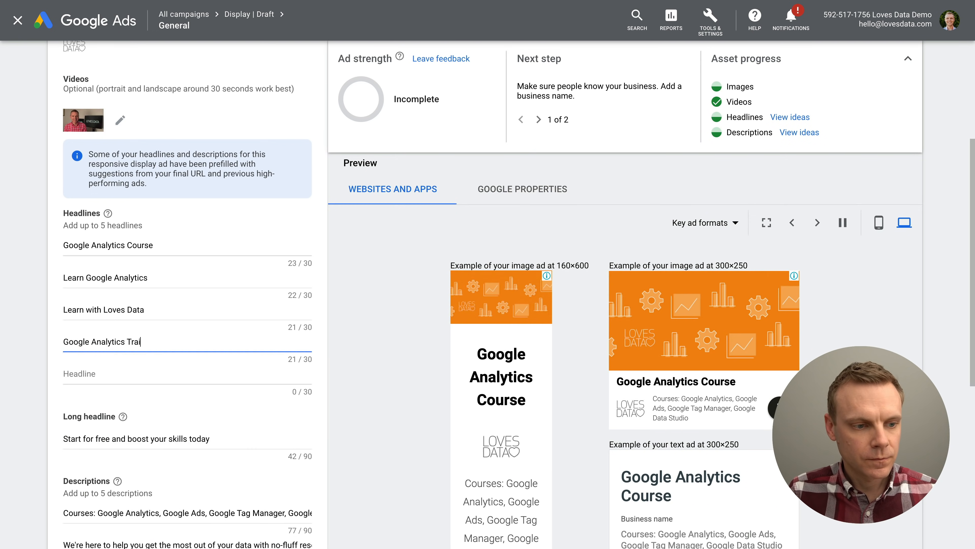
pyautogui.press('Tab')
pyautogui.scroll(-2, 112, 311)
pyautogui.write('Master Goo')
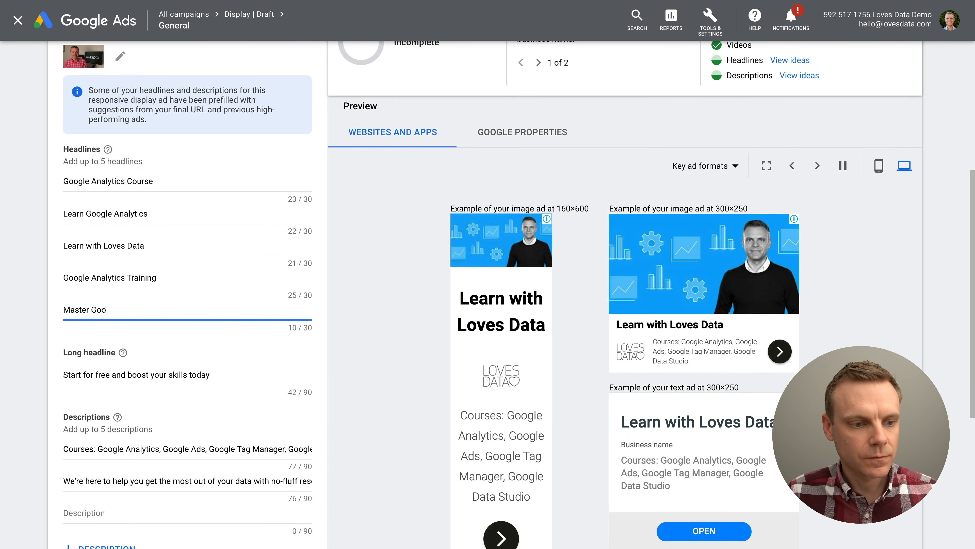
pyautogui.write('gle Analytics')
# Change the ad's long headline to "Start today and boost your Google Analytics skills"
pyautogui.scroll(-3, 148, 311)
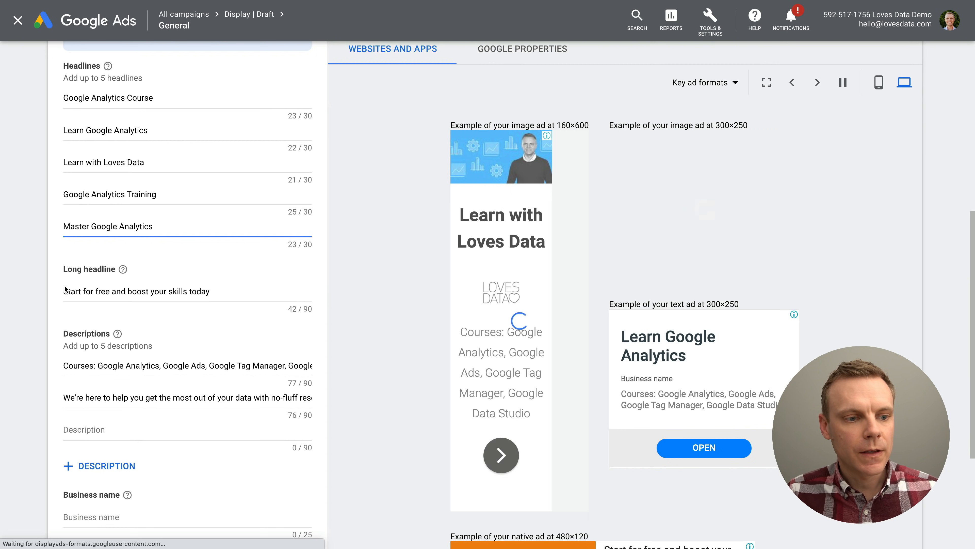
pyautogui.click(168, 291)
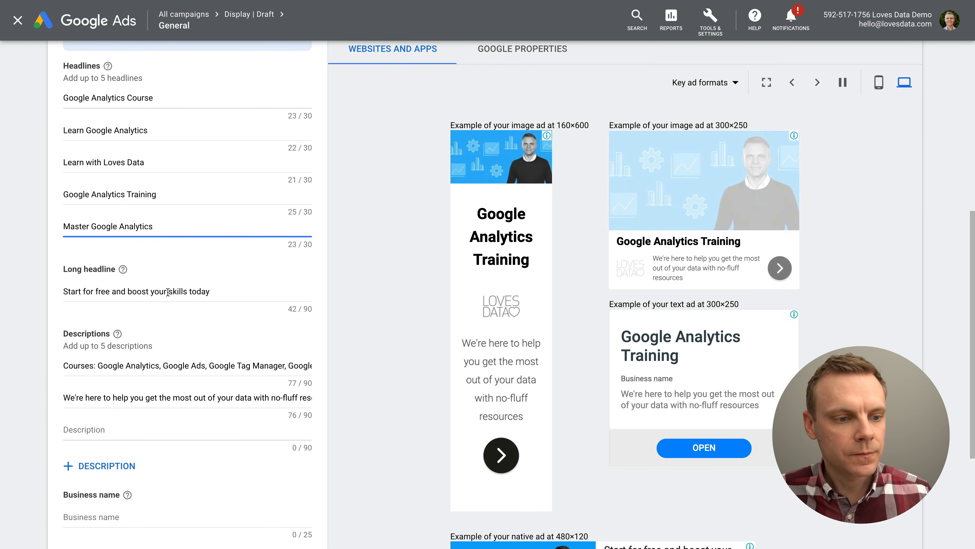
pyautogui.moveTo(130, 292); pyautogui.dragTo(82, 292)
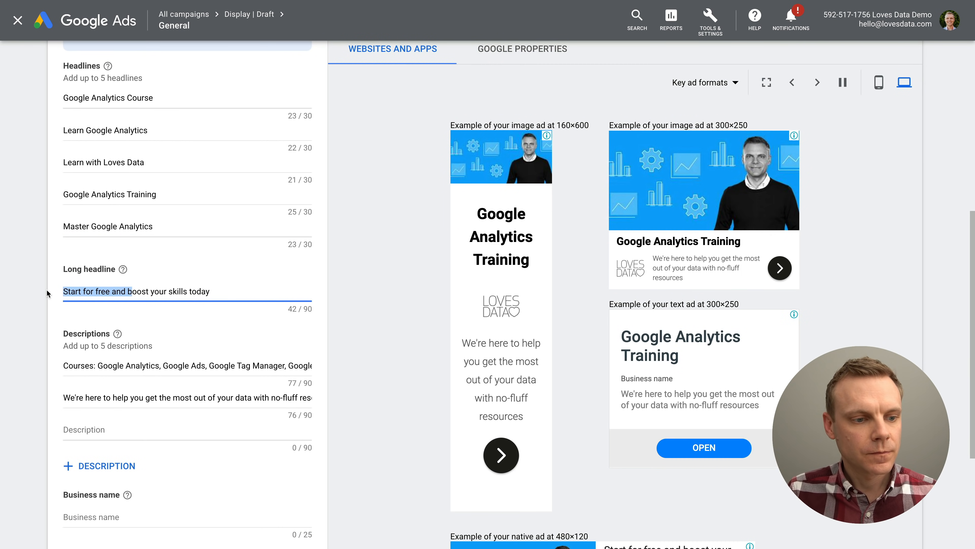
pyautogui.press('BackSpace')
pyautogui.write('today and')
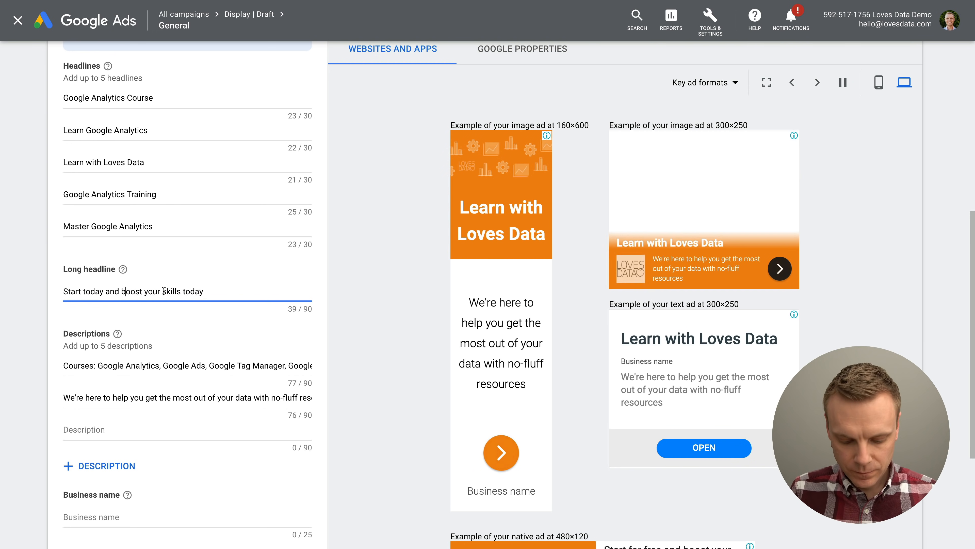
pyautogui.moveTo(162, 291); pyautogui.dragTo(233, 291)
pyautogui.write('Google Analytics skill')
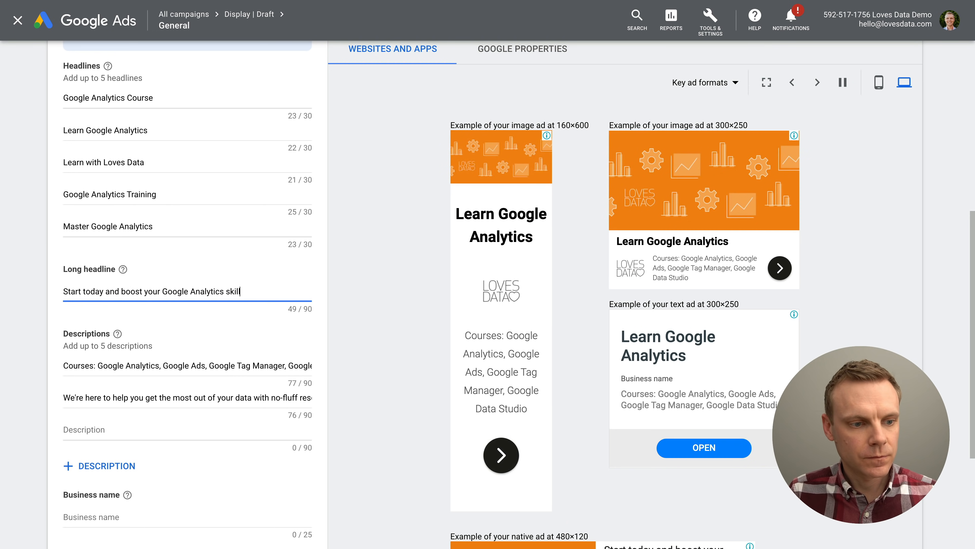
pyautogui.write('s')
# Set the ad's business name to "Loves Data" and save the responsive display ad
pyautogui.scroll(-3, 170, 260)
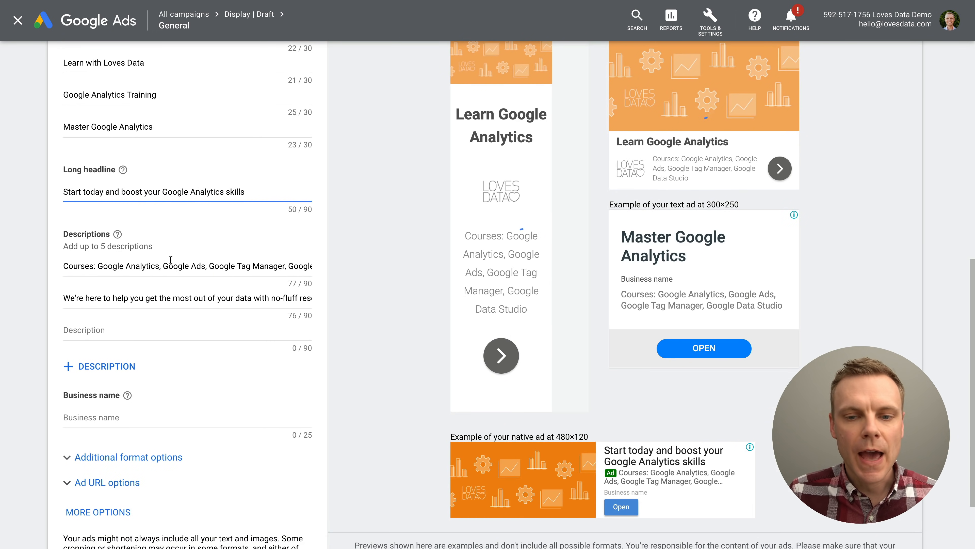
pyautogui.scroll(-2, 157, 293)
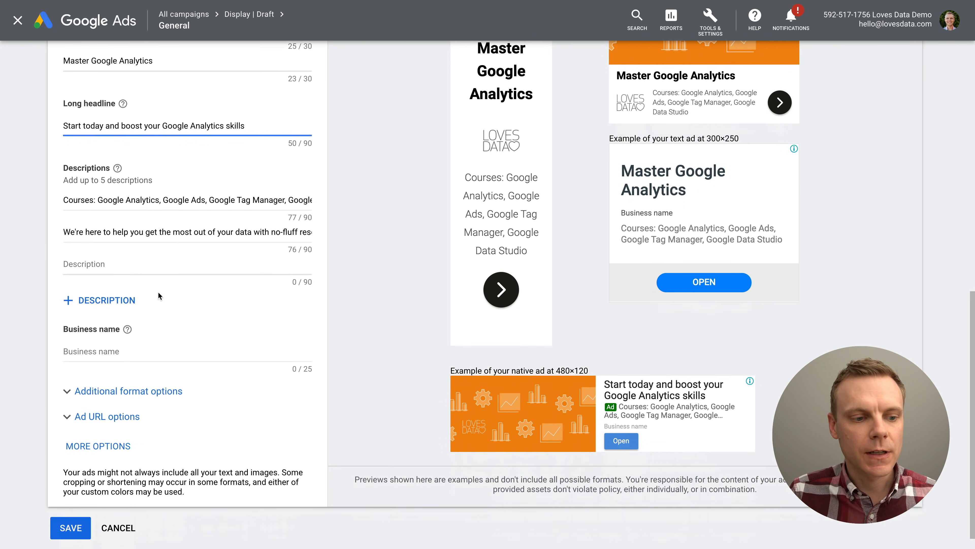
pyautogui.click(115, 353)
pyautogui.write('Loves')
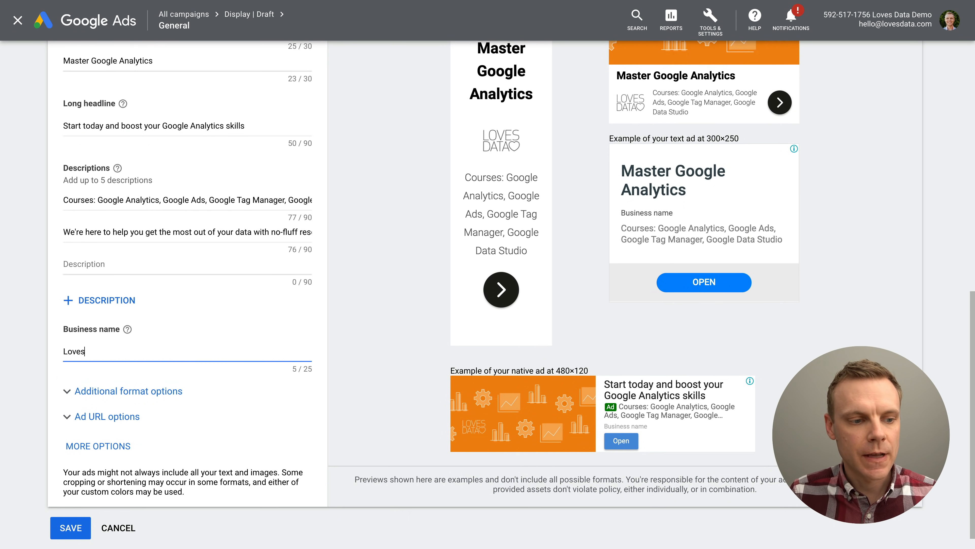
pyautogui.write(' Data')
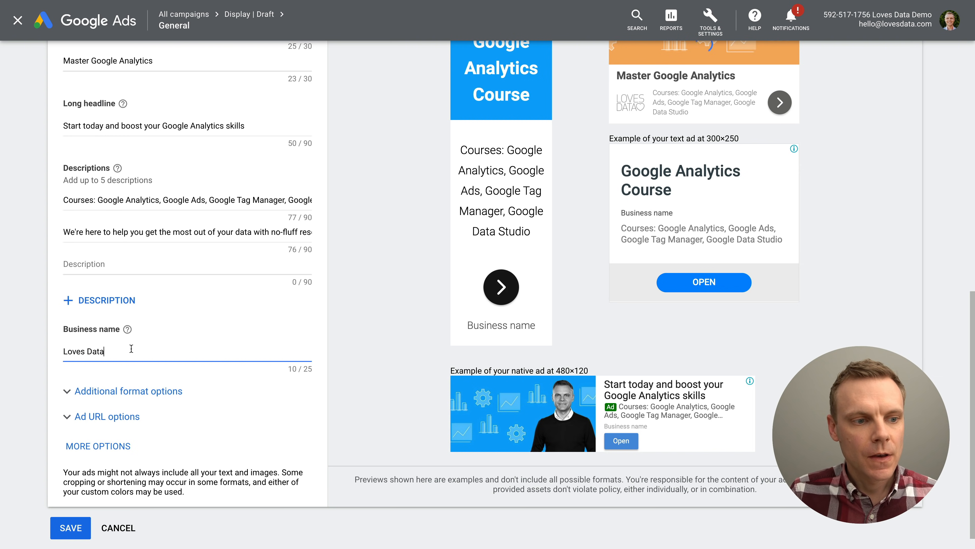
pyautogui.scroll(-1, 142, 353)
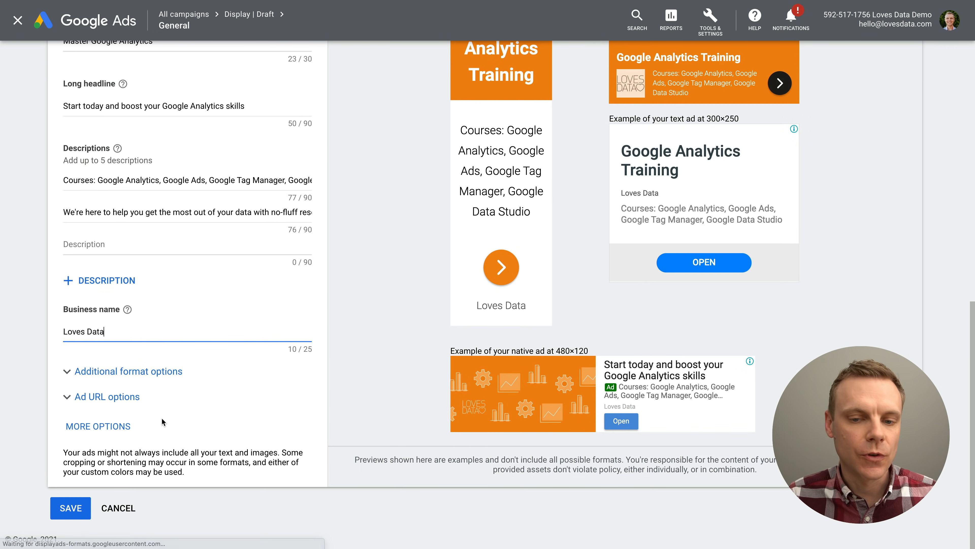
pyautogui.click(68, 512)
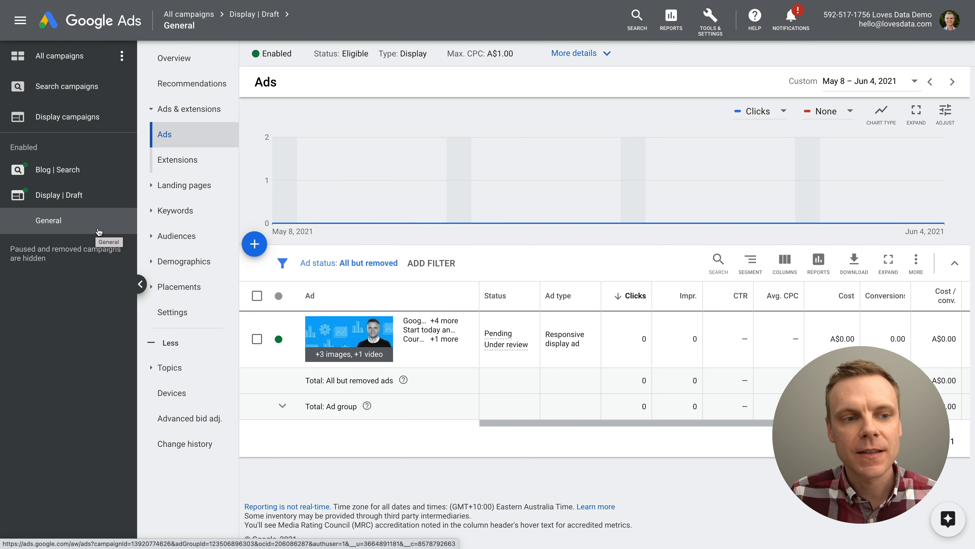
pyautogui.click(254, 245)
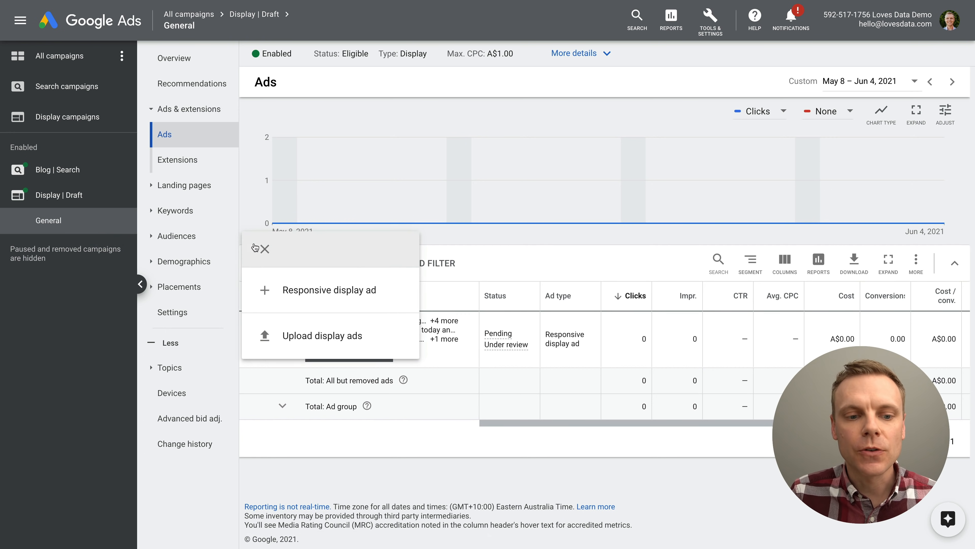
pyautogui.click(362, 335)
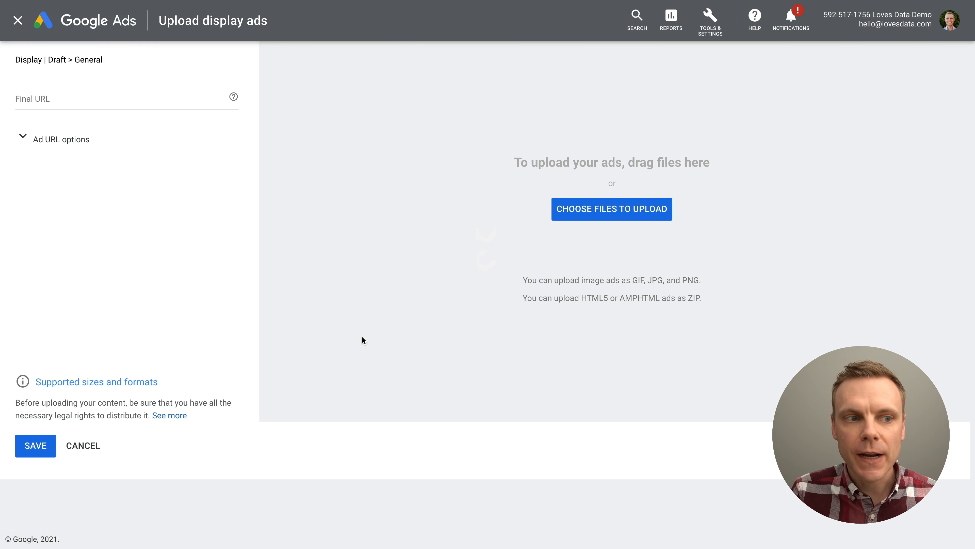
pyautogui.click(120, 100)
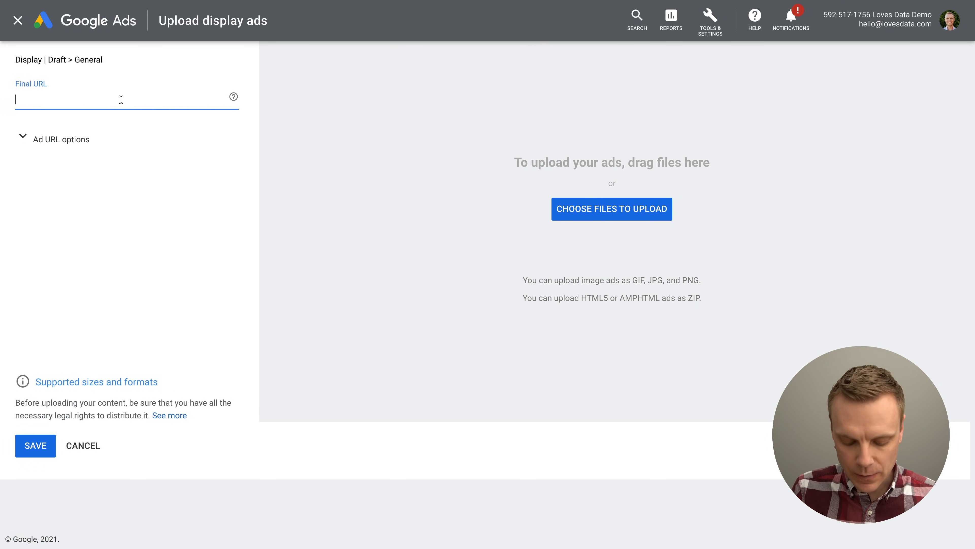
pyautogui.write('https://www.lovesdata.com/courses/goog')
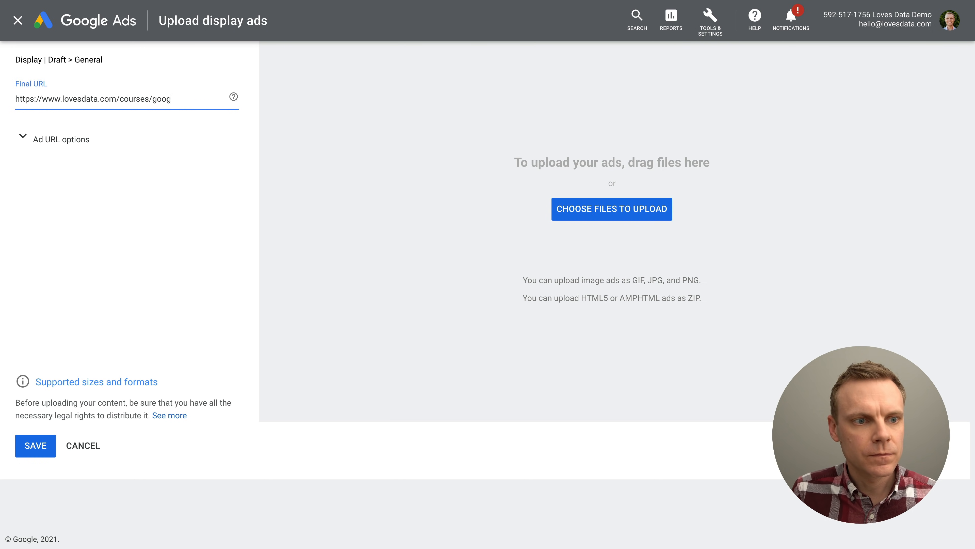
pyautogui.write('cs')
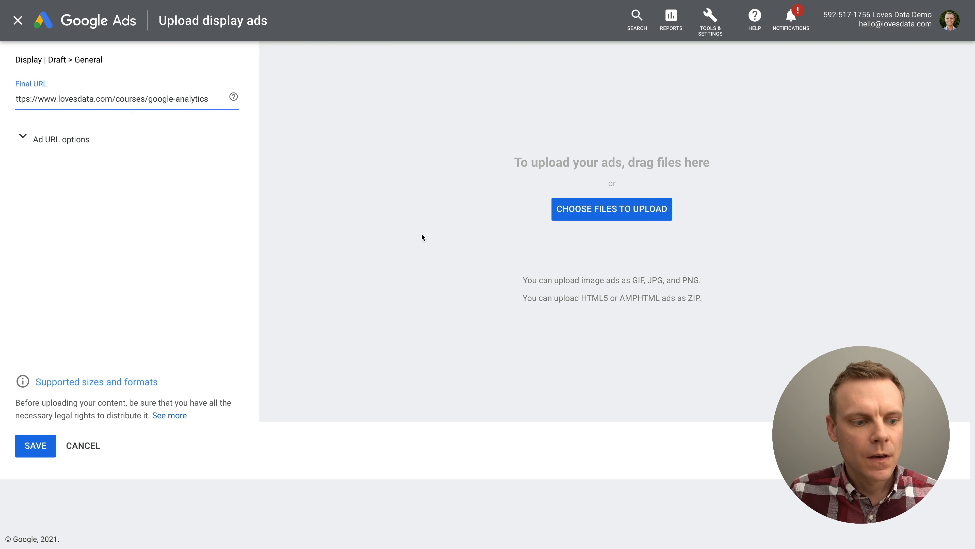
pyautogui.click(422, 237)
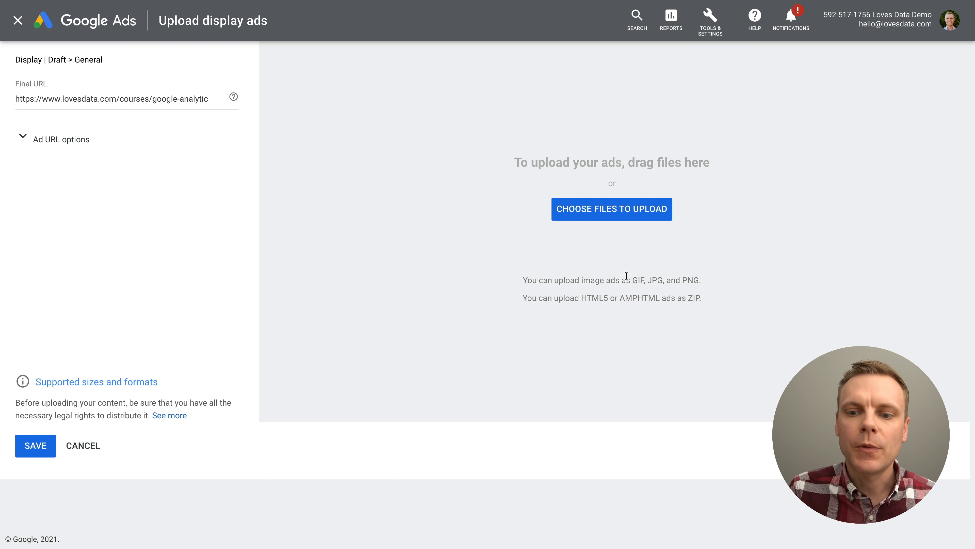
# Upload Banner-001.png and Banner-002.png from the Desktop as display ads and save the upload
pyautogui.moveTo(632, 280); pyautogui.dragTo(696, 278)
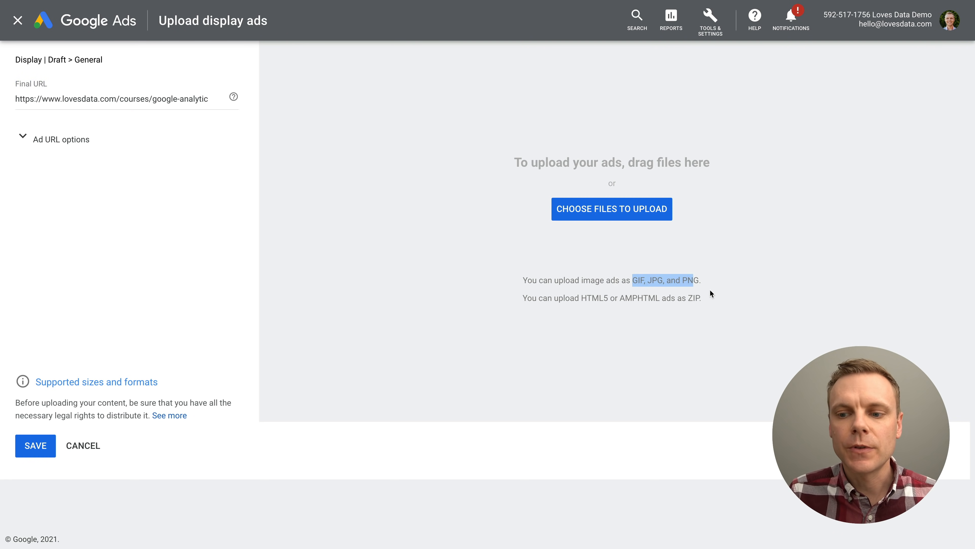
pyautogui.moveTo(580, 299); pyautogui.dragTo(660, 295)
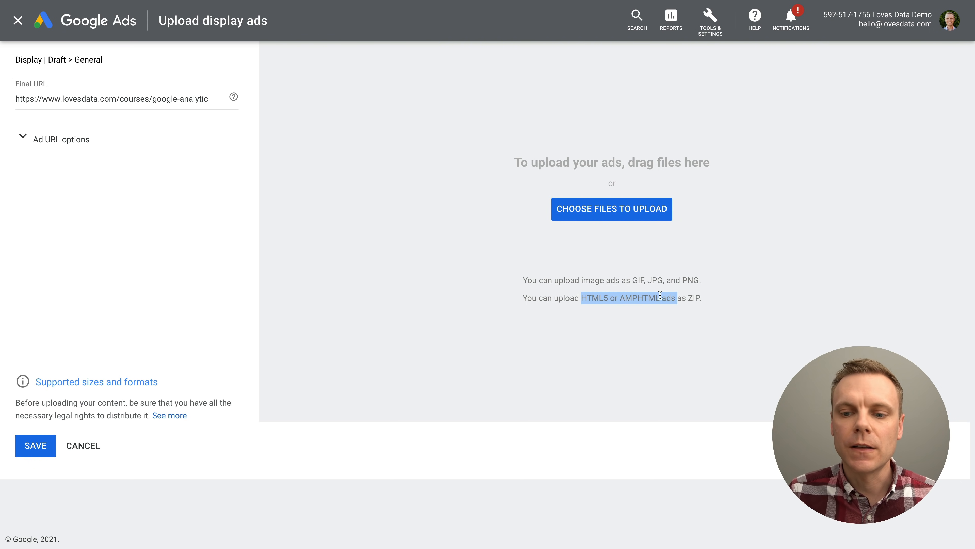
pyautogui.click(594, 209)
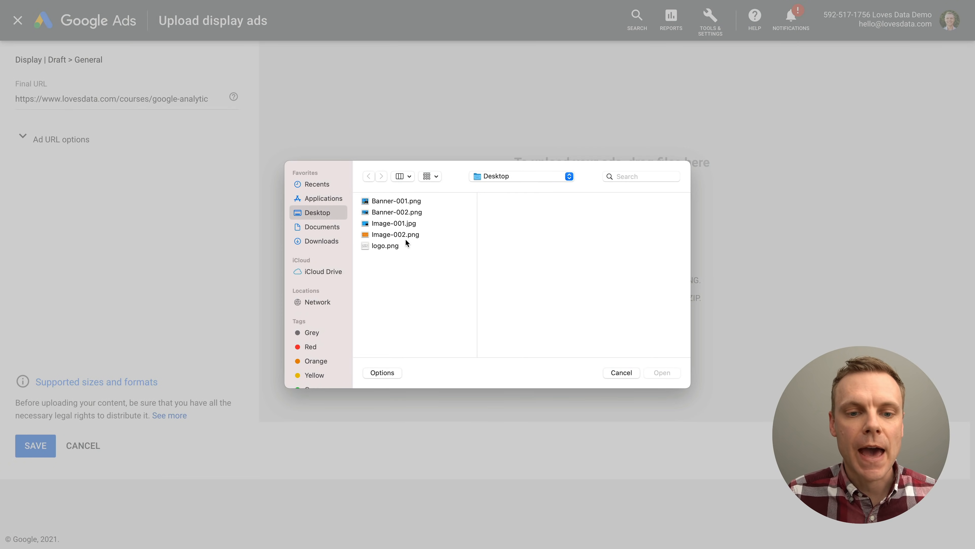
pyautogui.click(407, 201)
pyautogui.keyDown('shift'); pyautogui.click(423, 211); pyautogui.keyUp('shift')
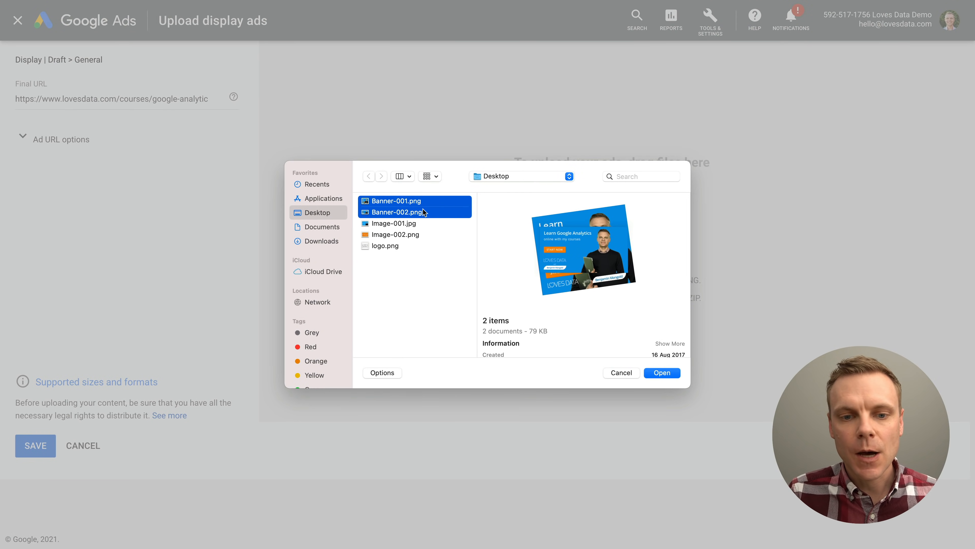
pyautogui.click(669, 373)
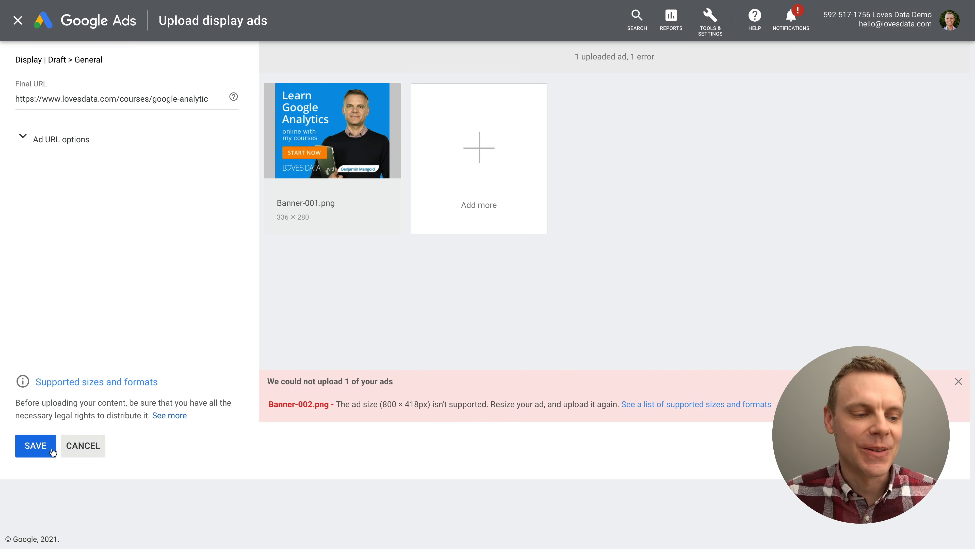
pyautogui.click(36, 447)
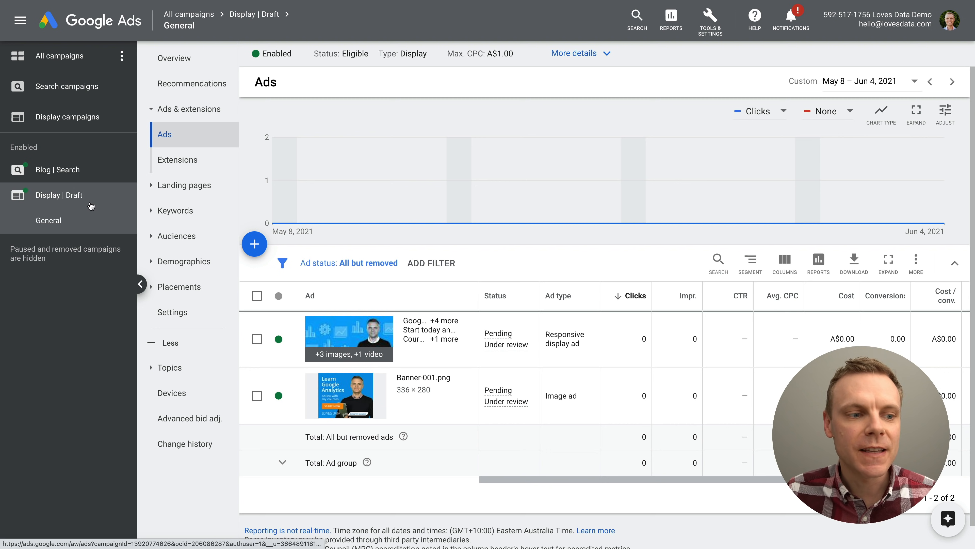
# Rename the General ad group of the Display | Draft campaign to "Keywords + Remarketing"
pyautogui.click(62, 195)
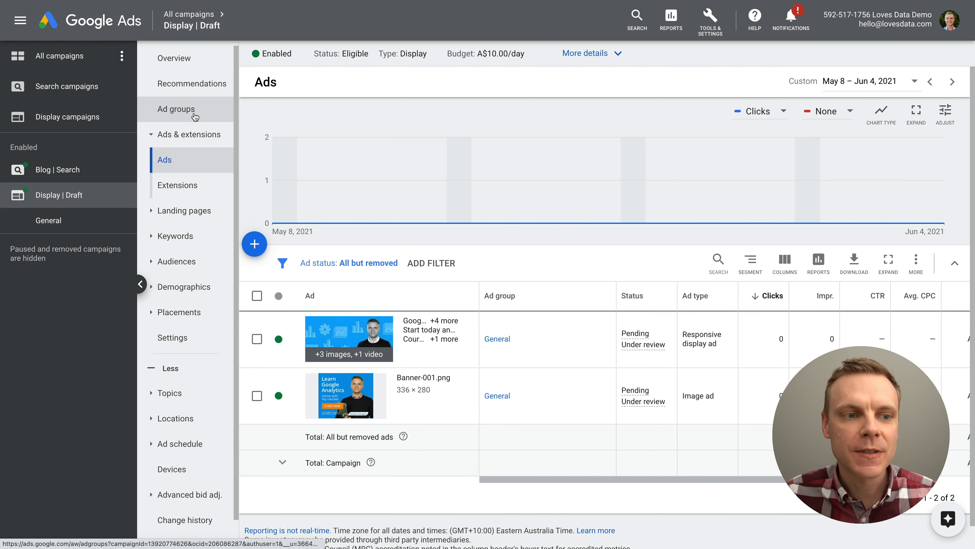
pyautogui.click(192, 110)
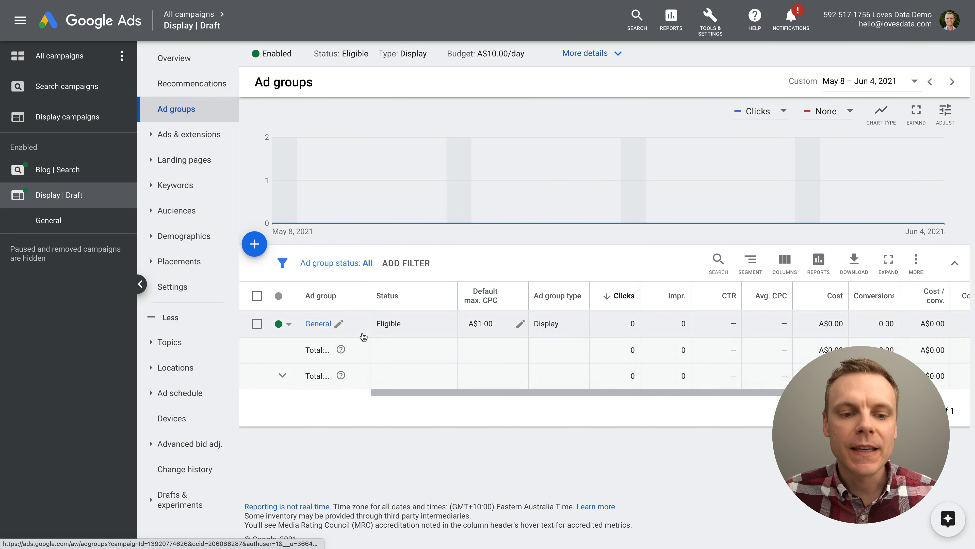
pyautogui.click(339, 323)
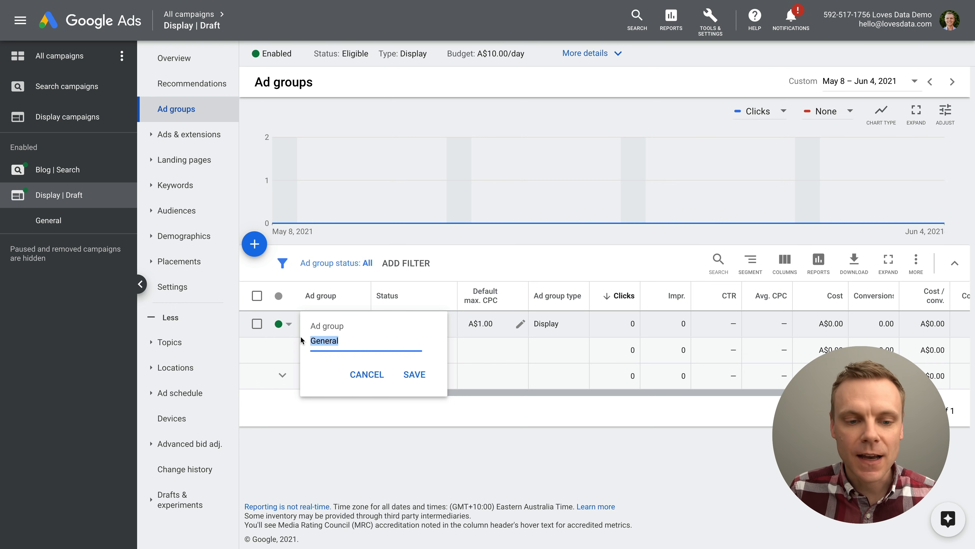
pyautogui.write('Keywords + Remarketing')
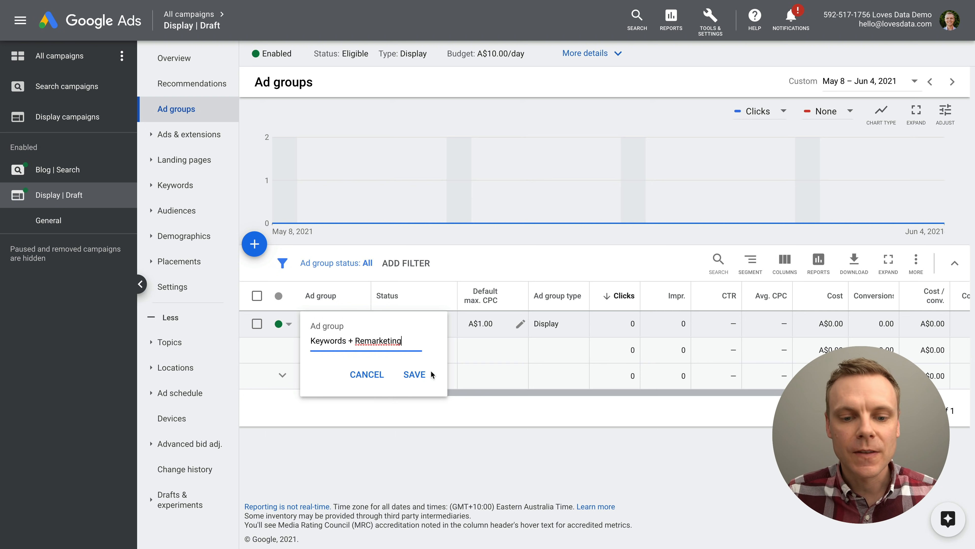
pyautogui.click(423, 377)
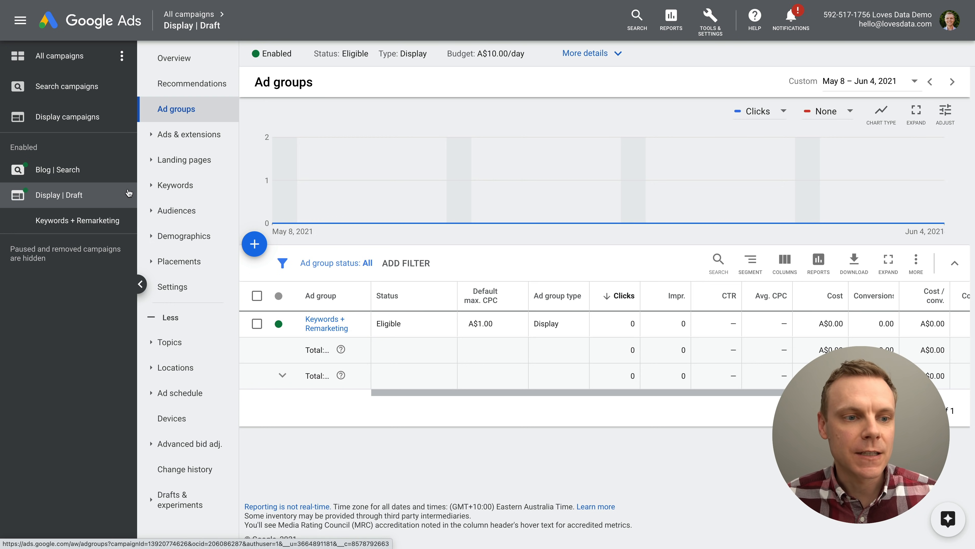
# Create an ad group named "Managed Placements" in the Display | Draft campaign with a maximum CPC bid of A$1.00 and no ad
pyautogui.click(255, 243)
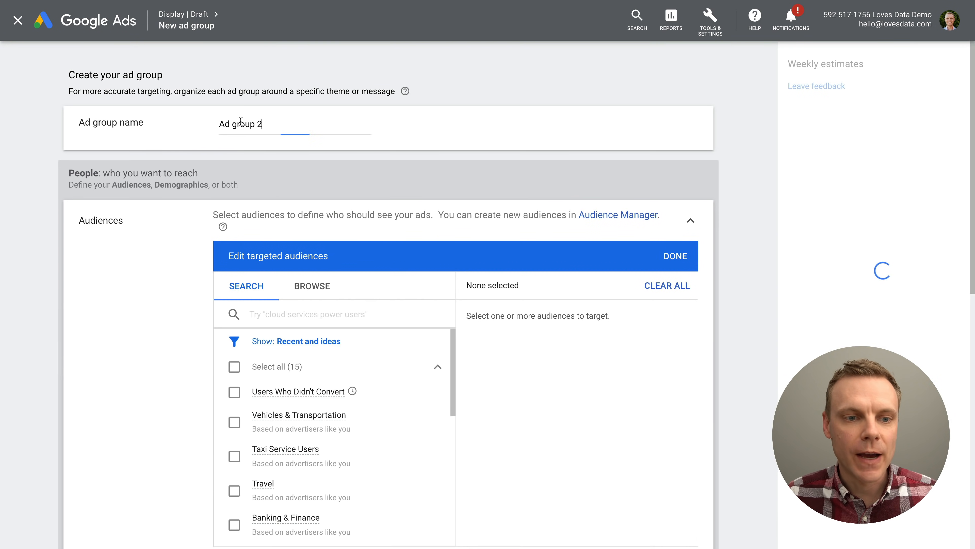
pyautogui.tripleClick(210, 121)
pyautogui.write('Managed Placements')
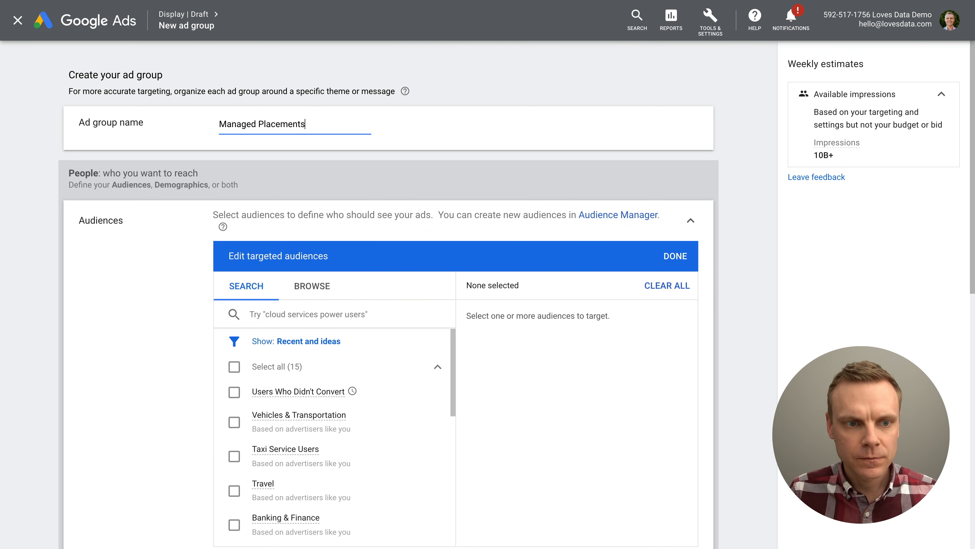
pyautogui.scroll(-14, 344, 241)
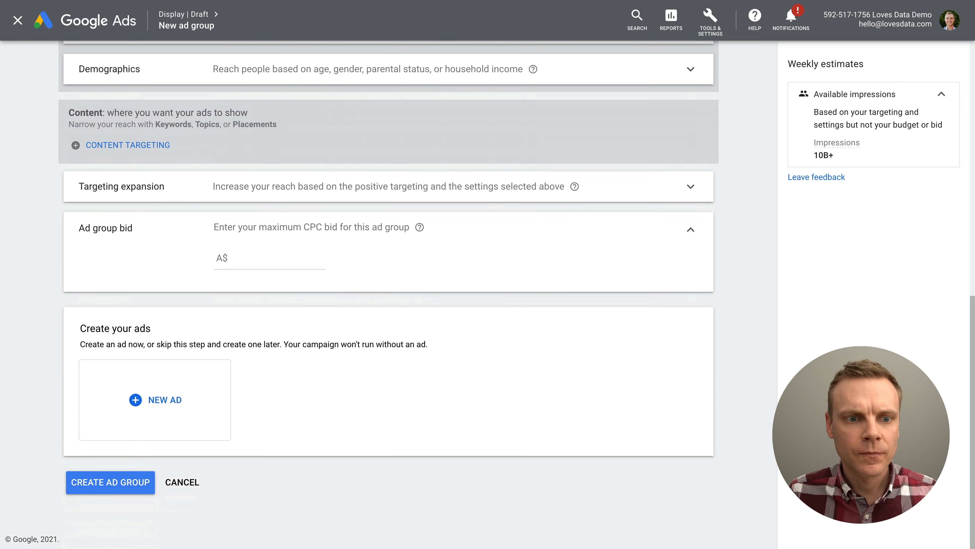
pyautogui.click(126, 482)
pyautogui.write('1')
pyautogui.click(135, 521)
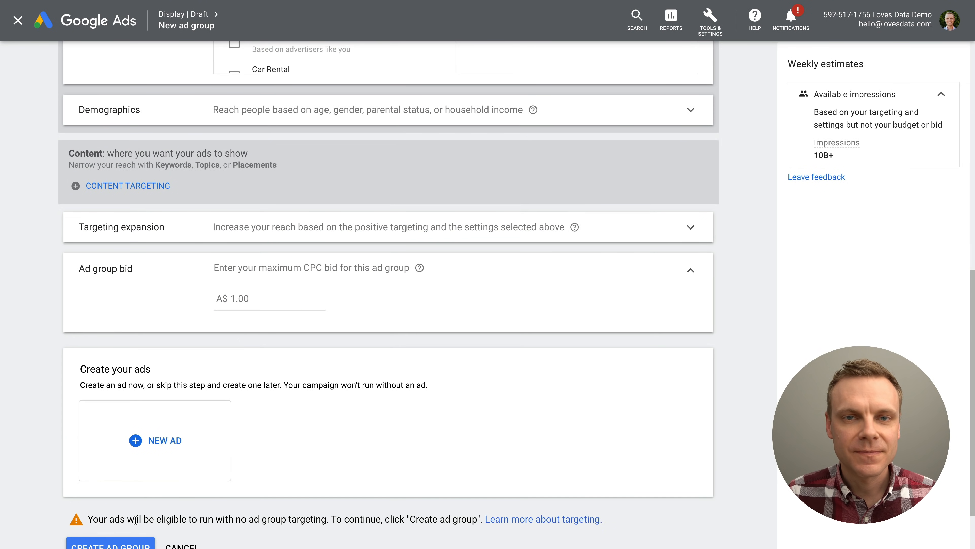
pyautogui.scroll(-1, 135, 521)
pyautogui.click(122, 527)
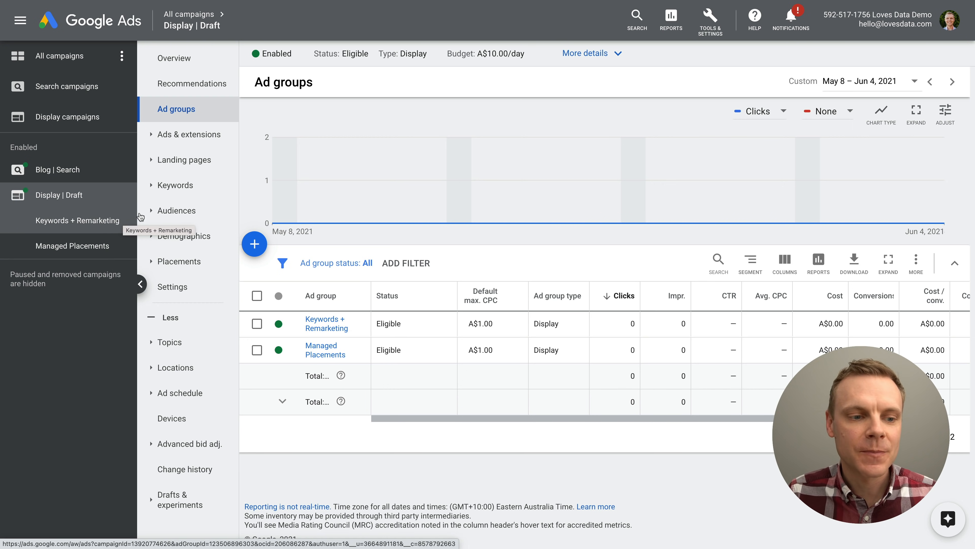
# Review the Display | Draft campaign's settings, audiences and age targeting, including the age targeting of the Keywords + Remarketing ad group
pyautogui.click(210, 293)
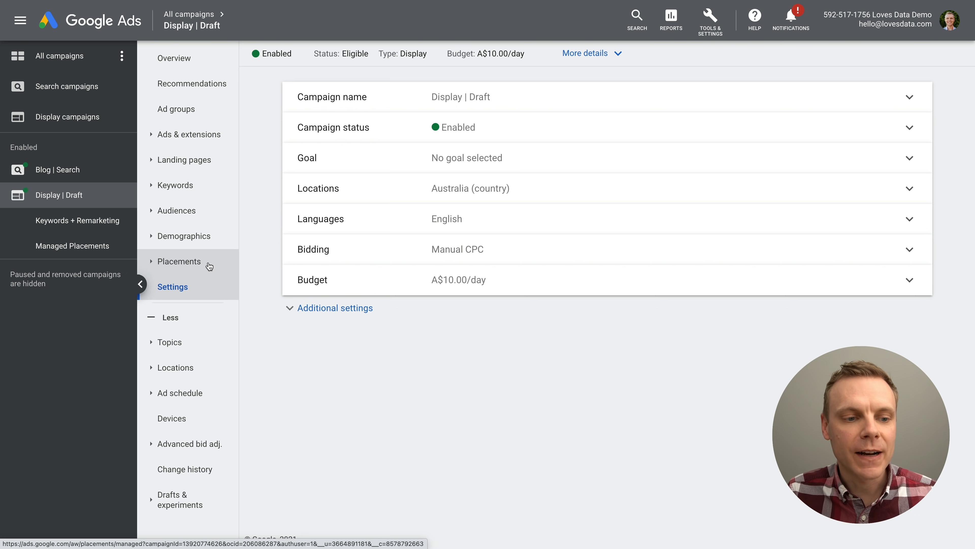
pyautogui.click(203, 210)
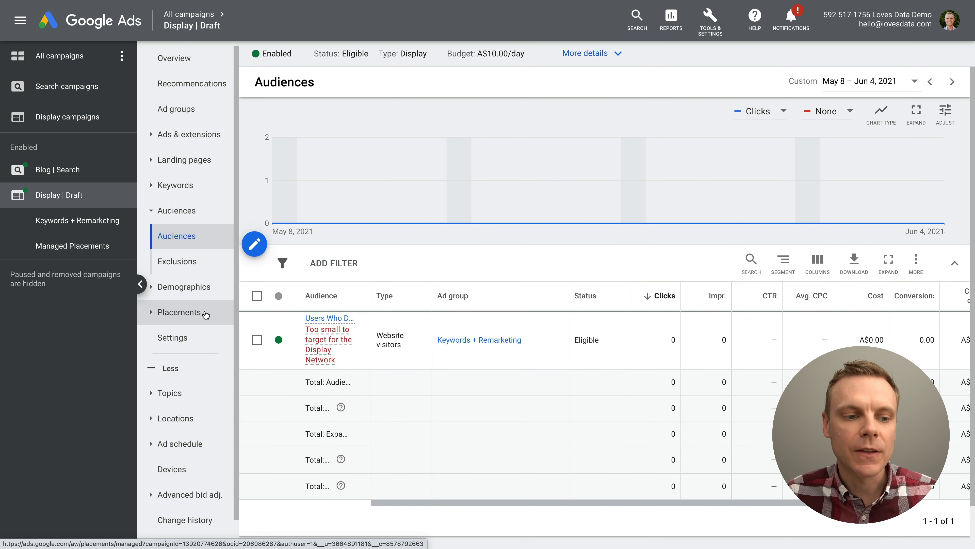
pyautogui.click(207, 286)
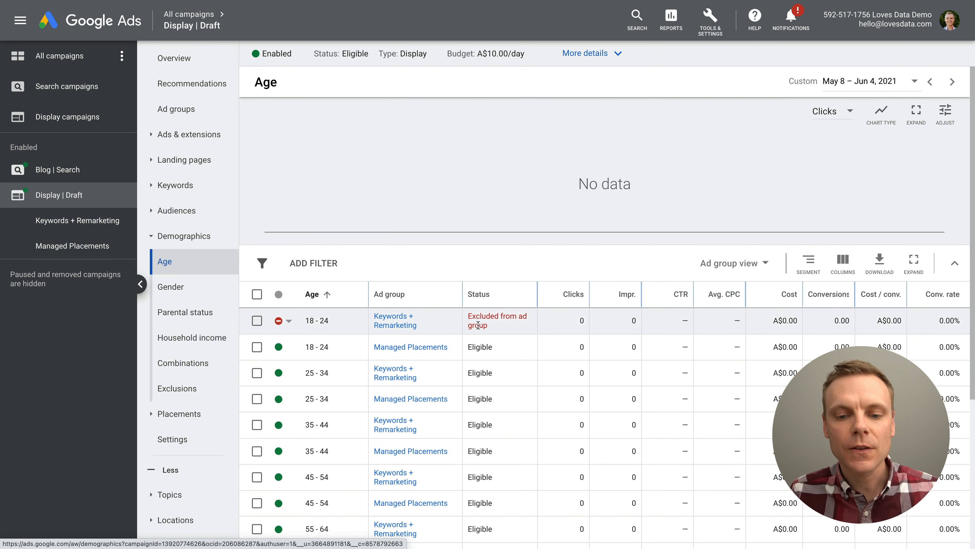
pyautogui.scroll(-2, 478, 326)
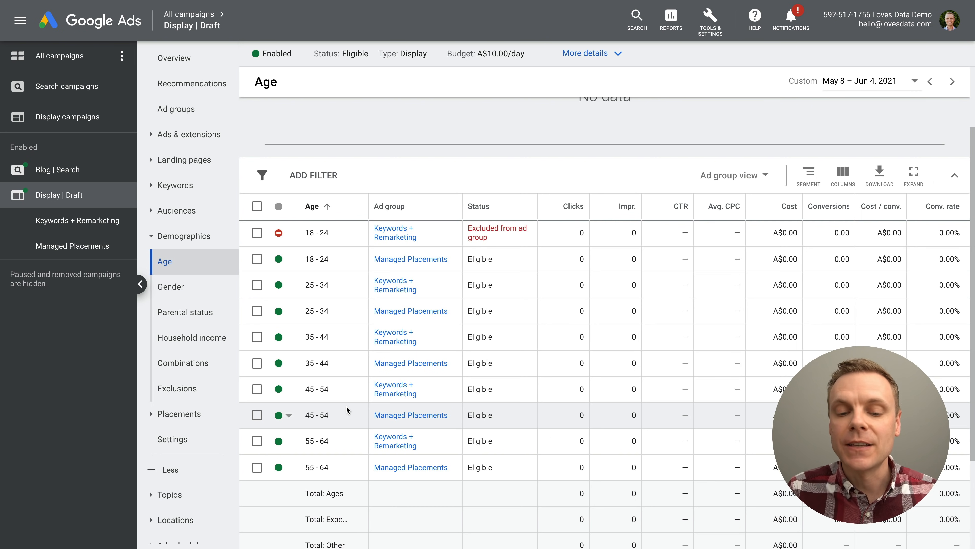
pyautogui.click(395, 389)
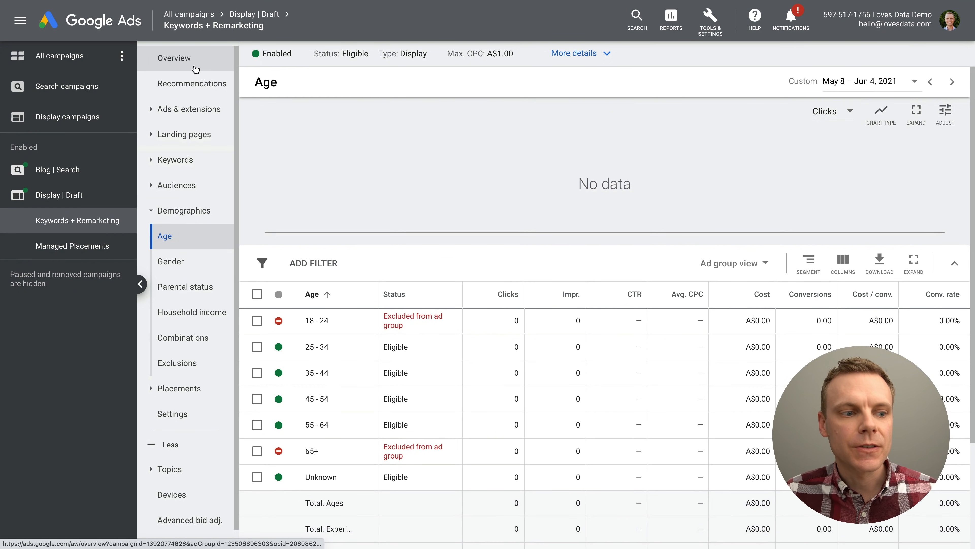
# Pause both the Keywords + Remarketing and Managed Placements ad groups in the Display | Draft campaign
pyautogui.click(89, 193)
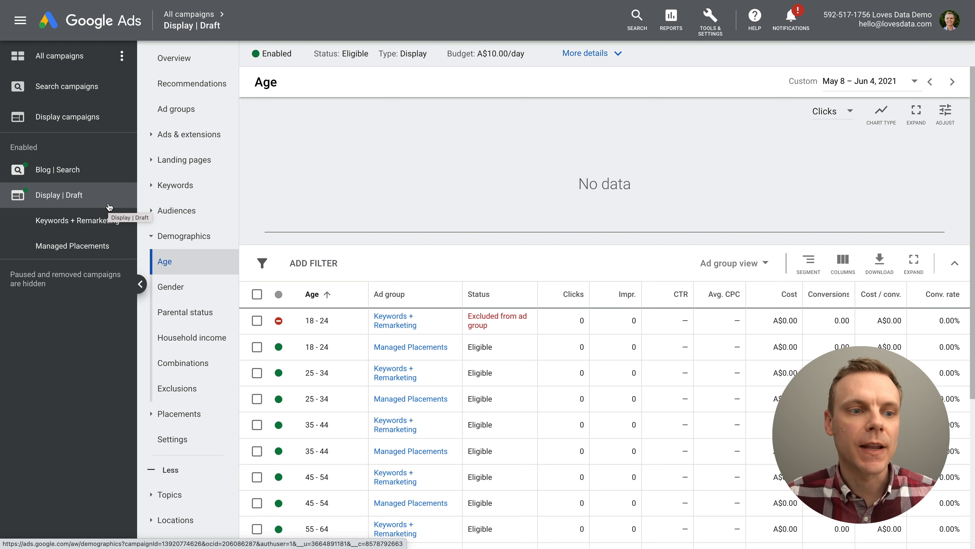
pyautogui.click(219, 118)
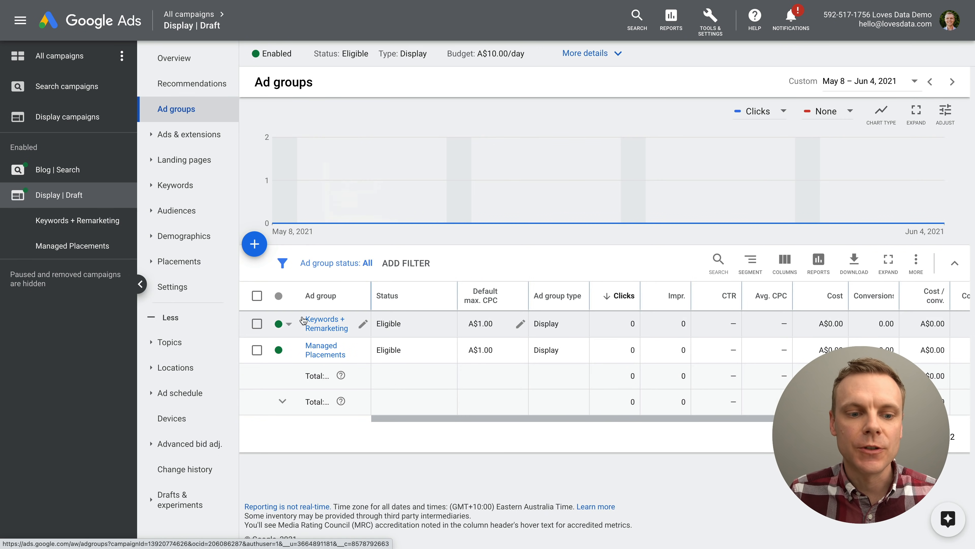
pyautogui.click(286, 325)
pyautogui.click(304, 352)
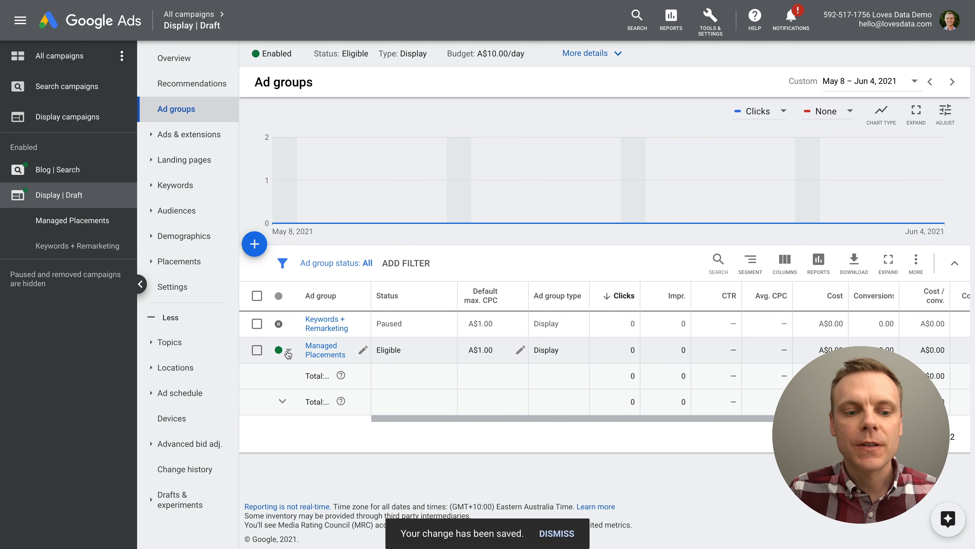
pyautogui.click(279, 350)
pyautogui.click(304, 377)
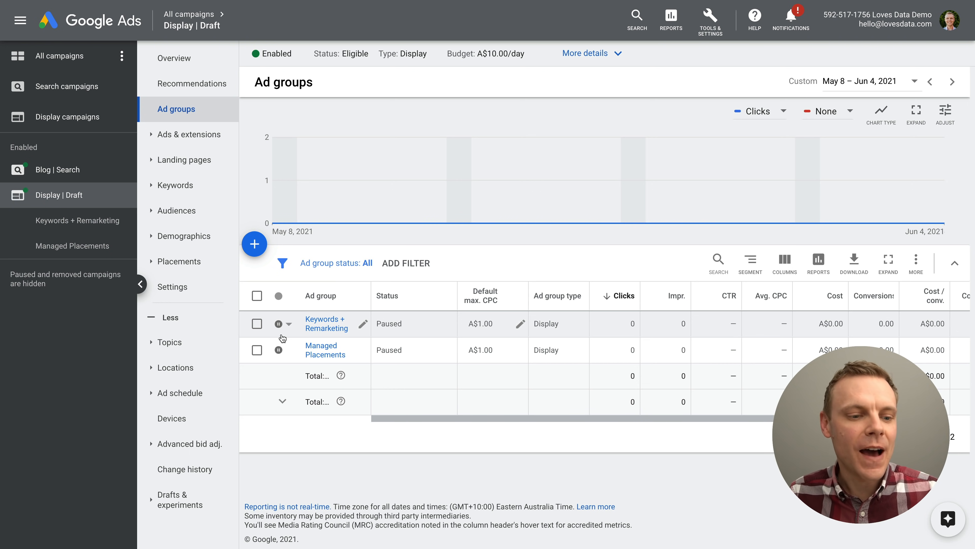
# View the placements and the report of where ads showed for the Keywords + Remarketing ad group
pyautogui.click(116, 226)
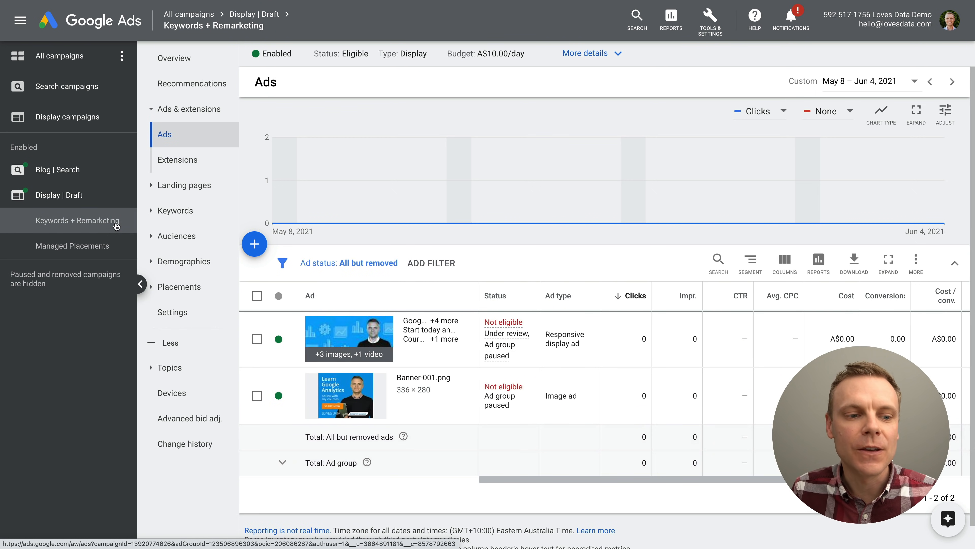
pyautogui.click(209, 293)
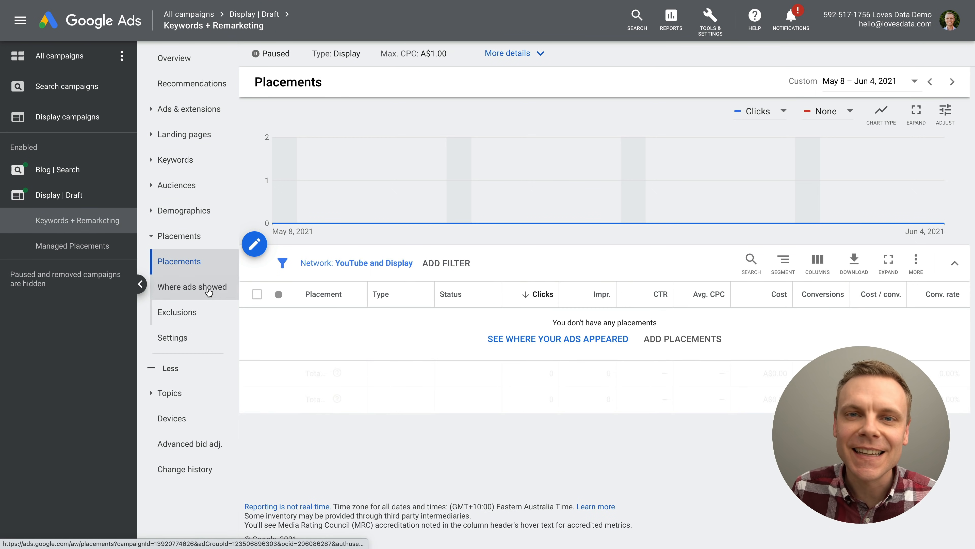
pyautogui.click(222, 293)
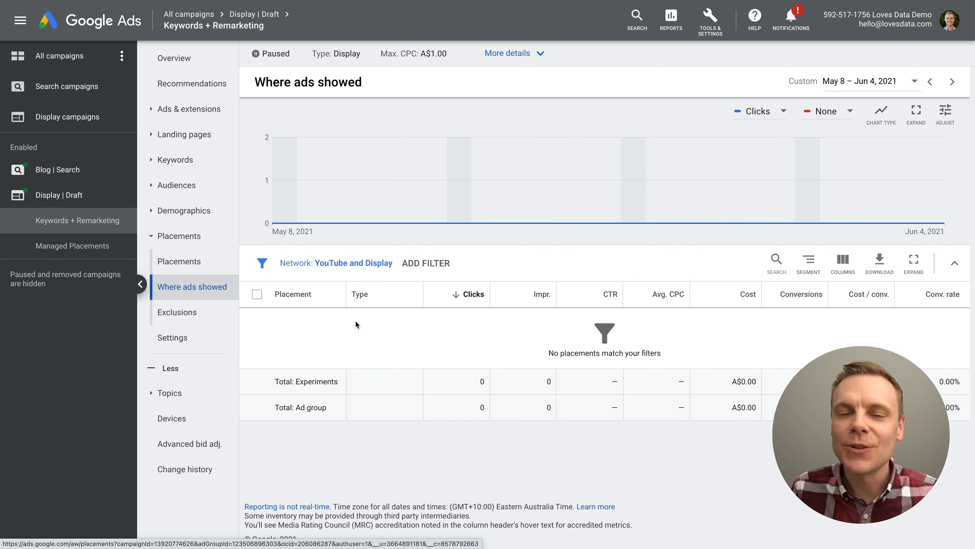